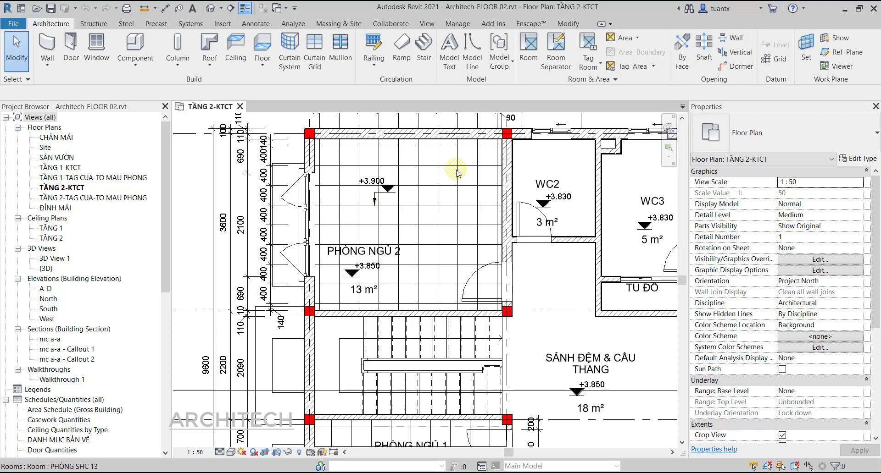
# Zoom in on bedroom PHÒNG NGỦ 2 and pick out its Floor-ceramic-400x400 floor.
pyautogui.scroll(3, 450, 173)
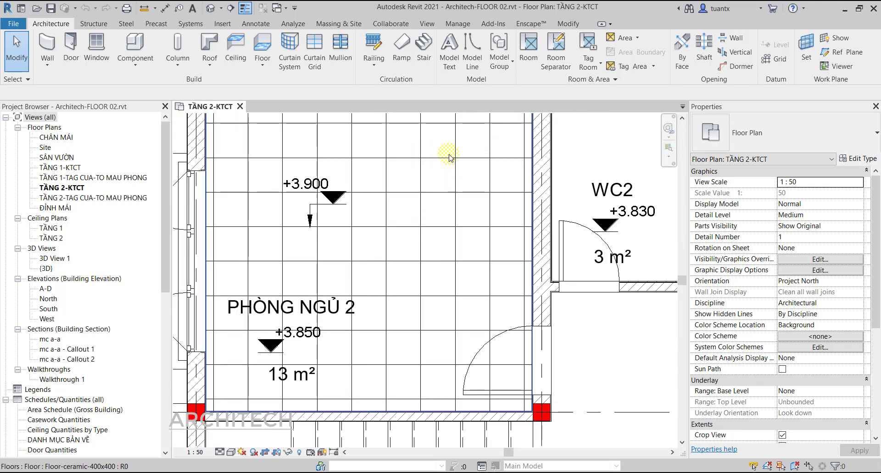
pyautogui.moveTo(427, 192); pyautogui.dragTo(416, 188, button='middle')
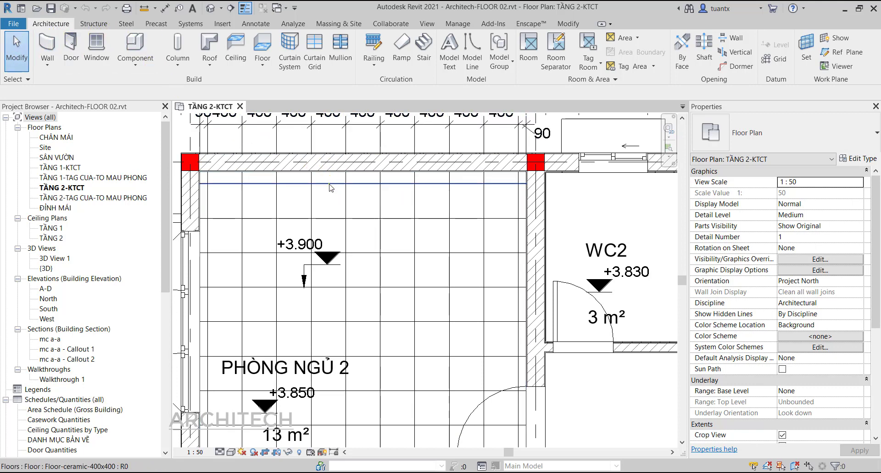
# Align the bedroom floor's 400x400 tile pattern to the wall face at the door corner.
pyautogui.click(470, 238)
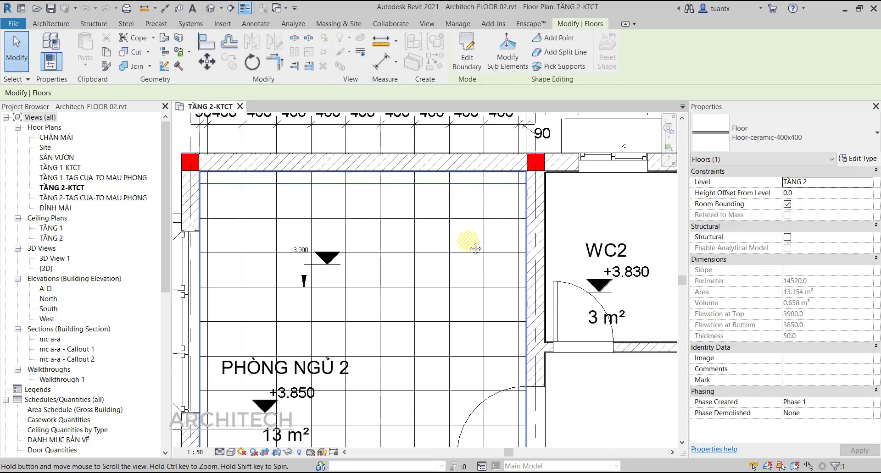
pyautogui.keyDown('ctrl'); pyautogui.scroll(-2, 459, 311); pyautogui.keyUp('ctrl')
pyautogui.keyDown('ctrl'); pyautogui.scroll(-2, 503, 341); pyautogui.keyUp('ctrl')
pyautogui.scroll(2, 503, 342)
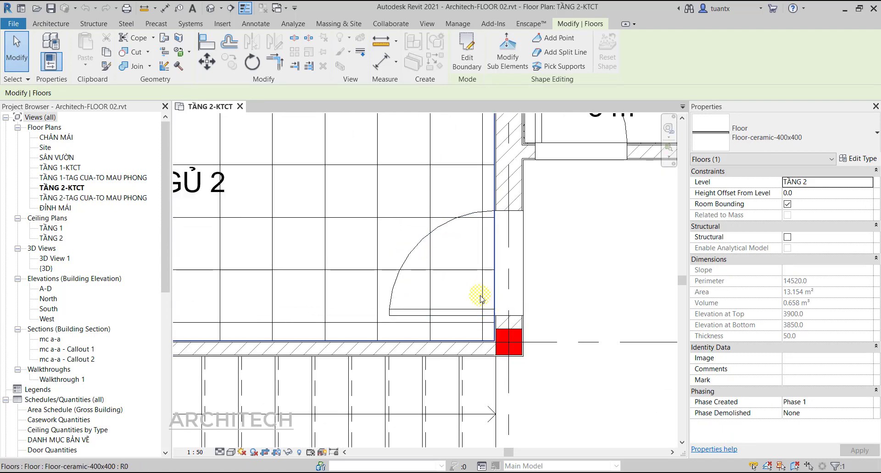
pyautogui.click(206, 41)
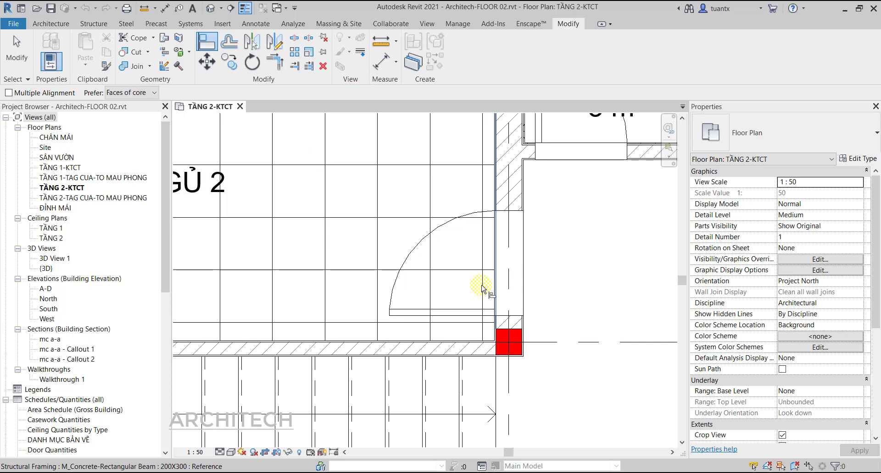
pyautogui.click(482, 288)
pyautogui.click(461, 294)
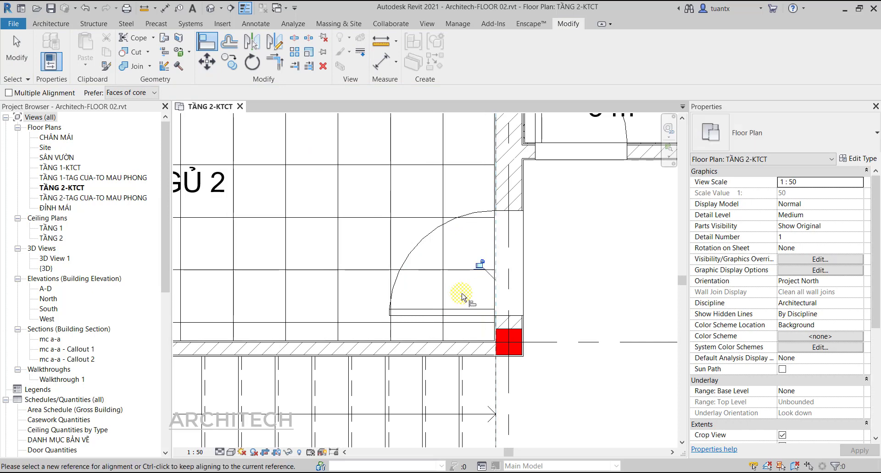
# Pan toward WC3 and pick the +3.900 spot elevation as another alignment reference.
pyautogui.scroll(1, 454, 305)
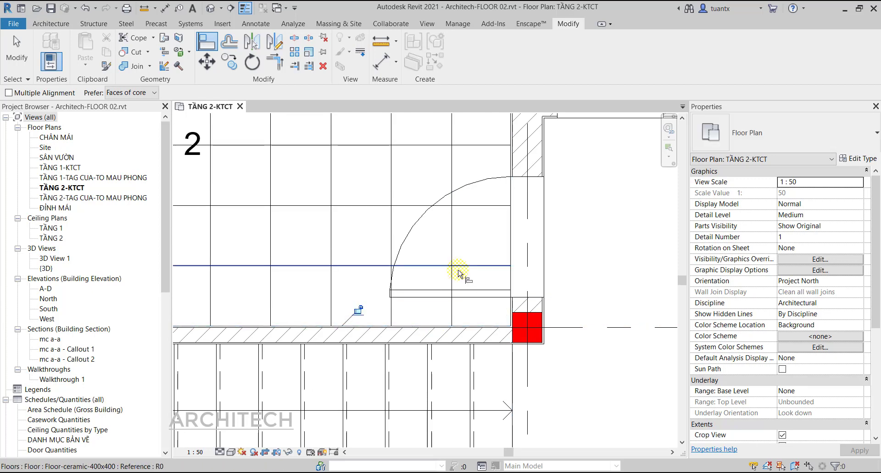
pyautogui.scroll(-2, 458, 272)
pyautogui.scroll(-2, 464, 279)
pyautogui.scroll(1, 482, 312)
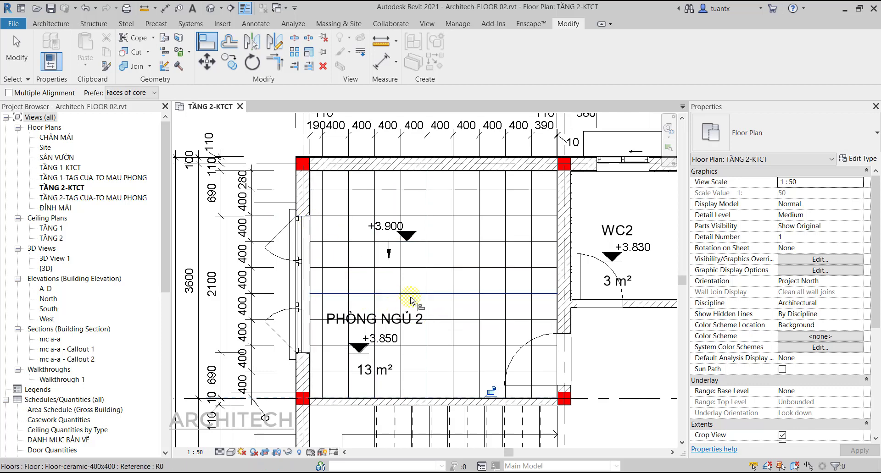
pyautogui.moveTo(426, 309); pyautogui.dragTo(377, 261, button='middle')
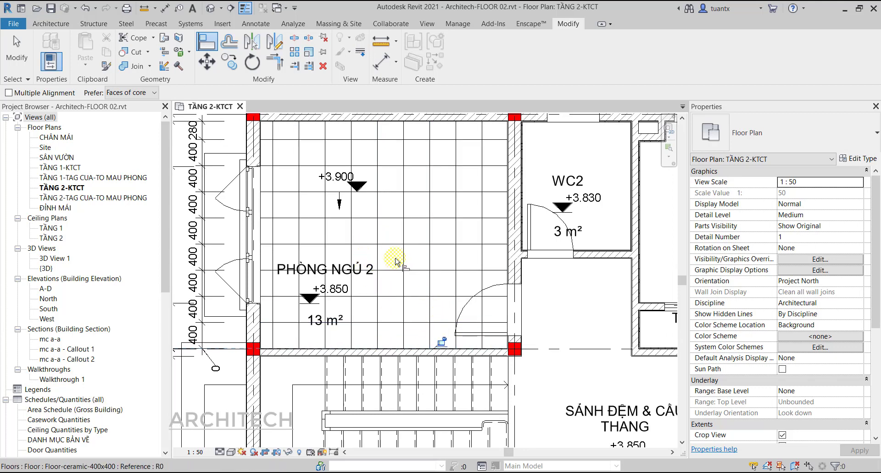
pyautogui.moveTo(419, 248); pyautogui.dragTo(373, 299, button='middle')
pyautogui.scroll(-1, 372, 299)
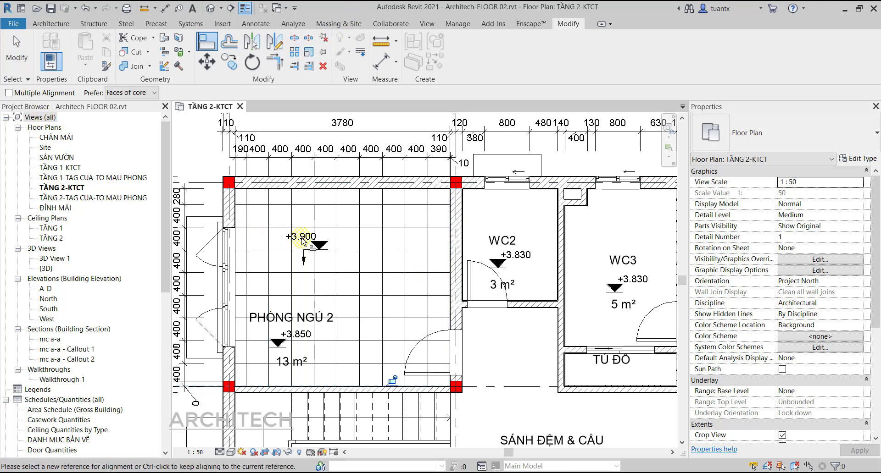
pyautogui.scroll(-1, 327, 240)
pyautogui.click(326, 240)
pyautogui.click(137, 123)
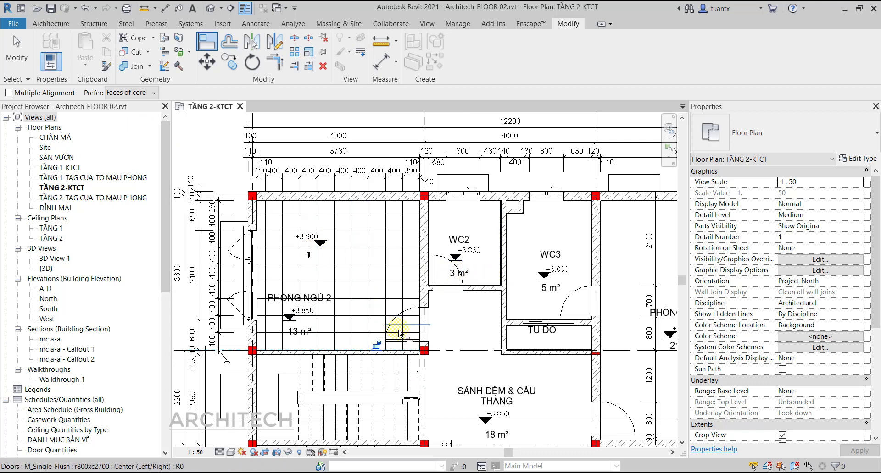
pyautogui.scroll(1, 395, 347)
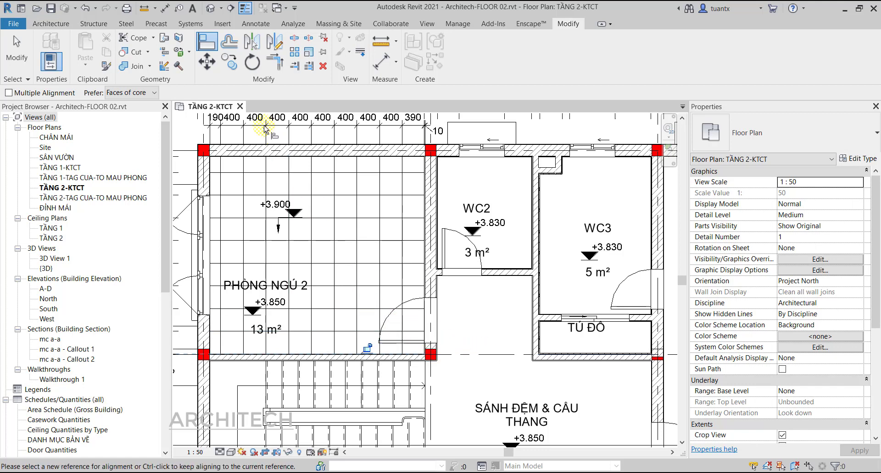
# End the Align tool and start a filled region sketch near the bedroom door.
pyautogui.click(17, 50)
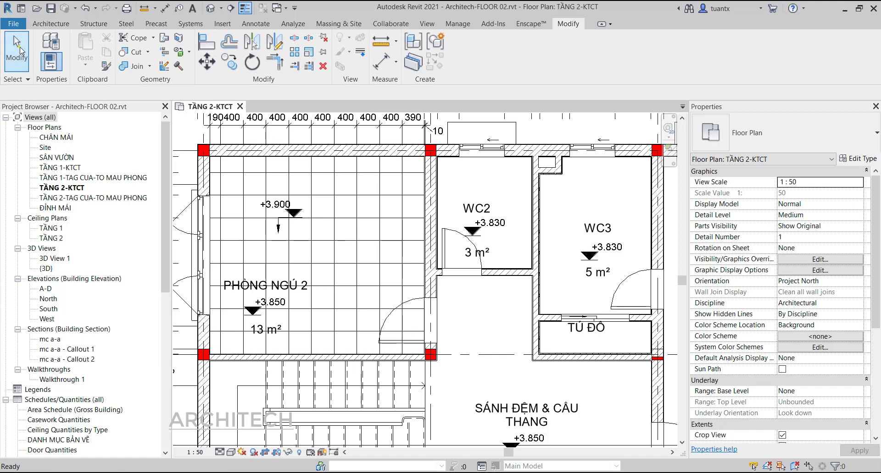
pyautogui.moveTo(386, 248)
pyautogui.mouseDown(button='middle')
pyautogui.moveTo(293, 198)
pyautogui.moveTo(383, 219)
pyautogui.mouseUp(button='middle')
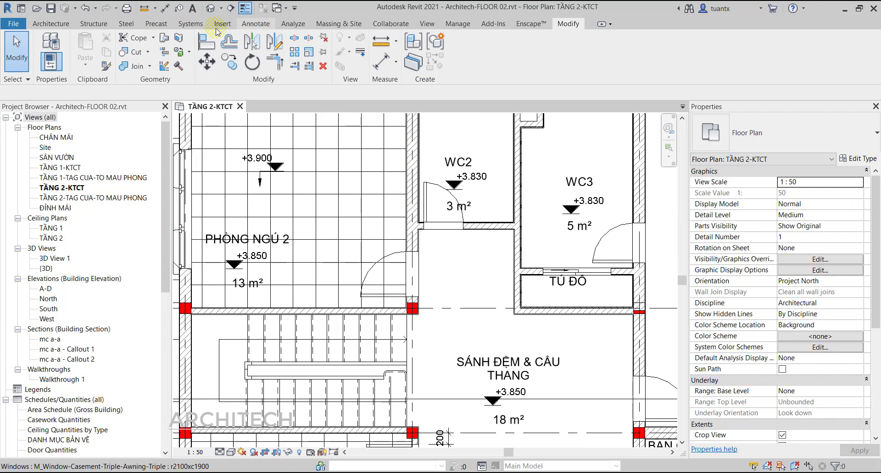
pyautogui.click(253, 24)
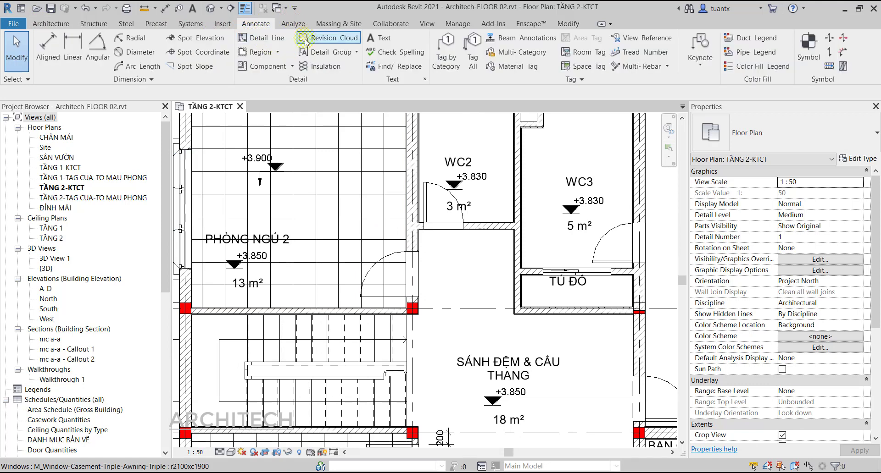
pyautogui.click(278, 53)
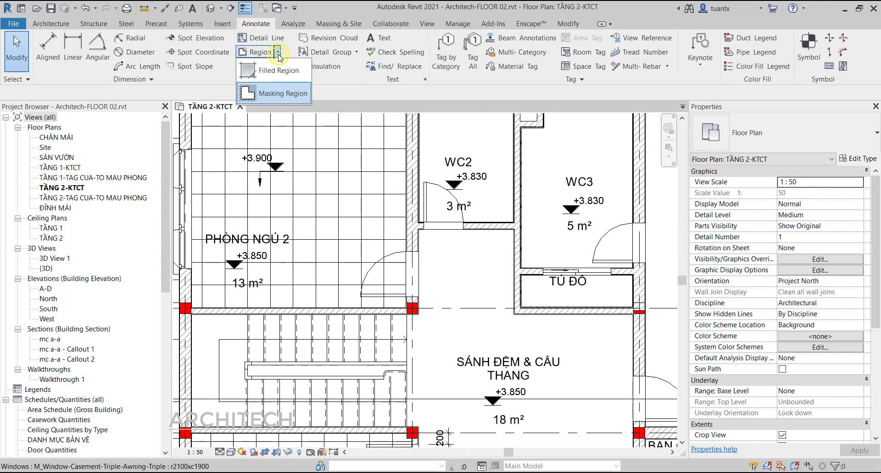
pyautogui.click(277, 69)
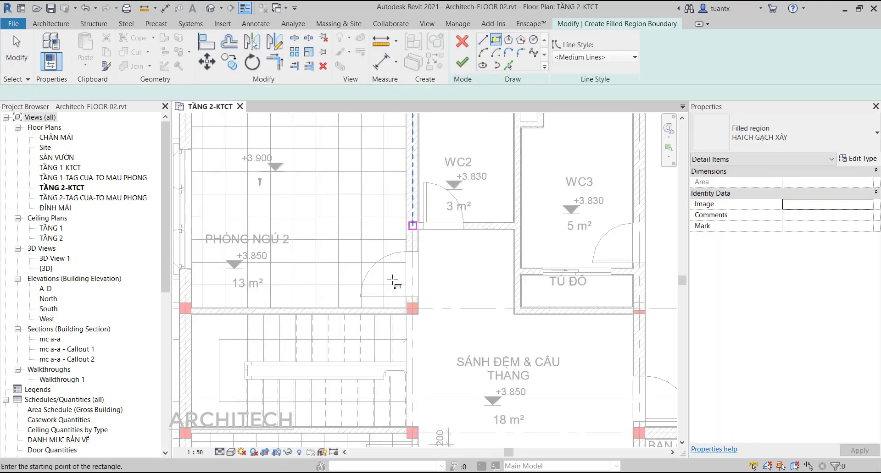
pyautogui.scroll(1, 381, 292)
pyautogui.scroll(2, 380, 292)
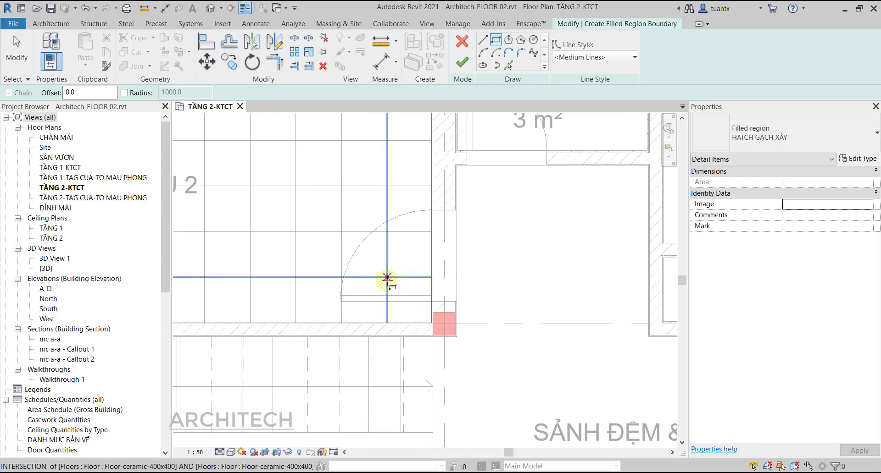
# Draw a rectangle boundary beside the door by the column, using <Thin Lines> line style.
pyautogui.click(386, 277)
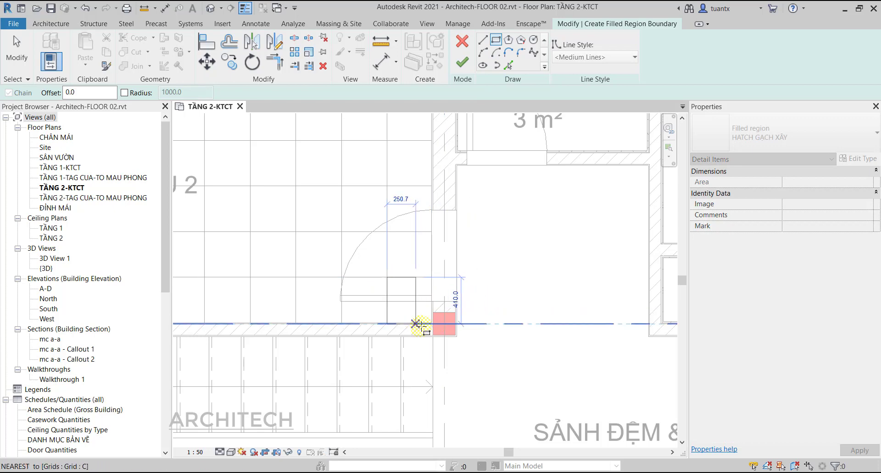
pyautogui.click(431, 324)
pyautogui.press('Escape')
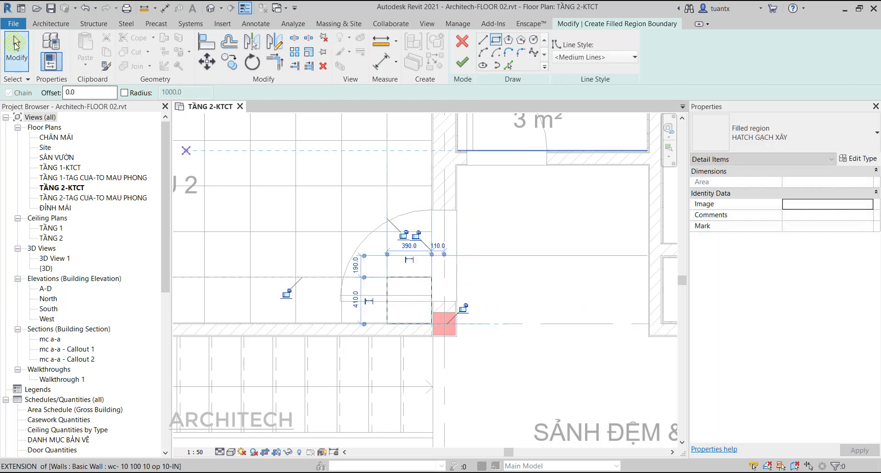
pyautogui.click(582, 58)
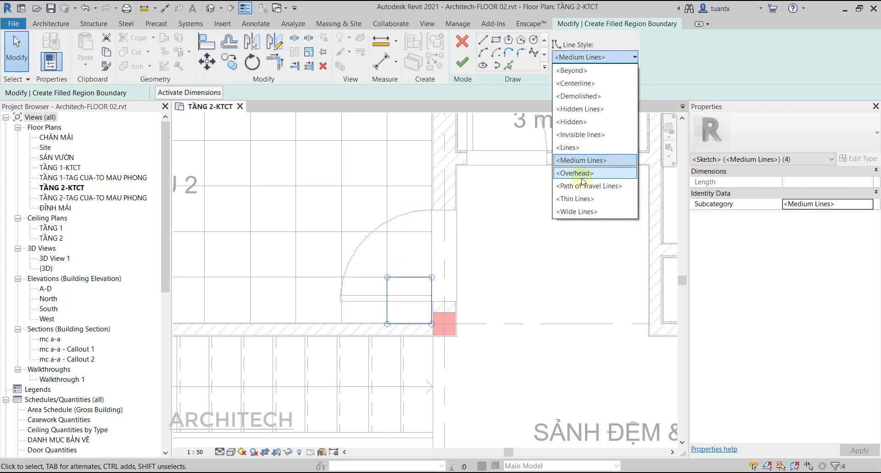
pyautogui.click(581, 199)
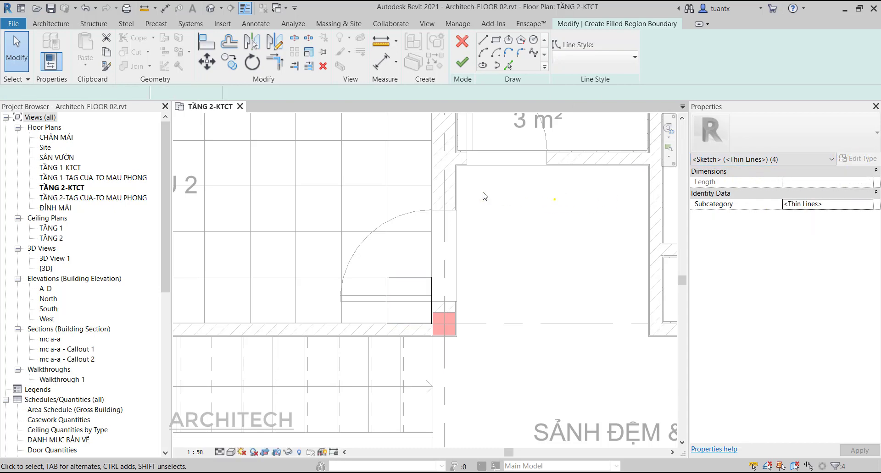
pyautogui.click(460, 137)
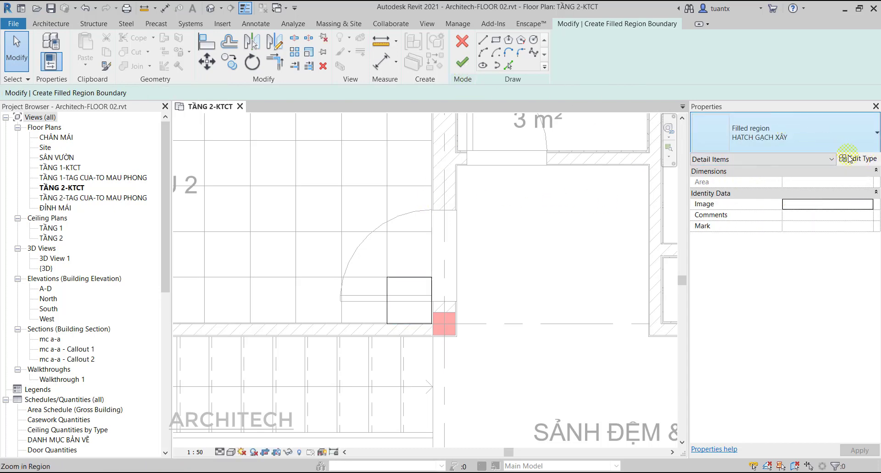
# Create a new crosshatch fill pattern with 1 mm spacing and set it as the region's fill.
pyautogui.click(851, 159)
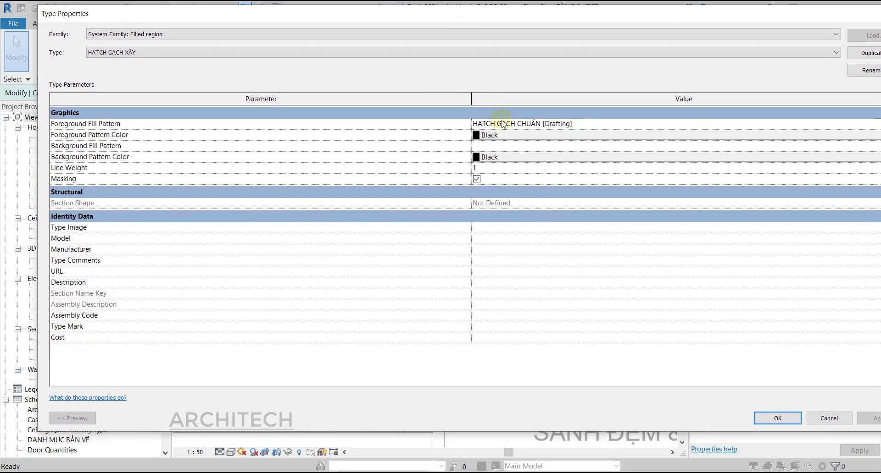
pyautogui.click(503, 124)
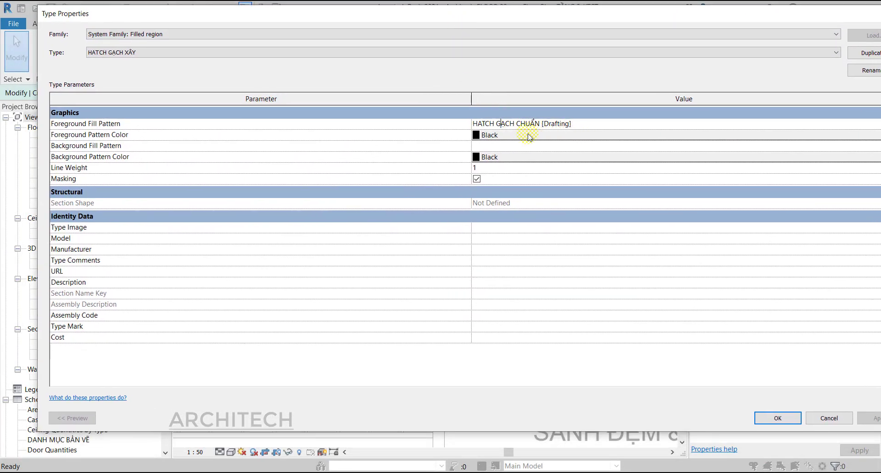
pyautogui.moveTo(515, 20); pyautogui.dragTo(425, 16)
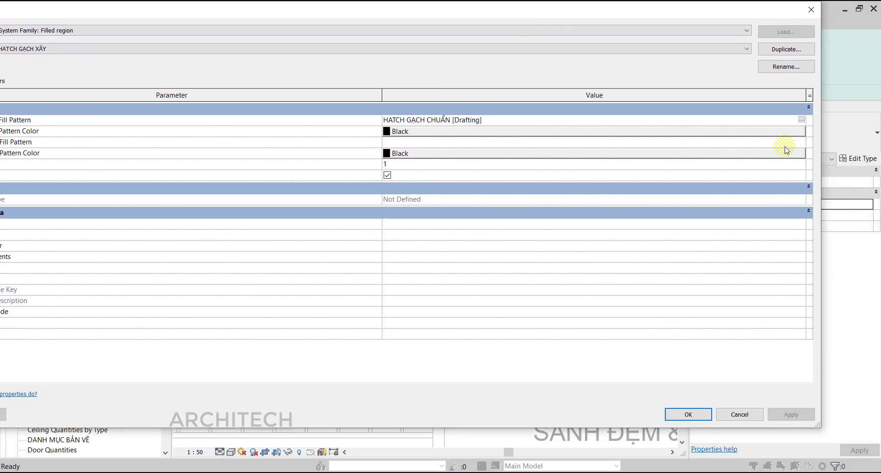
pyautogui.click(801, 122)
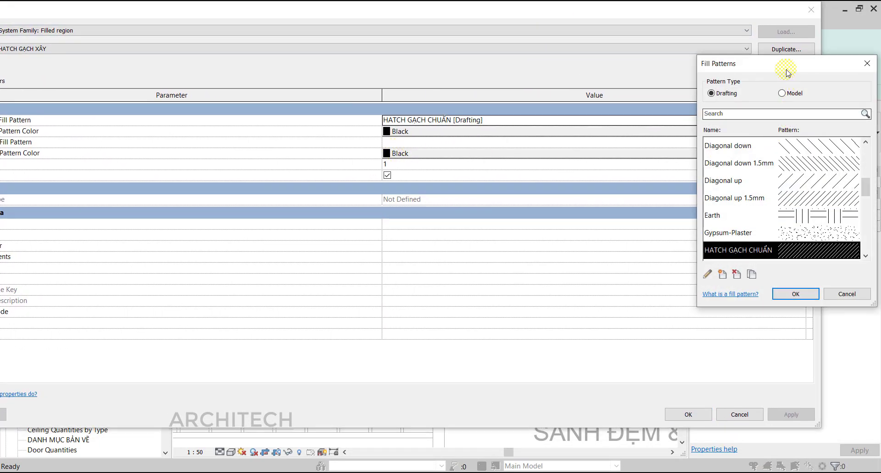
pyautogui.moveTo(786, 68); pyautogui.dragTo(505, 62)
pyautogui.click(441, 268)
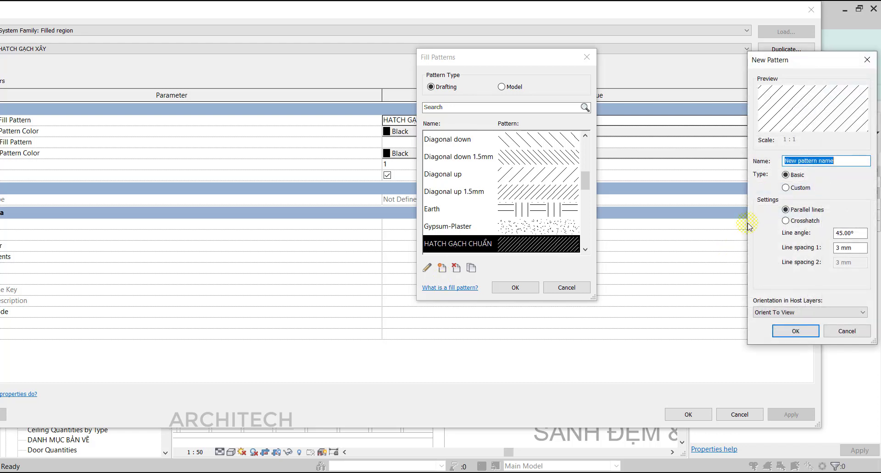
pyautogui.write('ky hieu vien gach khoi dau')
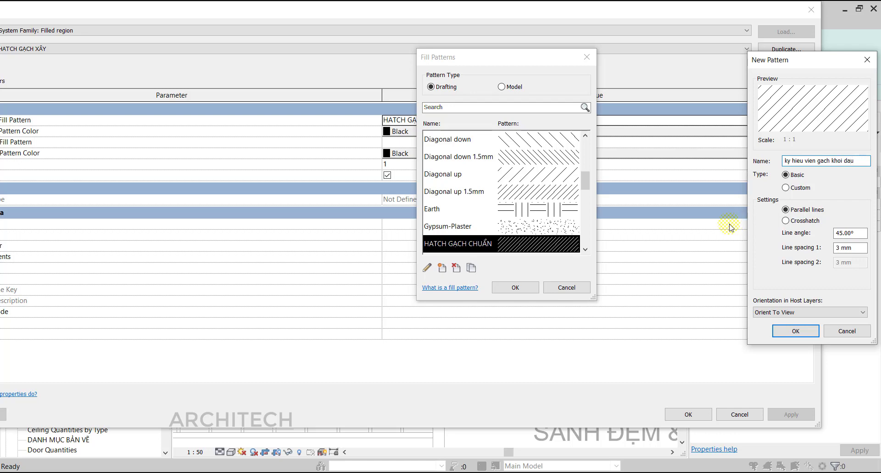
pyautogui.click(788, 225)
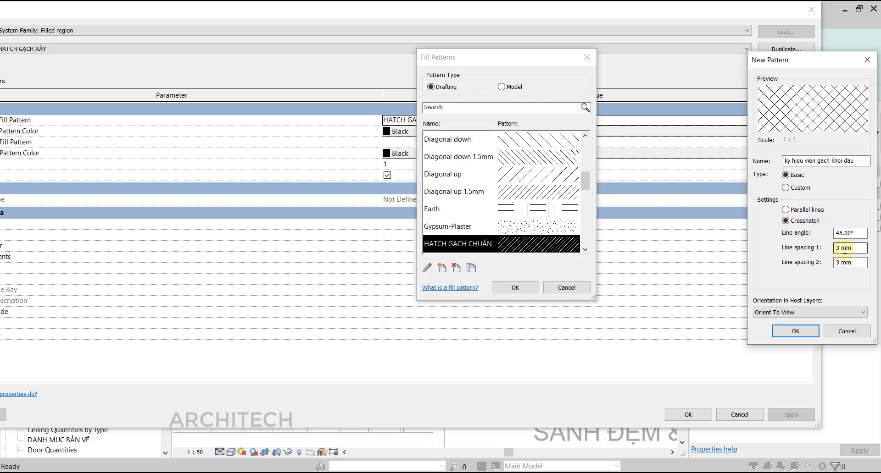
pyautogui.write('1')
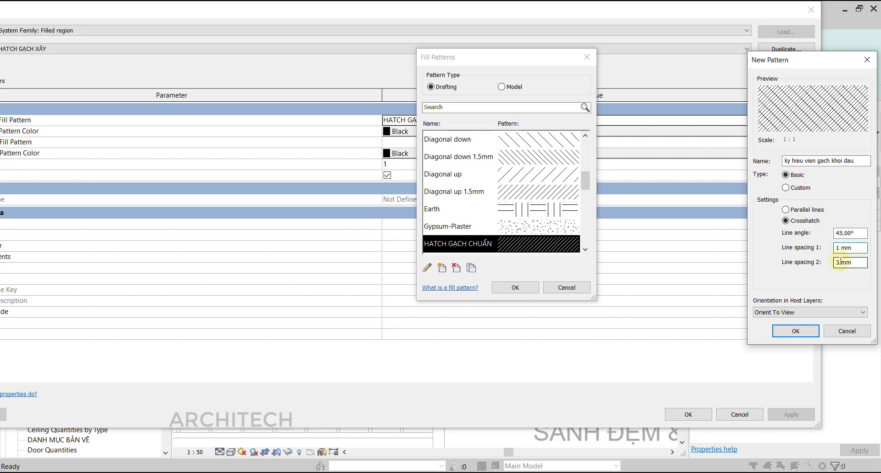
pyautogui.write('1')
pyautogui.click(794, 331)
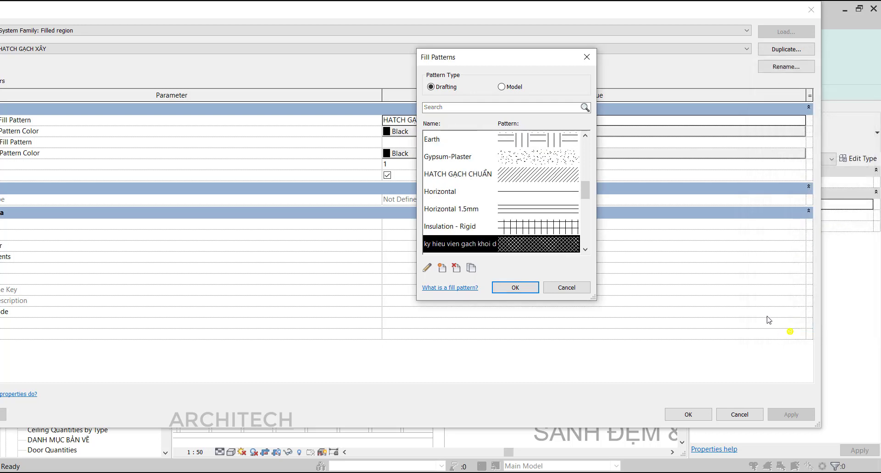
pyautogui.click(513, 288)
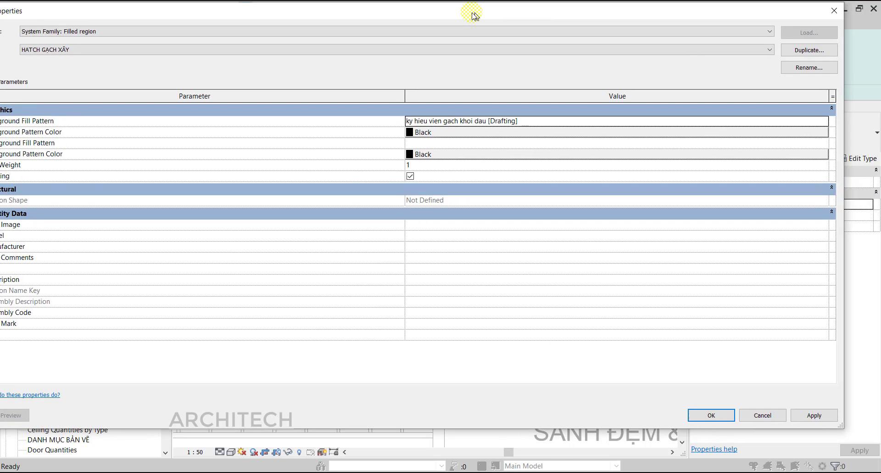
# Duplicate the filled region type as 'ky hieu vg khoi dau' and apply it.
pyautogui.click(783, 51)
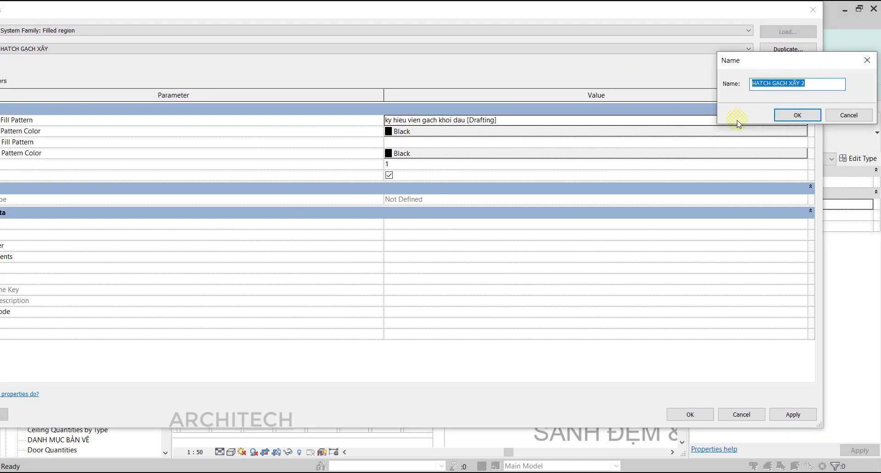
pyautogui.write('ky hieu vg khoi dau')
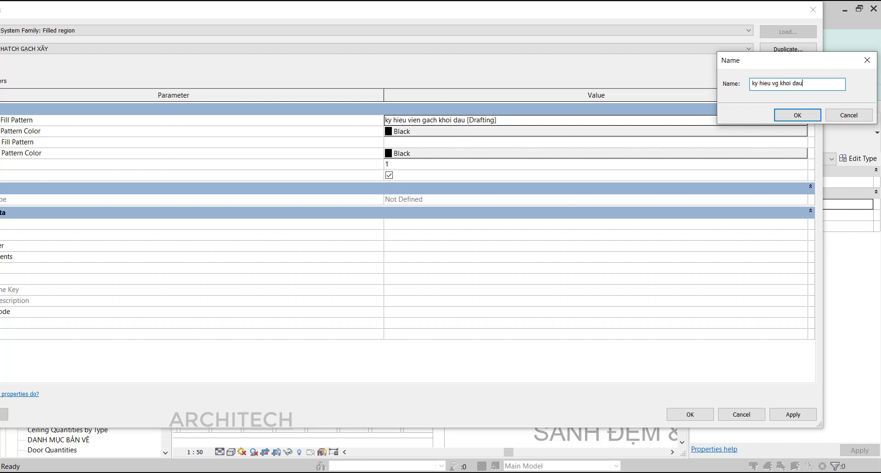
pyautogui.click(810, 117)
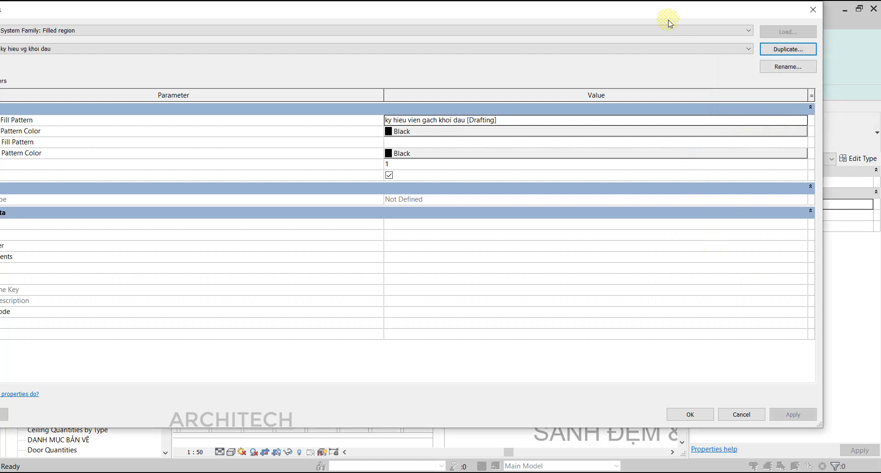
pyautogui.click(741, 415)
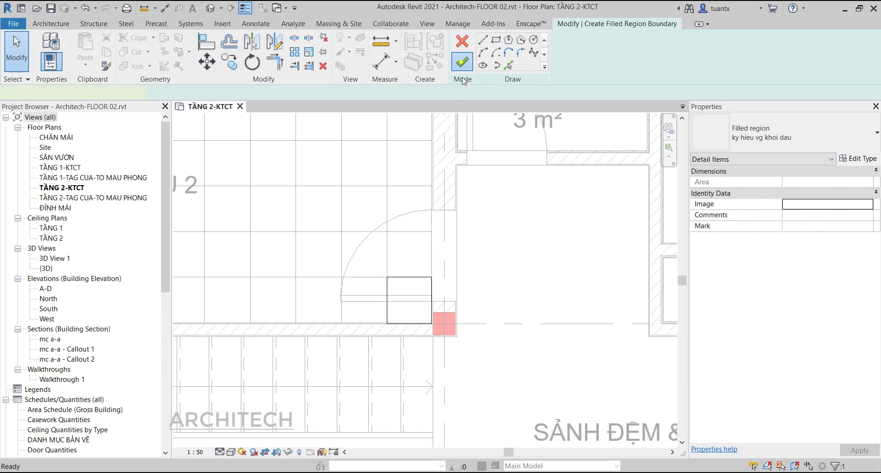
# Finish the crosshatched filled region and zoom in to inspect it at the bedroom door.
pyautogui.click(462, 61)
pyautogui.moveTo(525, 239); pyautogui.dragTo(544, 182, button='middle')
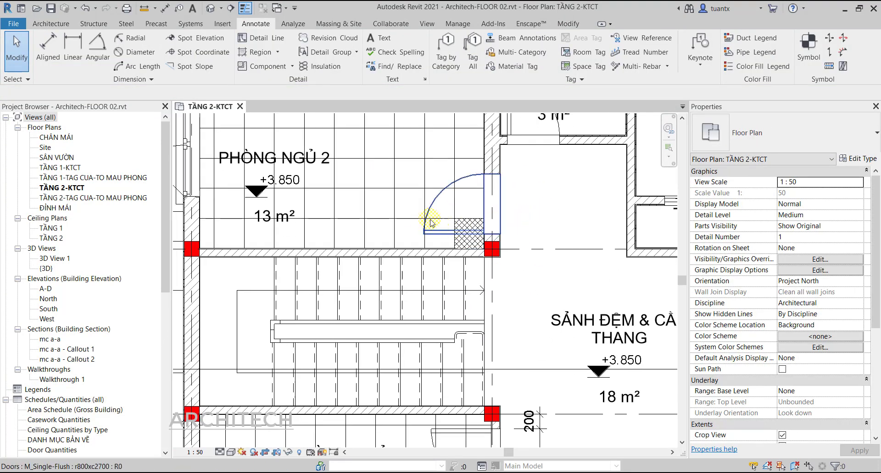
pyautogui.scroll(-1, 482, 226)
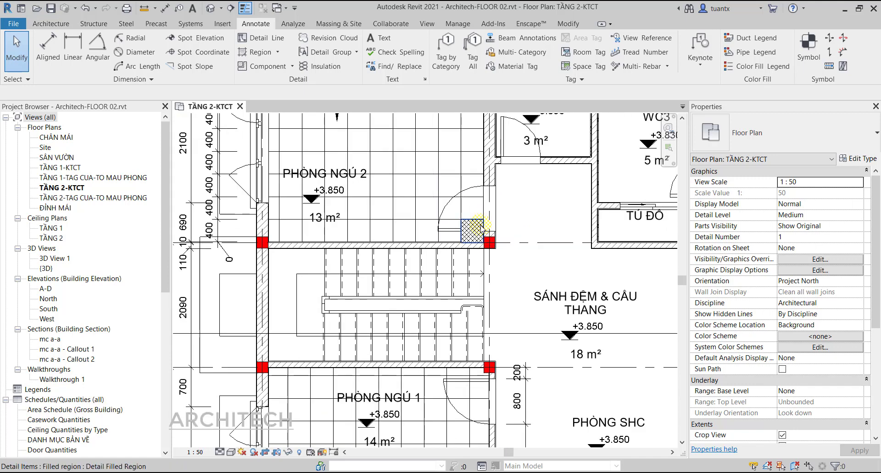
pyautogui.scroll(2, 478, 205)
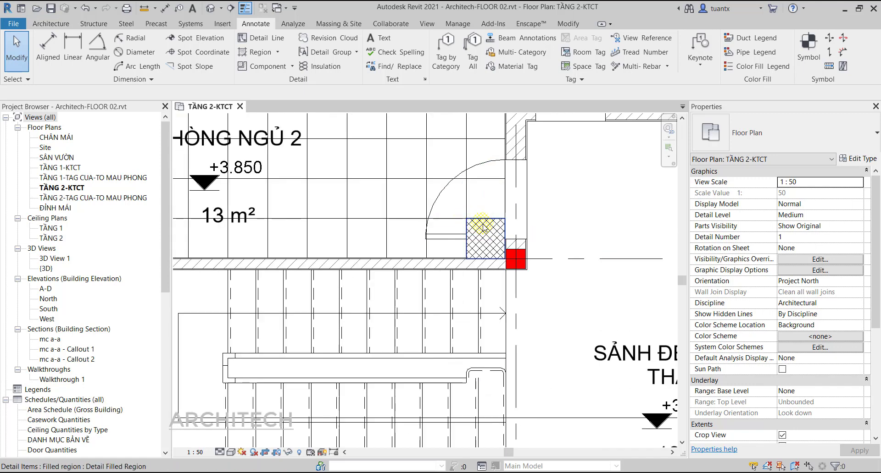
pyautogui.scroll(-1, 487, 225)
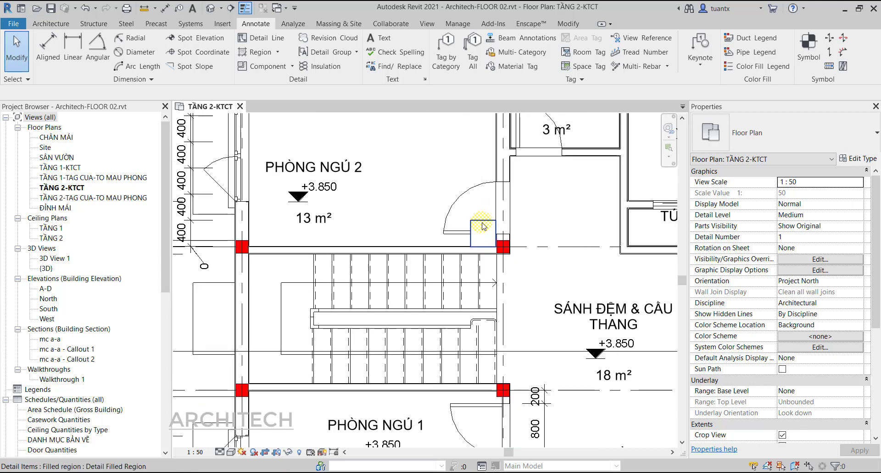
pyautogui.scroll(-1, 489, 234)
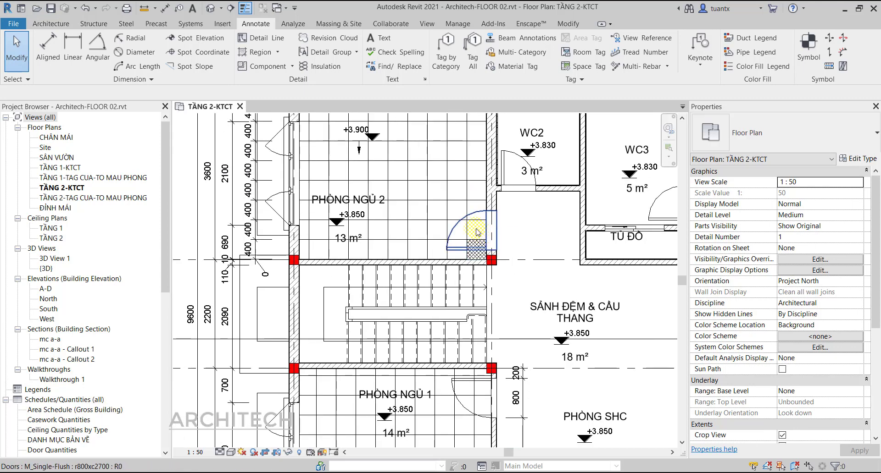
pyautogui.scroll(1, 472, 243)
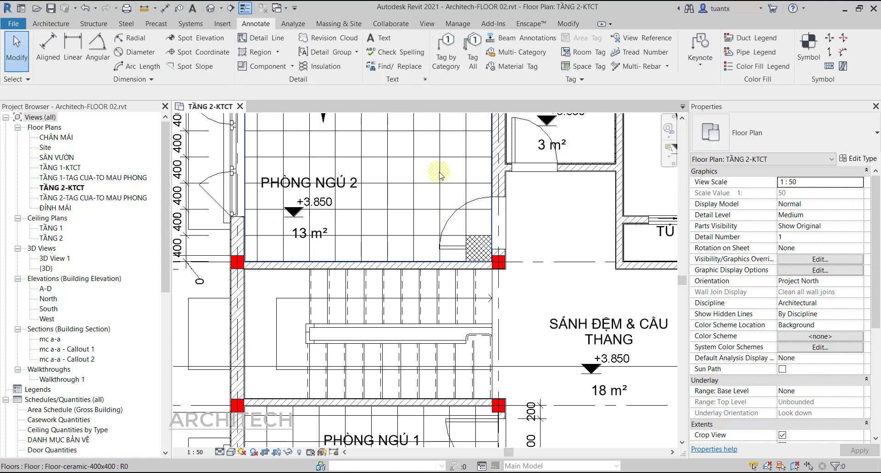
pyautogui.moveTo(439, 175); pyautogui.dragTo(440, 222, button='middle')
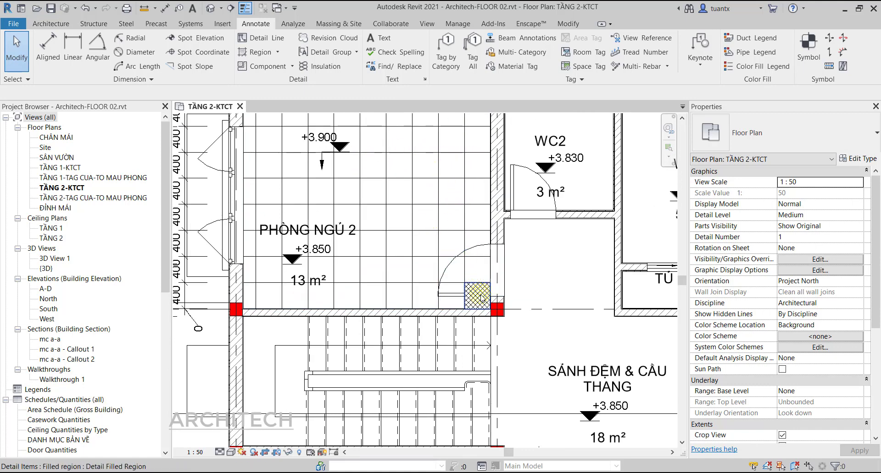
pyautogui.scroll(2, 477, 294)
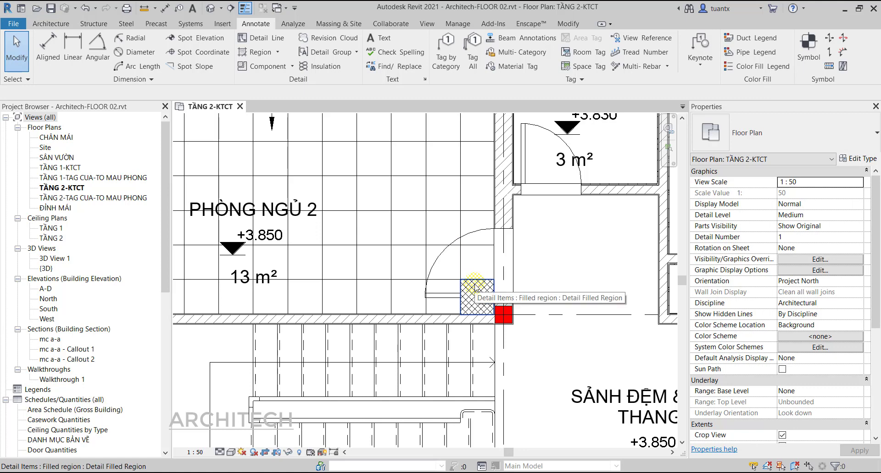
# Select the crosshatched filled region at the door and delete it.
pyautogui.click(476, 287)
pyautogui.press('Delete')
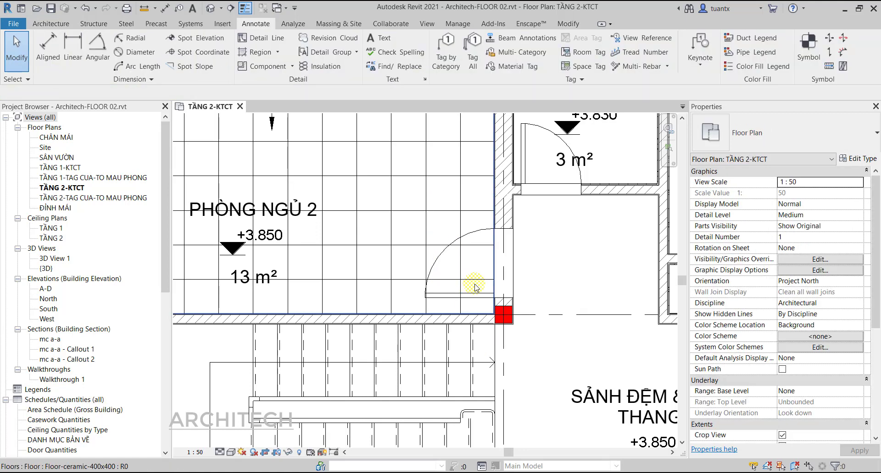
pyautogui.scroll(-2, 430, 202)
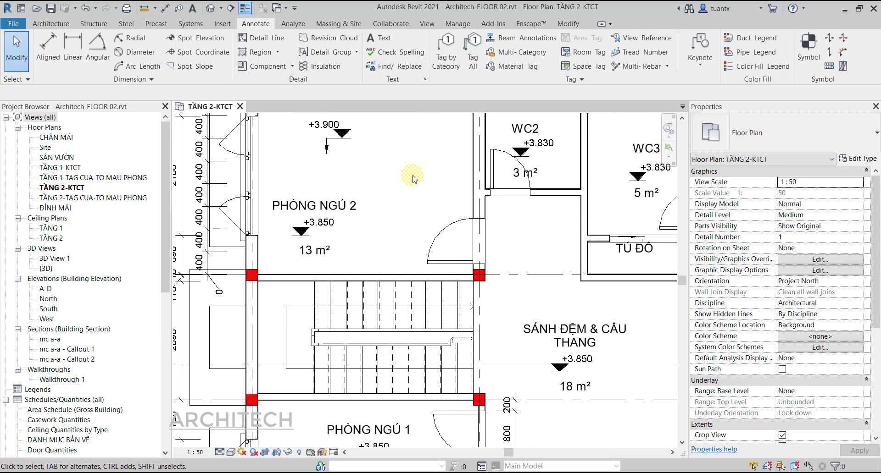
# Create a new family from the English Metric Detail Item.rft template.
pyautogui.click(21, 26)
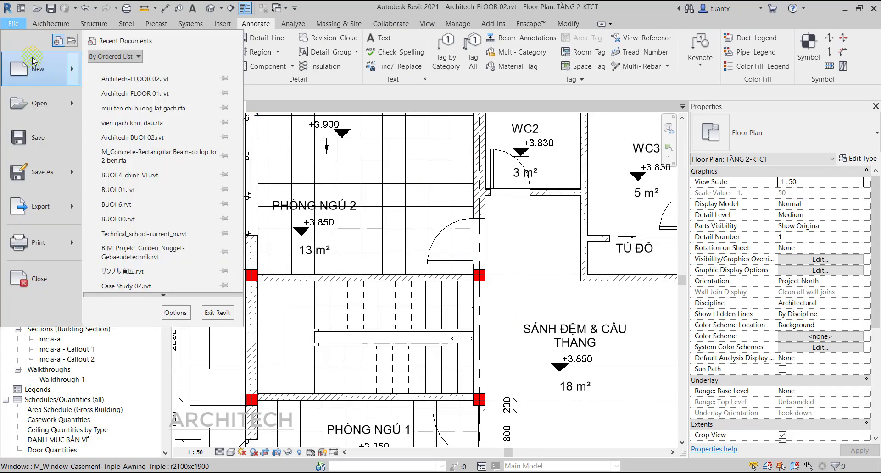
pyautogui.moveTo(41, 68)
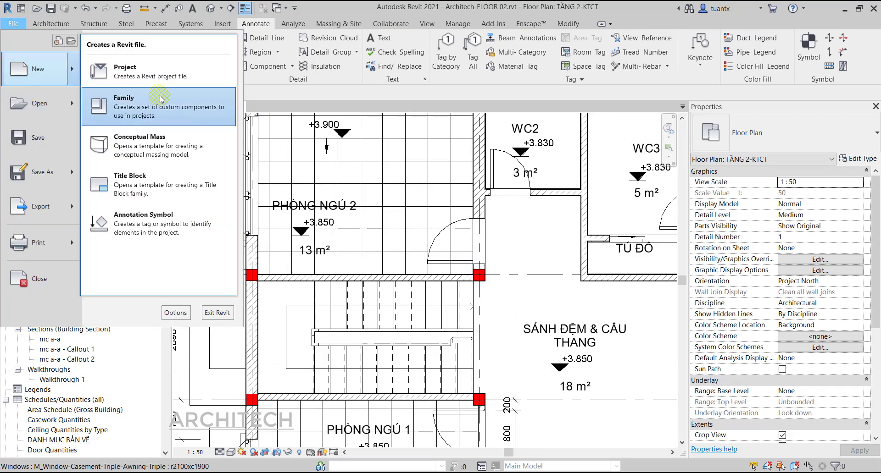
pyautogui.click(228, 126)
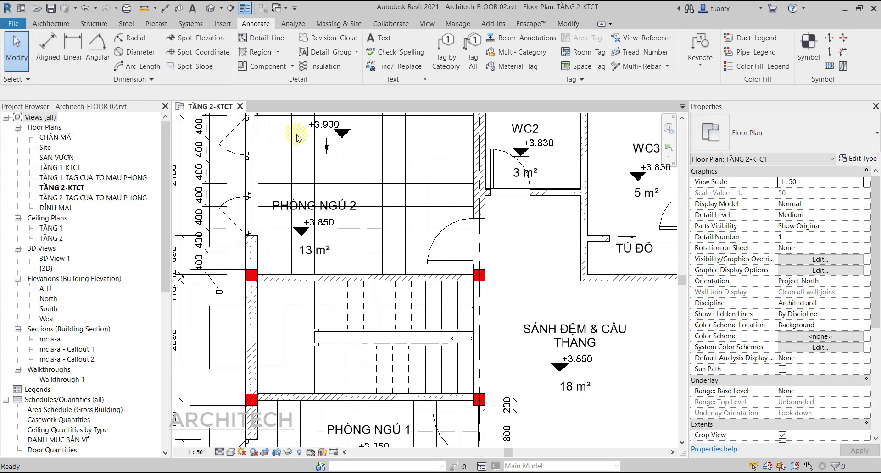
pyautogui.click(455, 141)
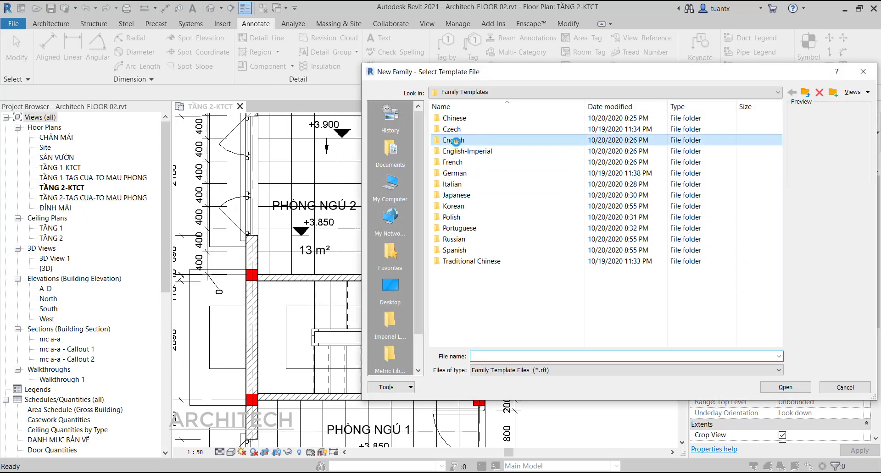
pyautogui.doubleClick(455, 141)
pyautogui.moveTo(523, 73); pyautogui.dragTo(337, 37)
pyautogui.click(289, 182)
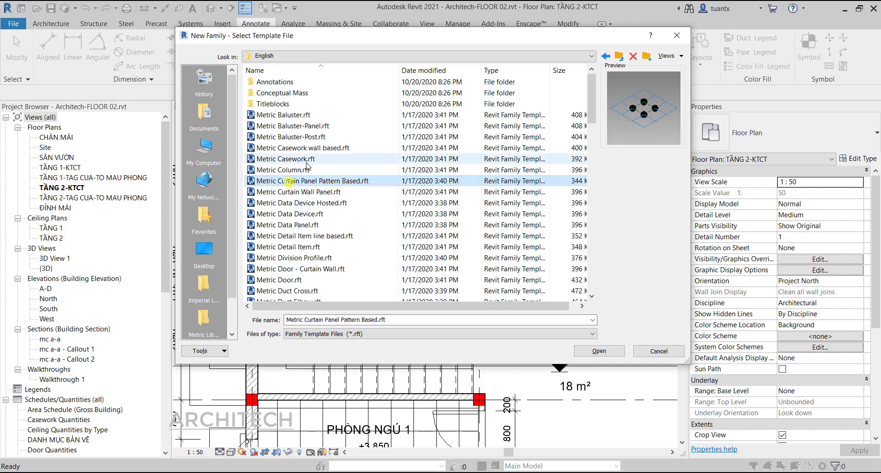
pyautogui.click(282, 239)
pyautogui.click(287, 248)
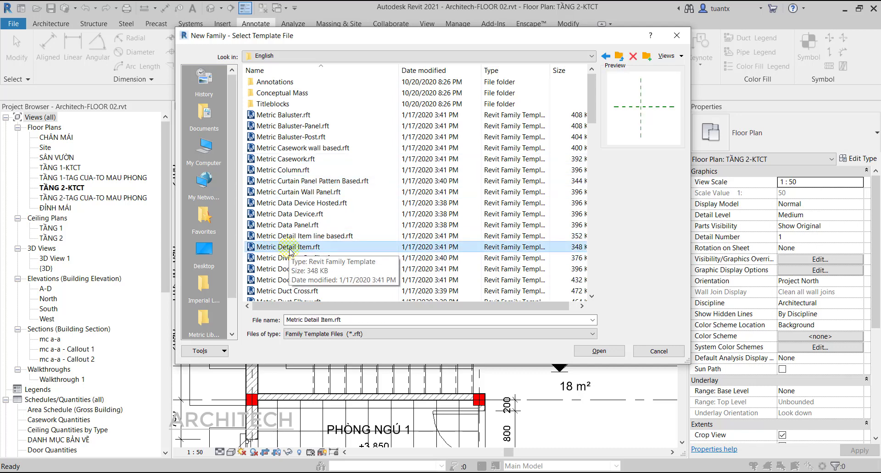
pyautogui.click(600, 351)
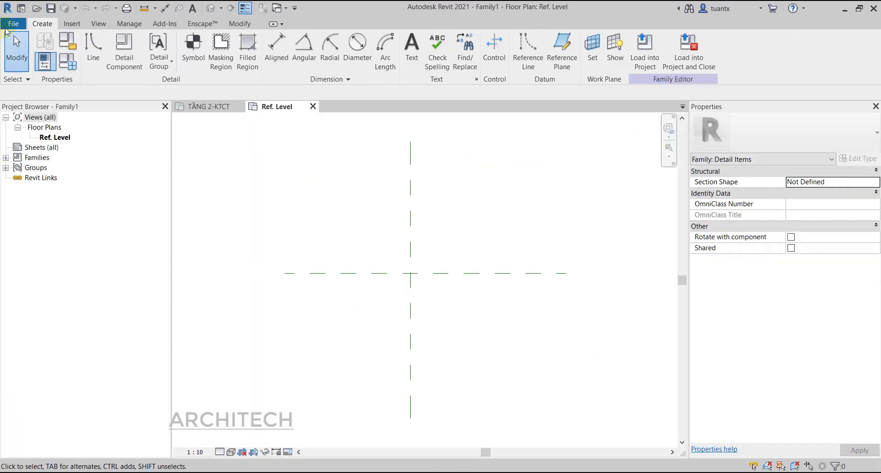
# Save the new family to the Desktop as 'DetailItem-VG khoi dau'.
pyautogui.click(11, 23)
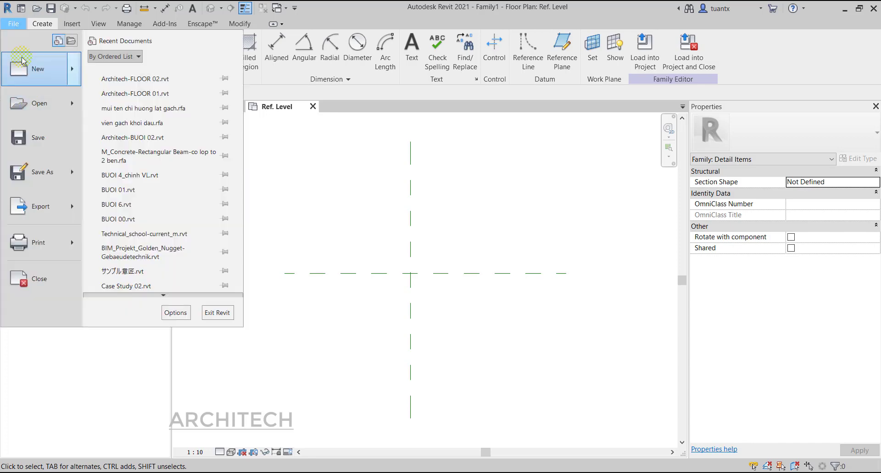
pyautogui.click(40, 136)
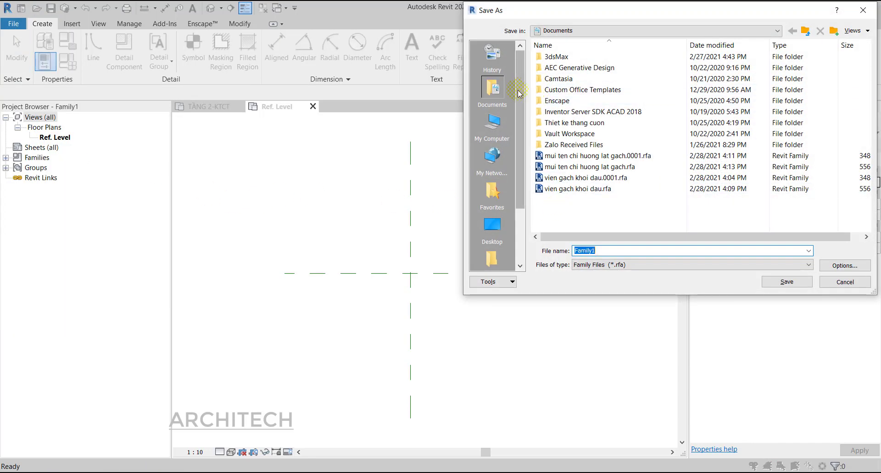
pyautogui.click(493, 138)
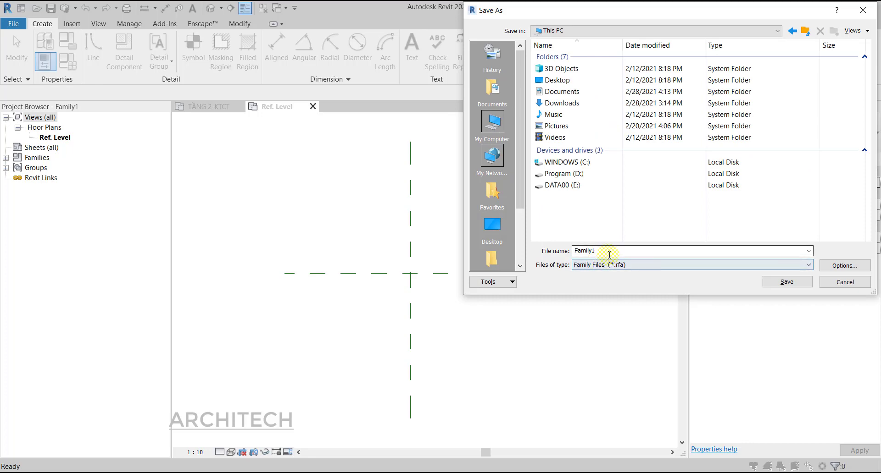
pyautogui.click(492, 224)
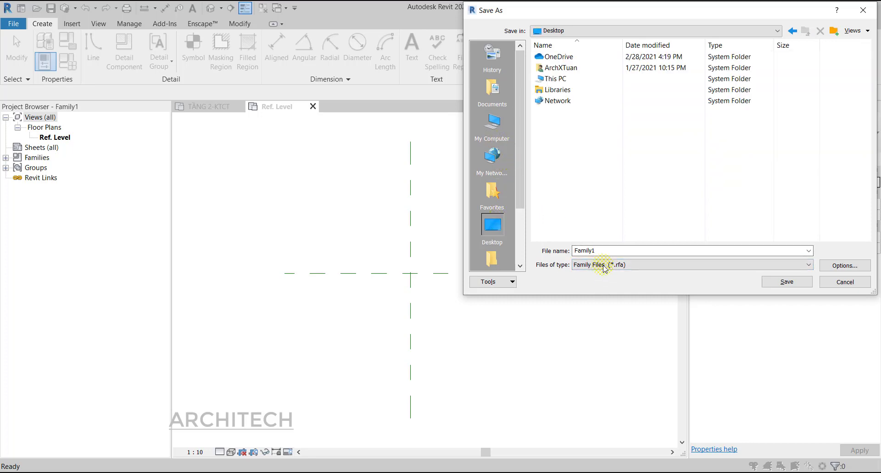
pyautogui.doubleClick(609, 251)
pyautogui.click(844, 266)
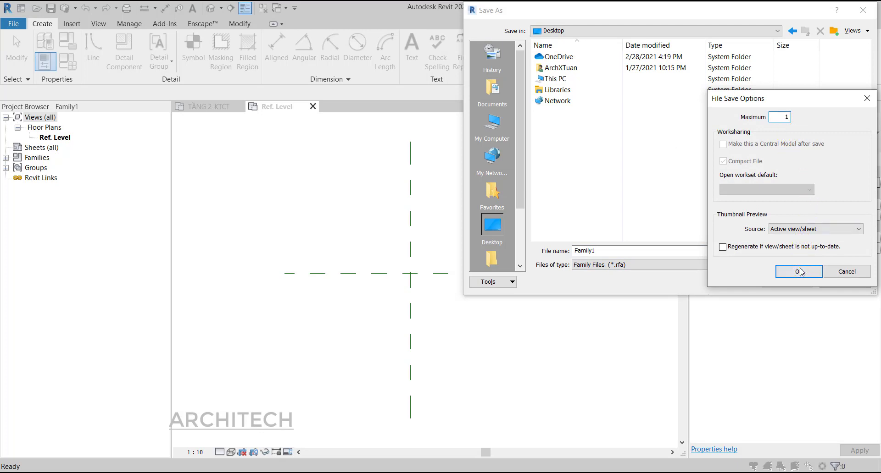
pyautogui.click(799, 272)
pyautogui.doubleClick(622, 252)
pyautogui.write('DetailItem-VG khoi dau')
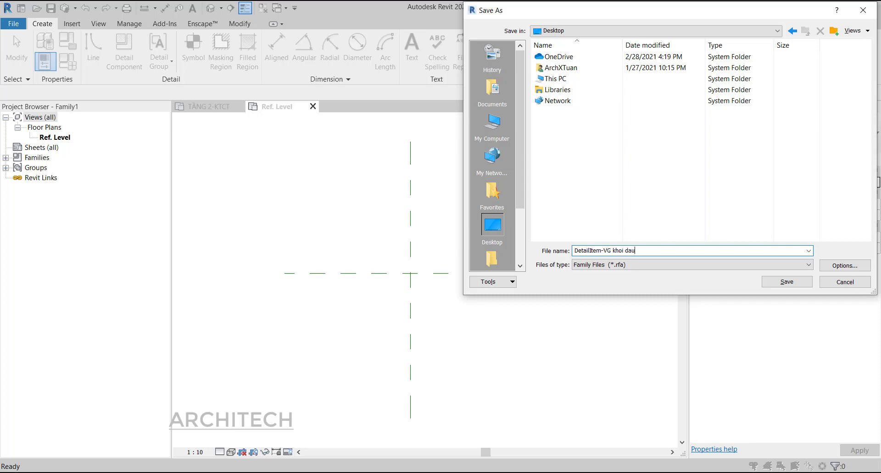
pyautogui.click(786, 282)
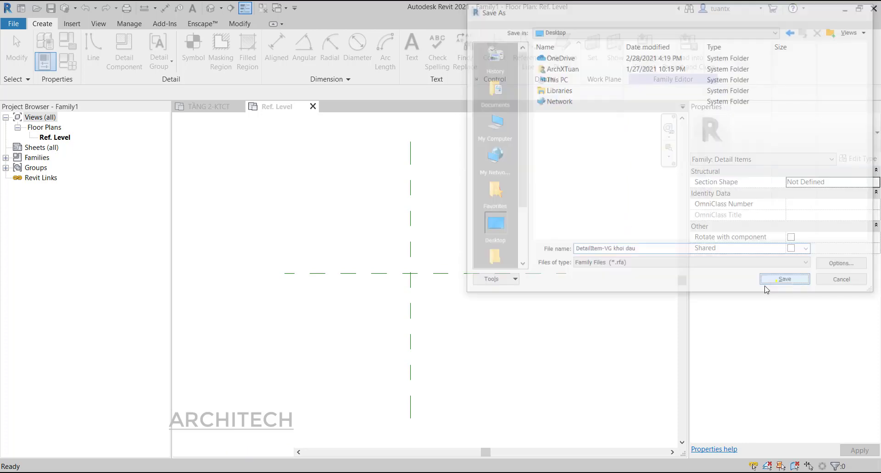
pyautogui.click(504, 160)
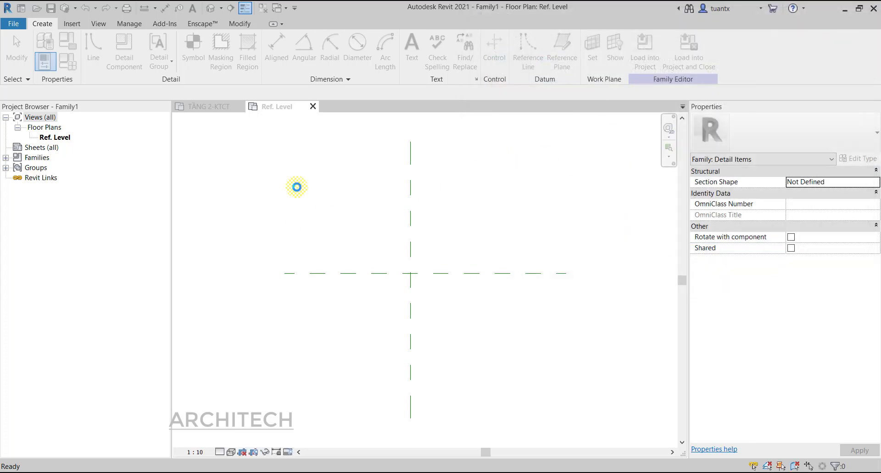
# Copy the horizontal centre reference plane 200 above and again below the centre.
pyautogui.moveTo(395, 265)
pyautogui.mouseDown(button='middle')
pyautogui.moveTo(373, 246)
pyautogui.moveTo(236, 232)
pyautogui.mouseUp(button='middle')
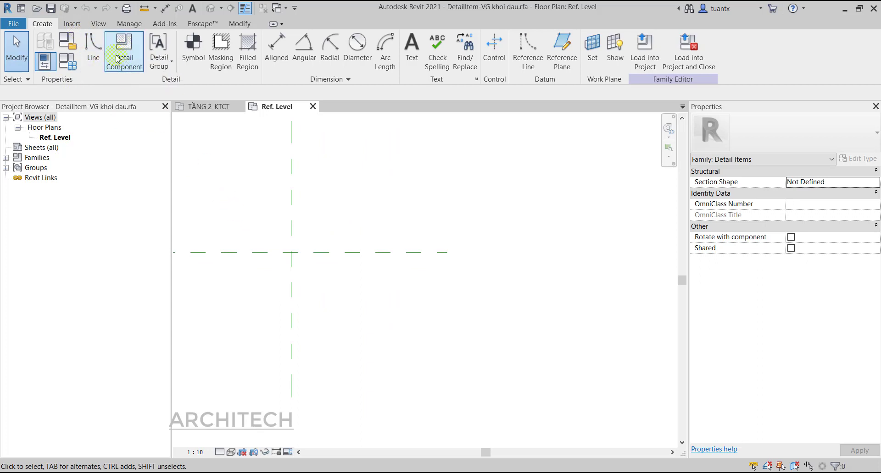
pyautogui.moveTo(243, 263); pyautogui.dragTo(449, 250, button='middle')
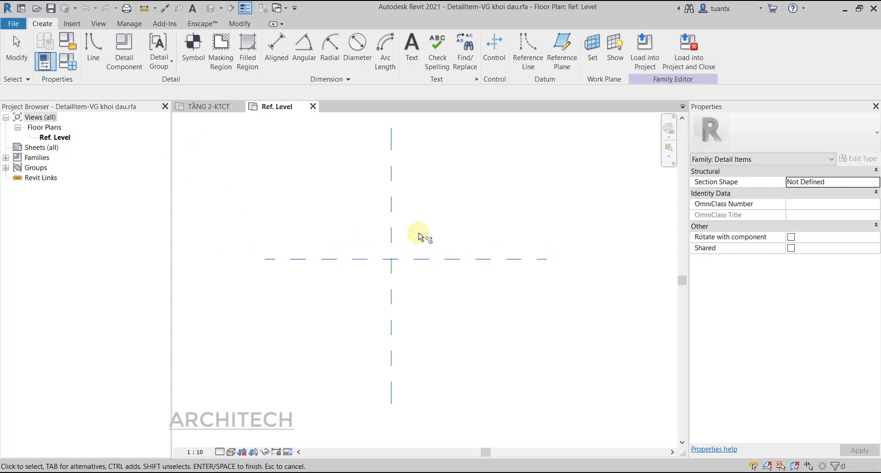
pyautogui.click(413, 258)
pyautogui.moveTo(413, 259); pyautogui.dragTo(413, 237)
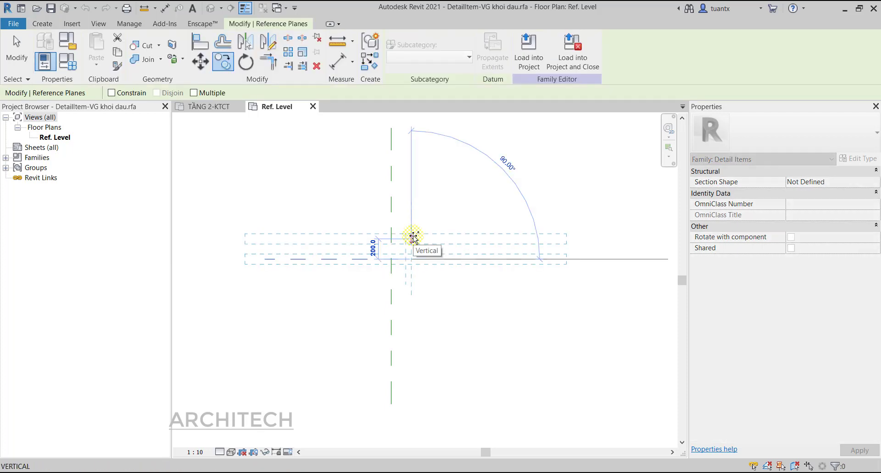
pyautogui.click(413, 237)
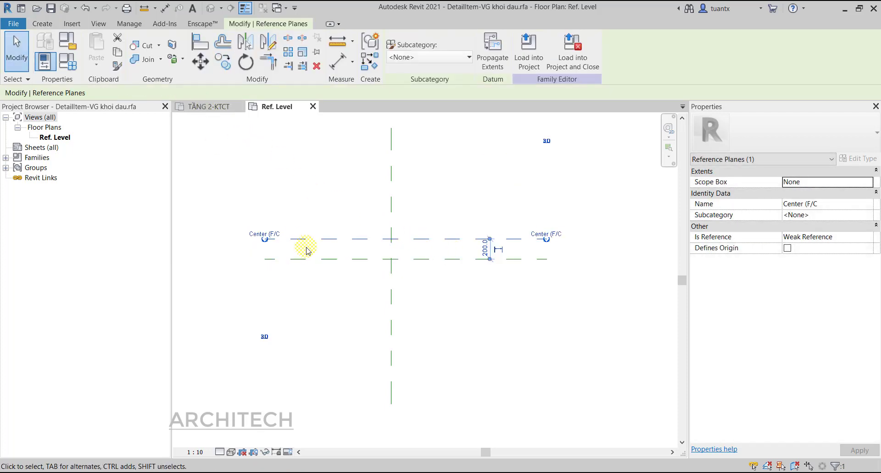
pyautogui.press('c')
pyautogui.press('o')
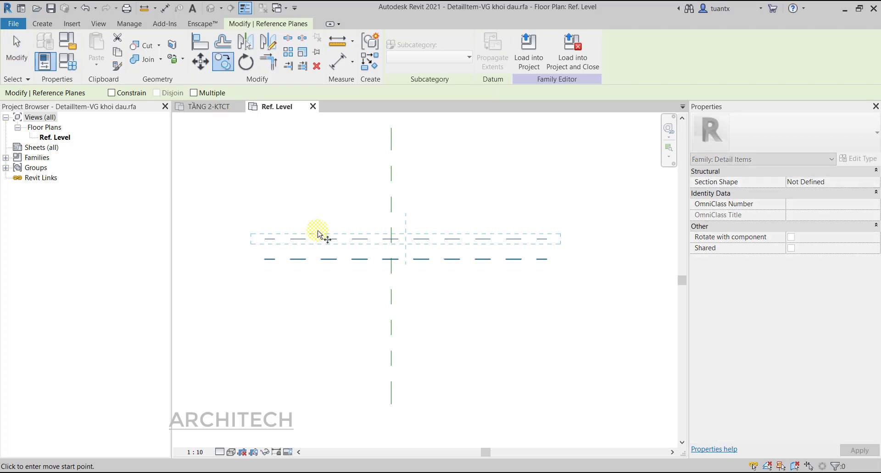
pyautogui.click(194, 93)
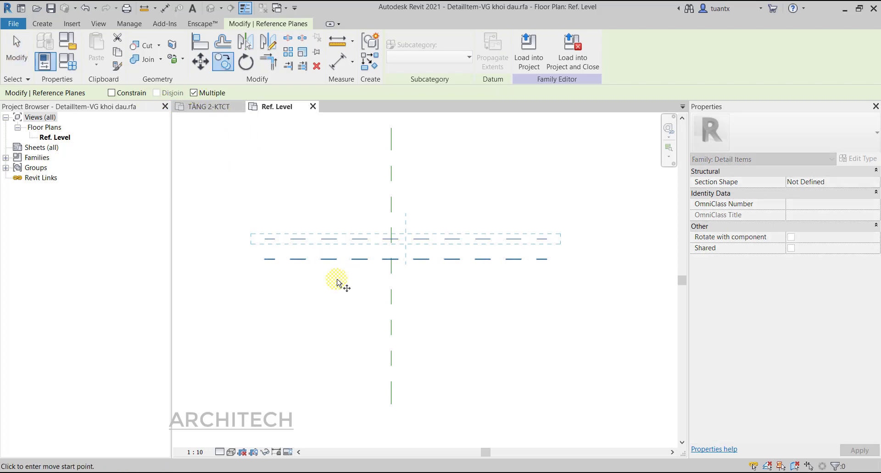
pyautogui.click(356, 260)
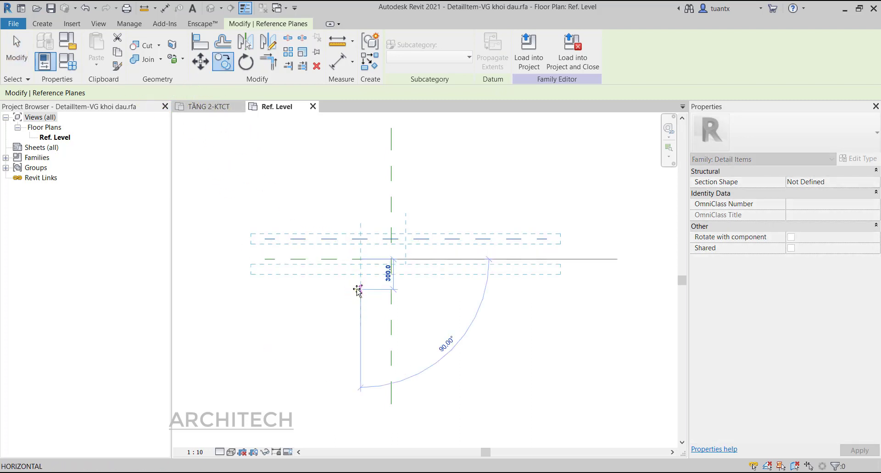
pyautogui.click(358, 290)
pyautogui.press('Escape')
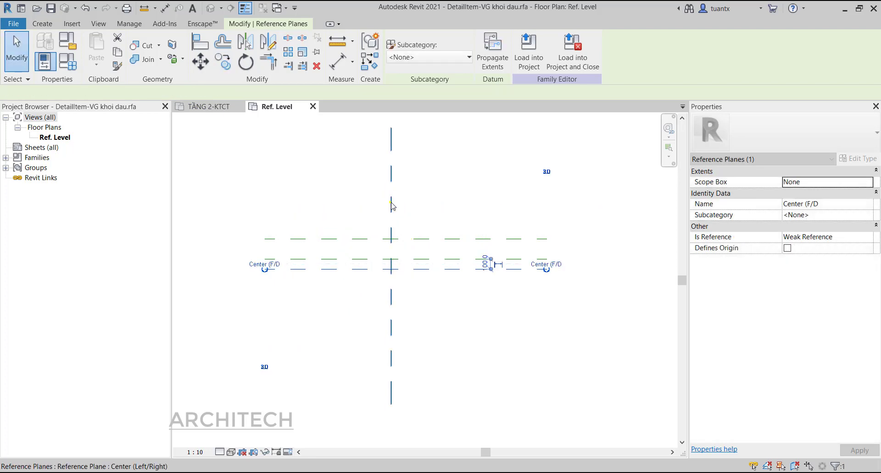
# Copy the vertical centre reference plane 200 to the side.
pyautogui.click(391, 211)
pyautogui.moveTo(391, 211); pyautogui.dragTo(392, 217)
pyautogui.press('c')
pyautogui.press('o')
pyautogui.click(390, 213)
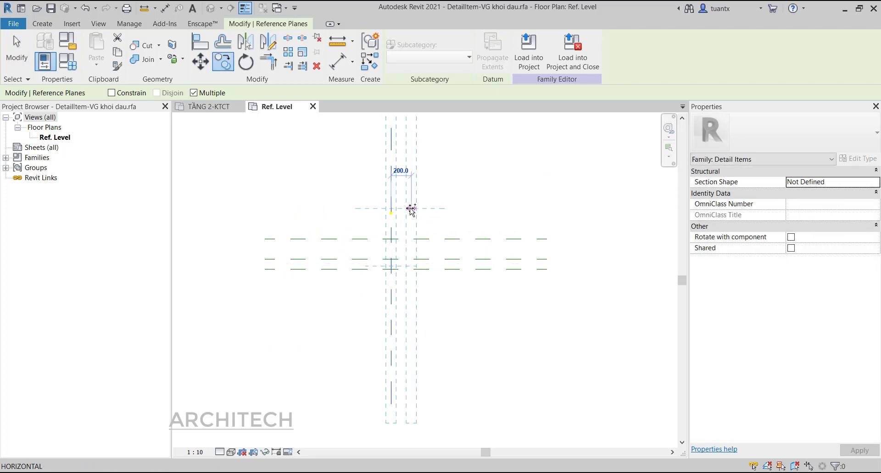
pyautogui.click(370, 208)
pyautogui.press('Escape')
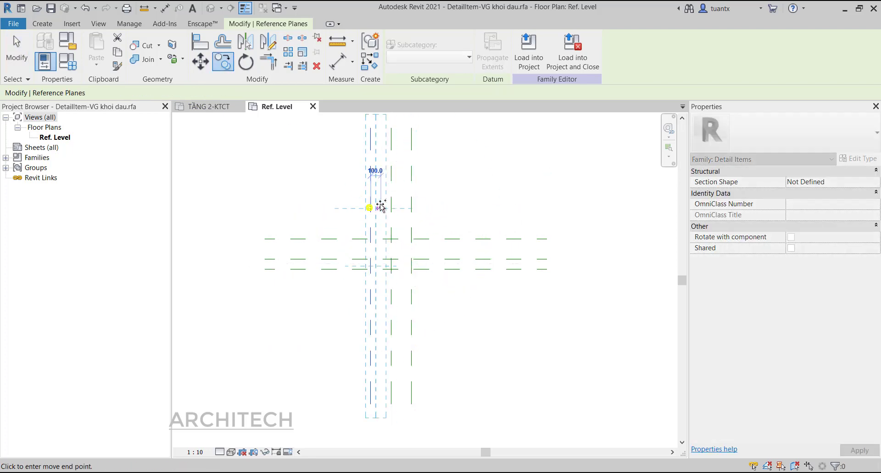
pyautogui.scroll(1, 403, 235)
pyautogui.click(389, 231)
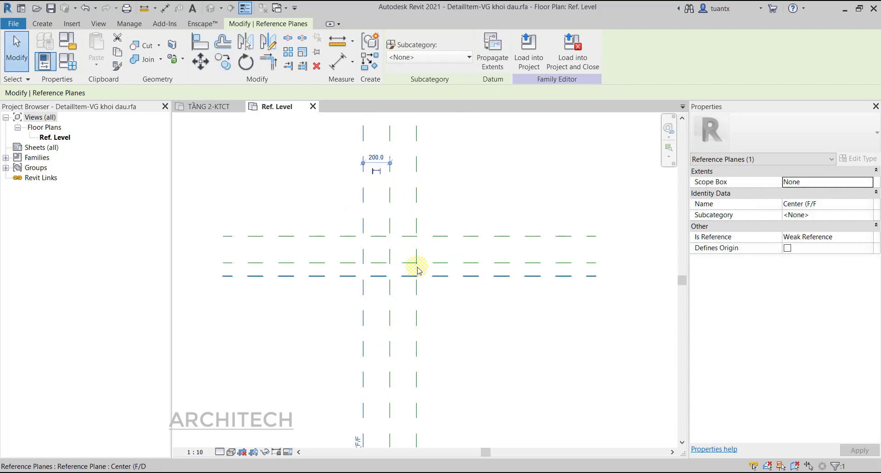
pyautogui.moveTo(388, 223); pyautogui.dragTo(384, 235, button='middle')
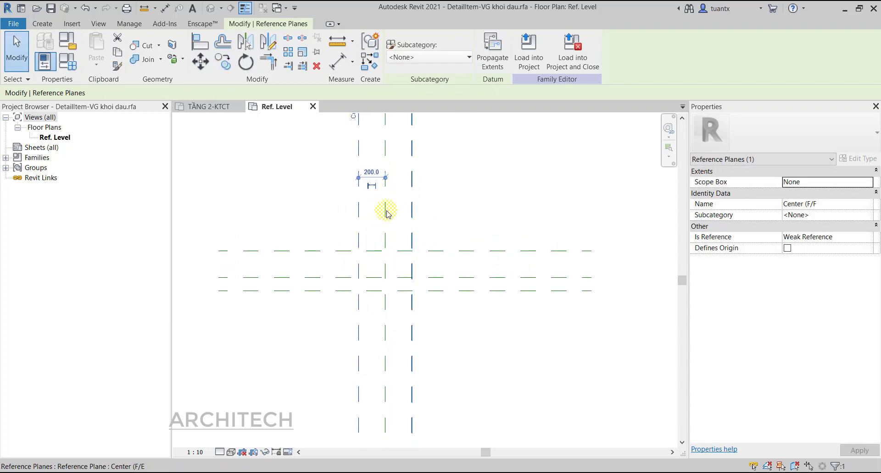
# Dimension the three vertical planes with an EQ dimension and an overall 400 width.
pyautogui.click(272, 211)
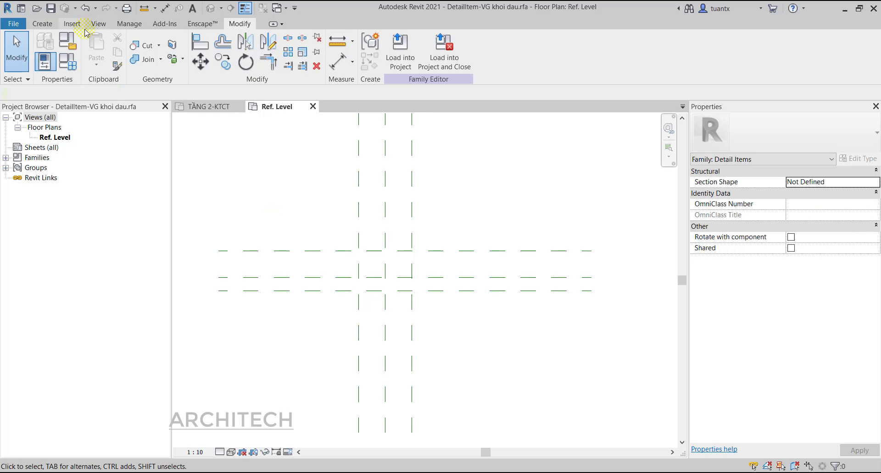
pyautogui.click(43, 24)
pyautogui.click(276, 44)
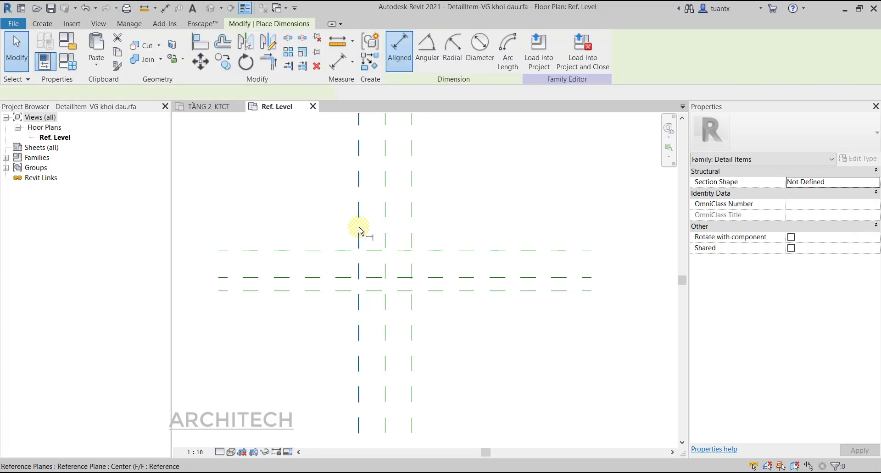
pyautogui.click(385, 227)
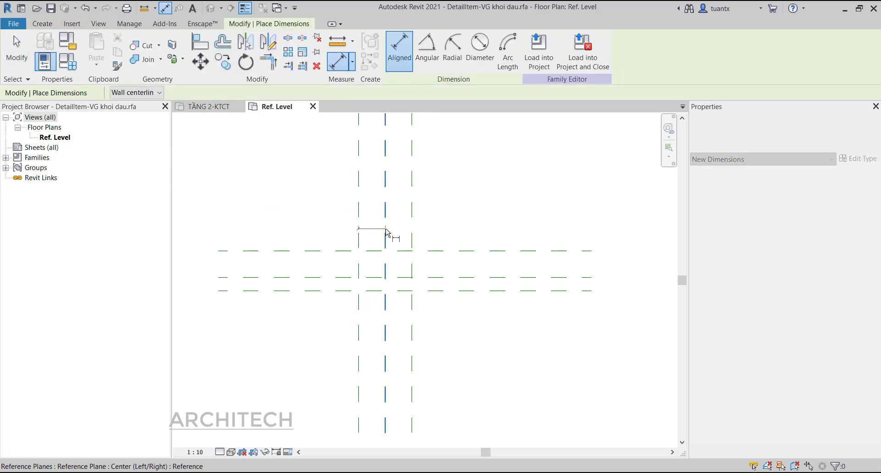
pyautogui.click(411, 229)
pyautogui.scroll(2, 399, 225)
pyautogui.click(398, 214)
pyautogui.click(380, 193)
pyautogui.click(346, 207)
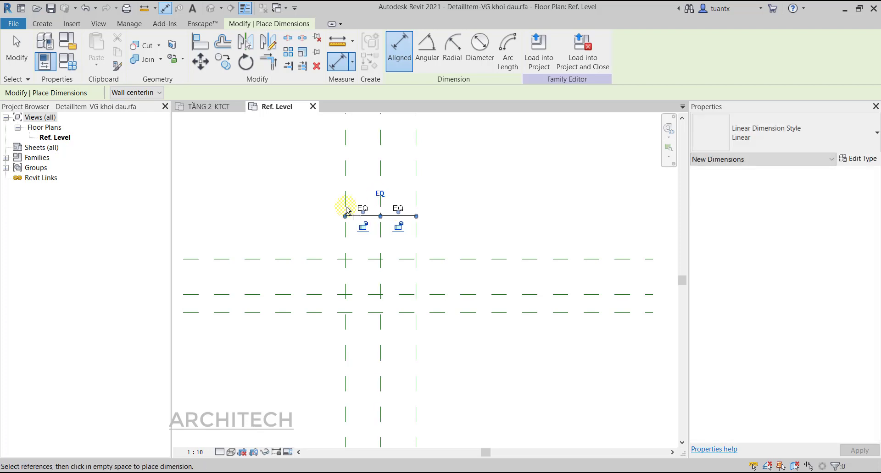
pyautogui.click(345, 213)
pyautogui.click(415, 200)
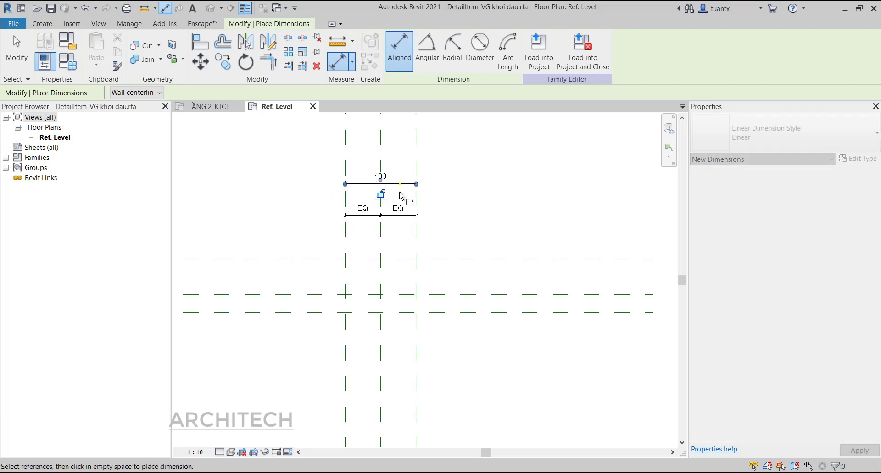
pyautogui.click(401, 196)
# Dimension the three horizontal planes with an EQ dimension and an overall 400 height.
pyautogui.click(360, 228)
pyautogui.click(356, 262)
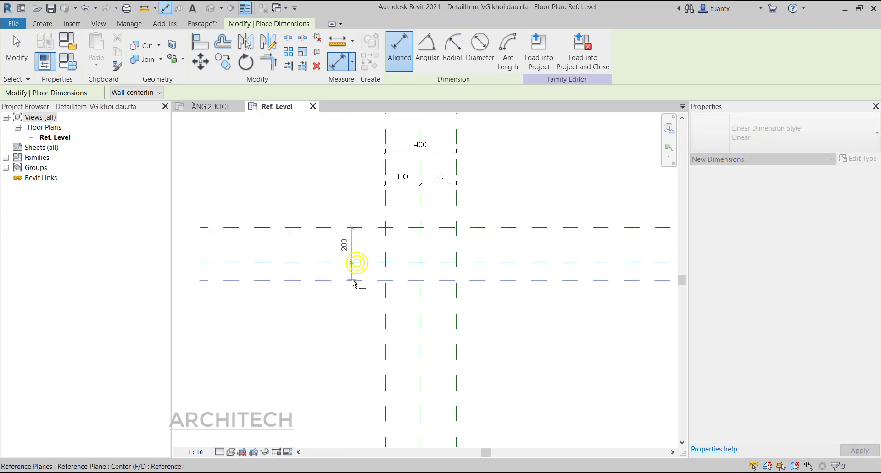
pyautogui.click(353, 280)
pyautogui.click(348, 279)
pyautogui.click(326, 252)
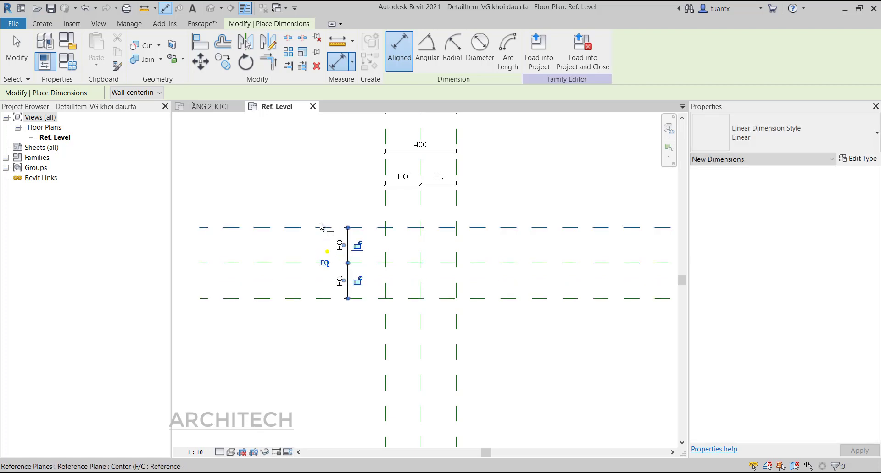
pyautogui.click(320, 227)
pyautogui.click(320, 298)
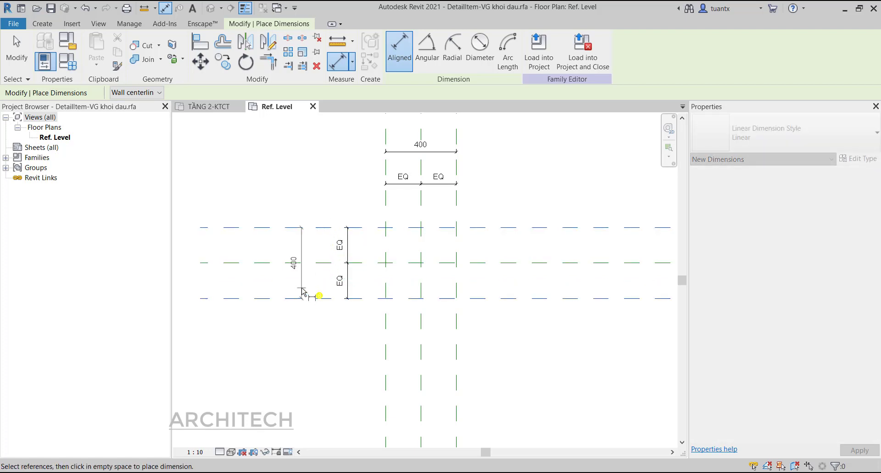
pyautogui.click(301, 275)
pyautogui.moveTo(340, 218); pyautogui.dragTo(373, 222, button='middle')
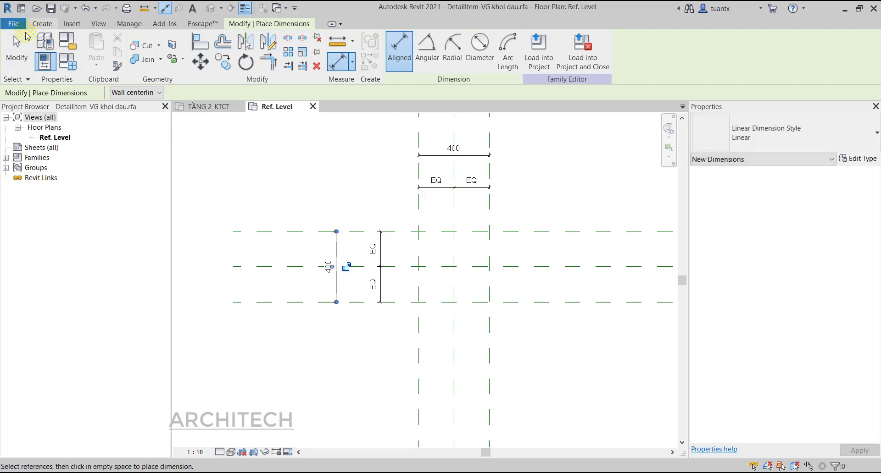
pyautogui.click(17, 46)
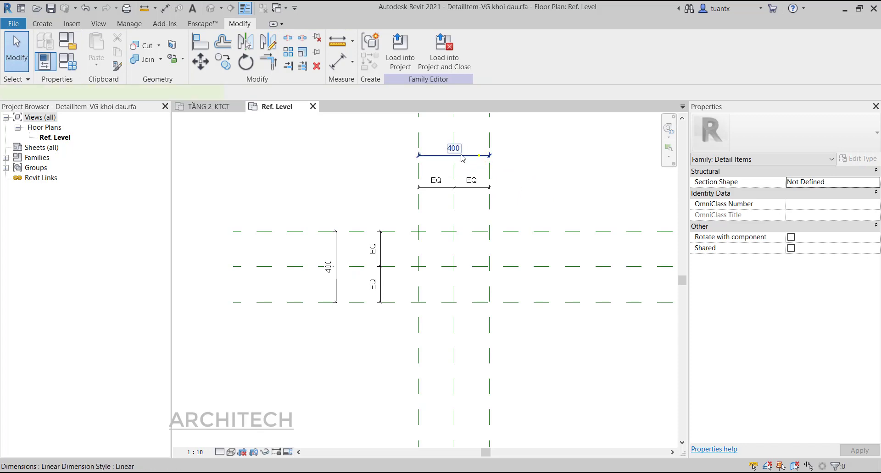
# Label the top 400 dimension with a new type parameter 'kich thuoc canh 1'.
pyautogui.click(479, 164)
pyautogui.click(507, 50)
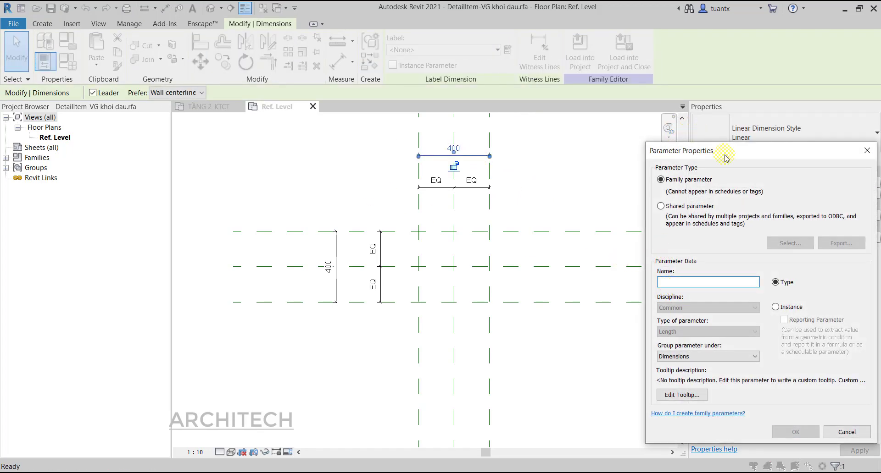
pyautogui.moveTo(725, 159); pyautogui.dragTo(663, 127)
pyautogui.write('kich thuoc canh 1')
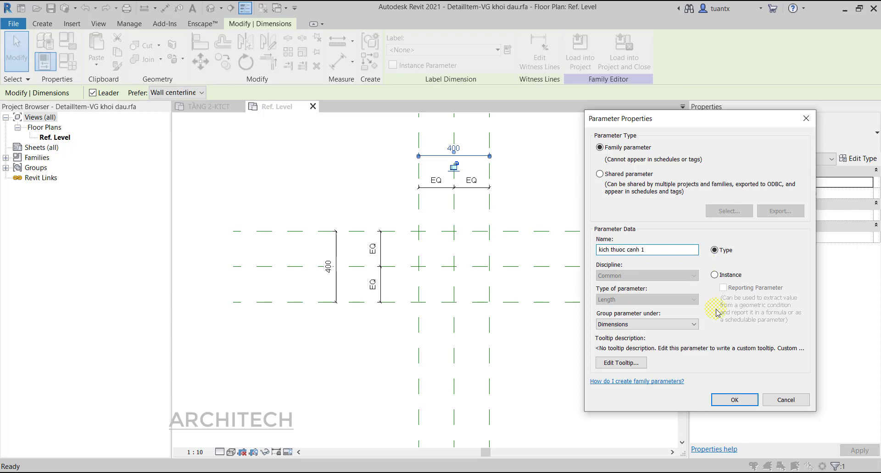
pyautogui.click(733, 400)
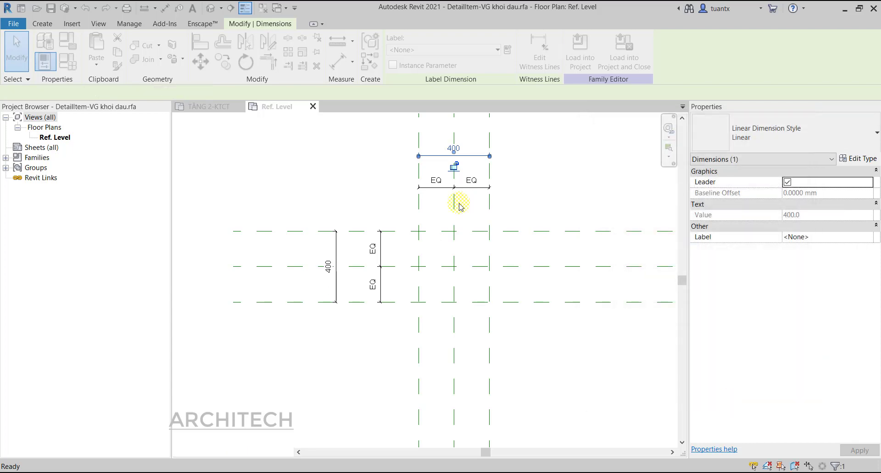
# Label the vertical 400 dimension with a new type parameter 'kich thuoc canh 2'.
pyautogui.click(337, 251)
pyautogui.click(508, 50)
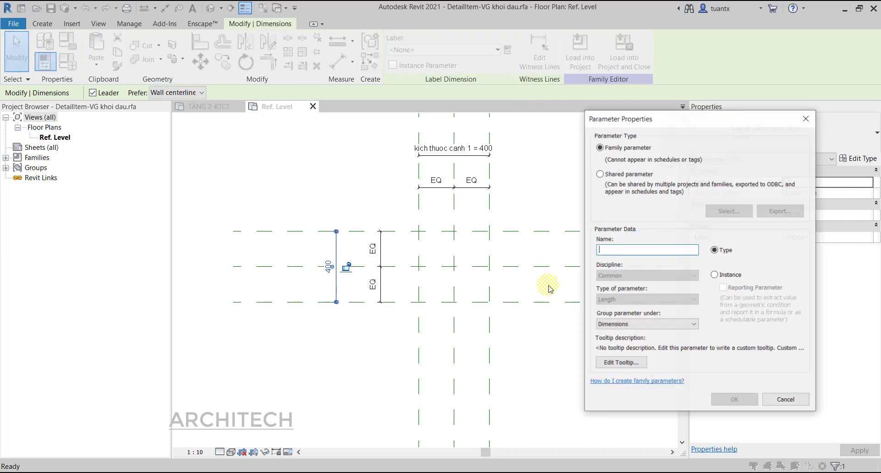
pyautogui.click(622, 255)
pyautogui.write('ich thuoc canh 2')
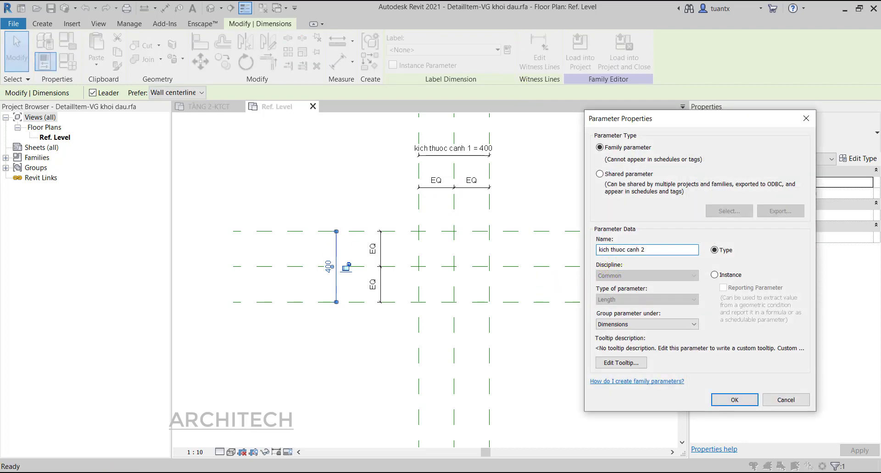
pyautogui.click(733, 398)
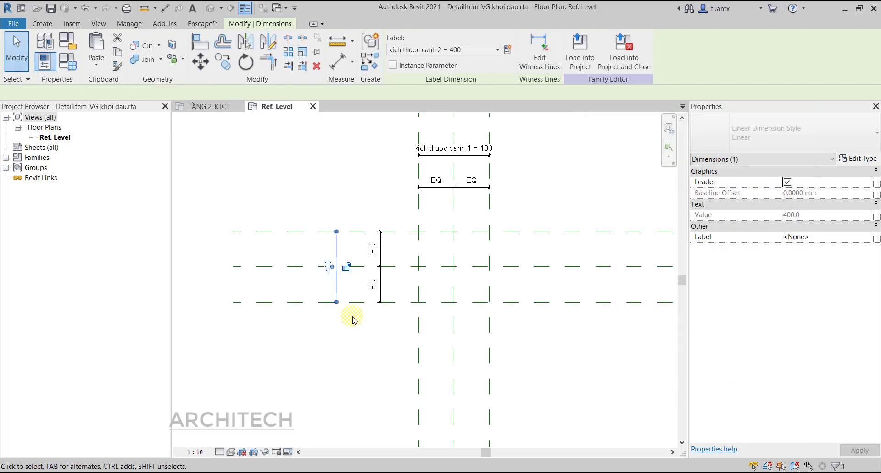
pyautogui.click(377, 123)
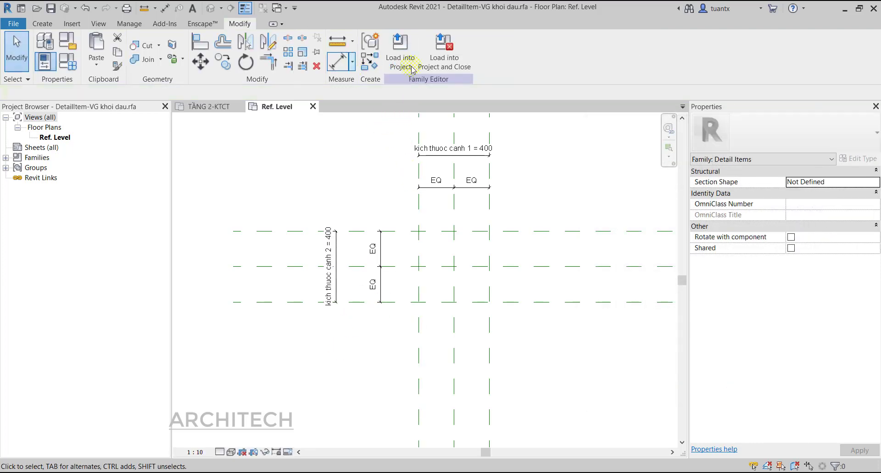
# Flex-test the family by setting kich thuoc canh 1 to 800 in Family Types.
pyautogui.click(44, 81)
pyautogui.click(69, 61)
pyautogui.write('800')
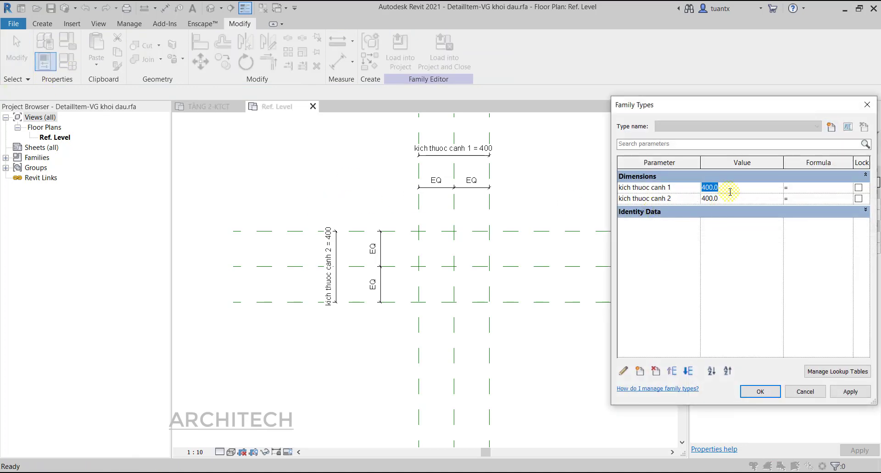
pyautogui.click(774, 398)
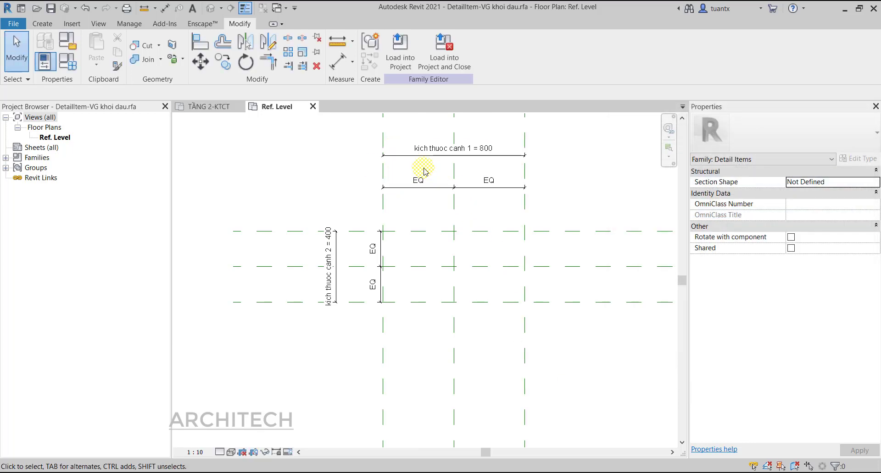
# Restore kich thuoc canh 1 to 400.
pyautogui.click(78, 64)
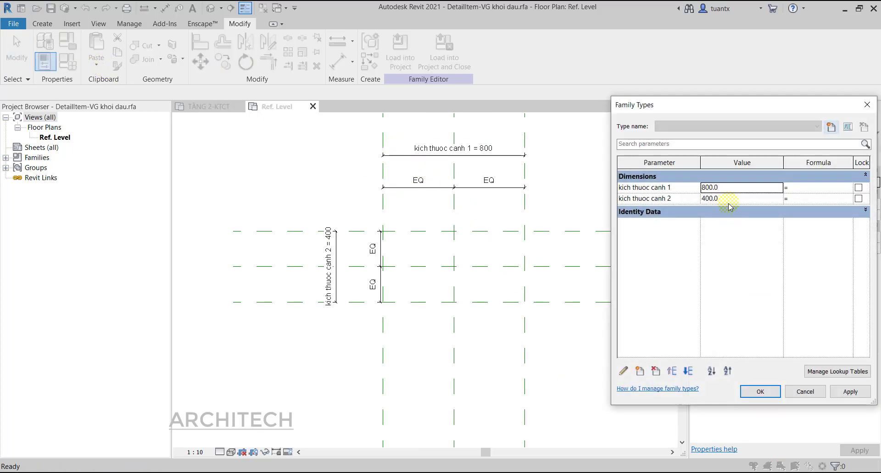
pyautogui.click(724, 185)
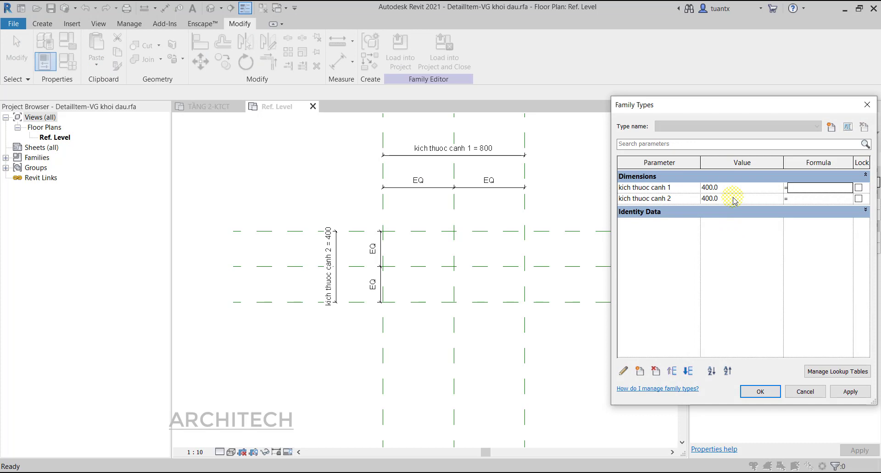
pyautogui.click(758, 392)
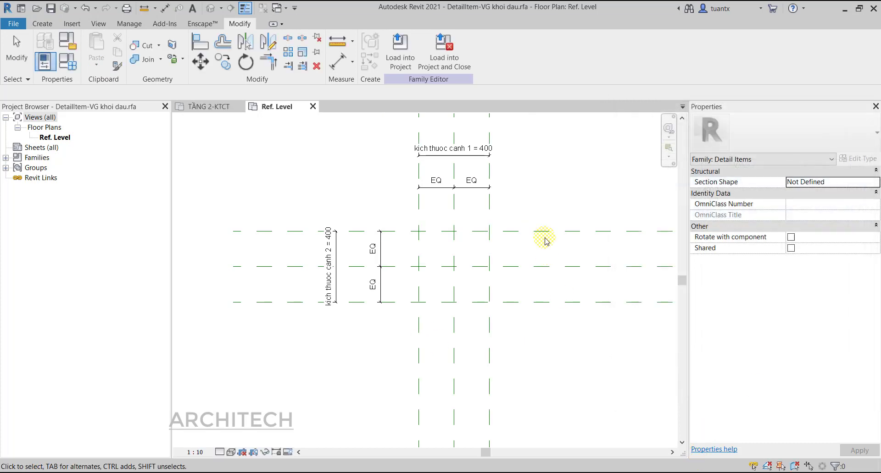
pyautogui.click(47, 26)
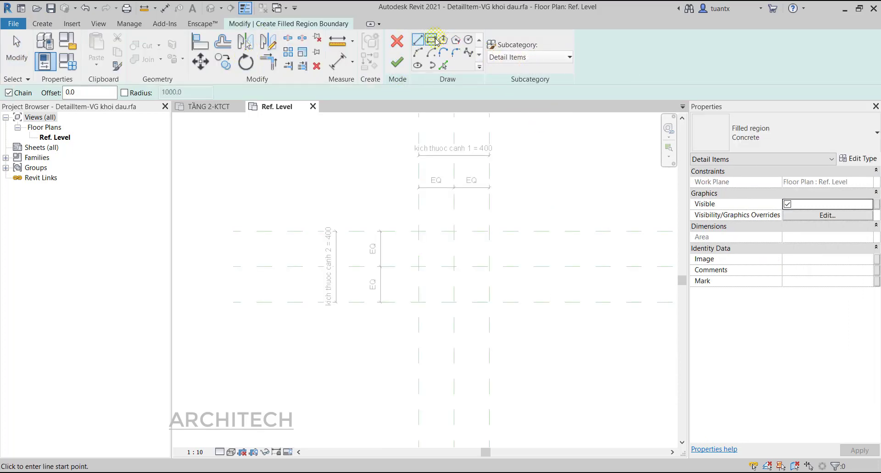
# Draw a 400 × 400 rectangular boundary between reference-plane intersections and lock its edges to the planes.
pyautogui.click(433, 41)
pyautogui.click(418, 231)
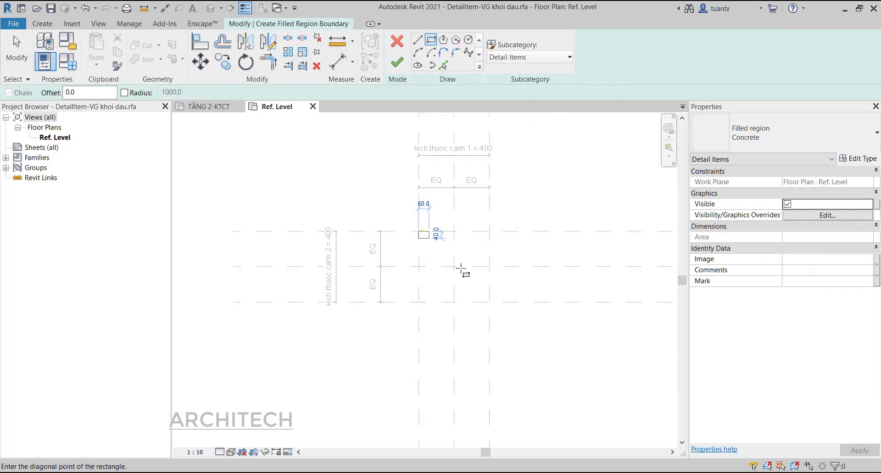
pyautogui.click(488, 302)
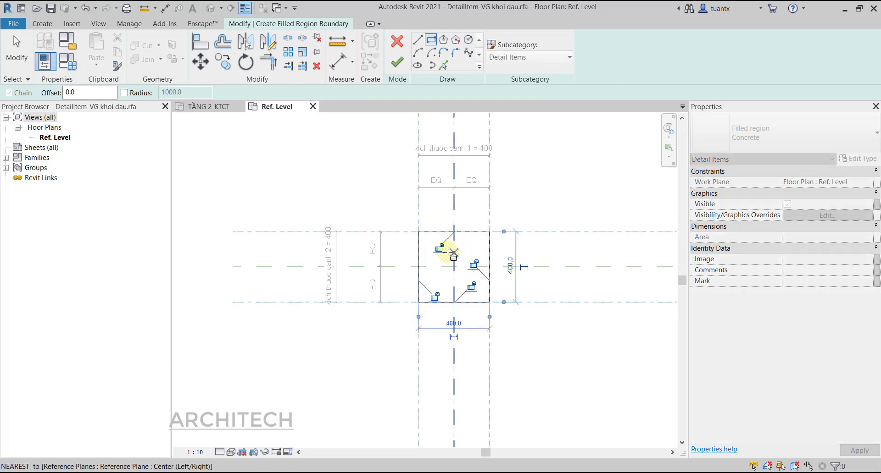
pyautogui.click(438, 249)
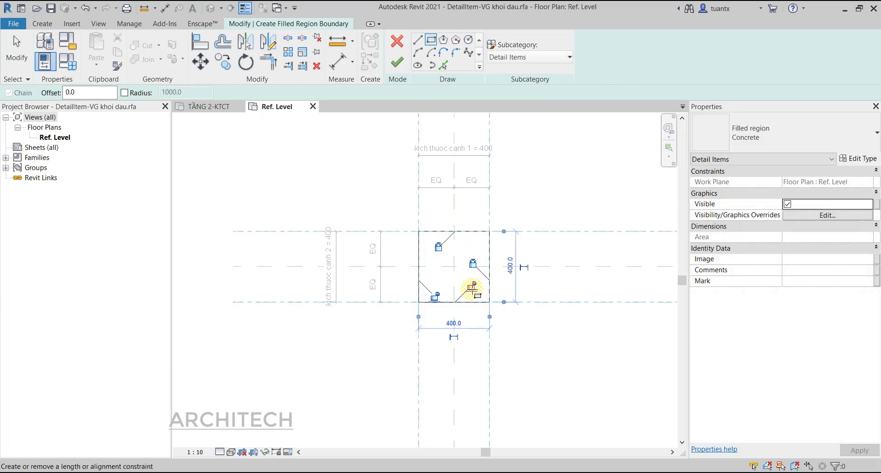
pyautogui.click(472, 287)
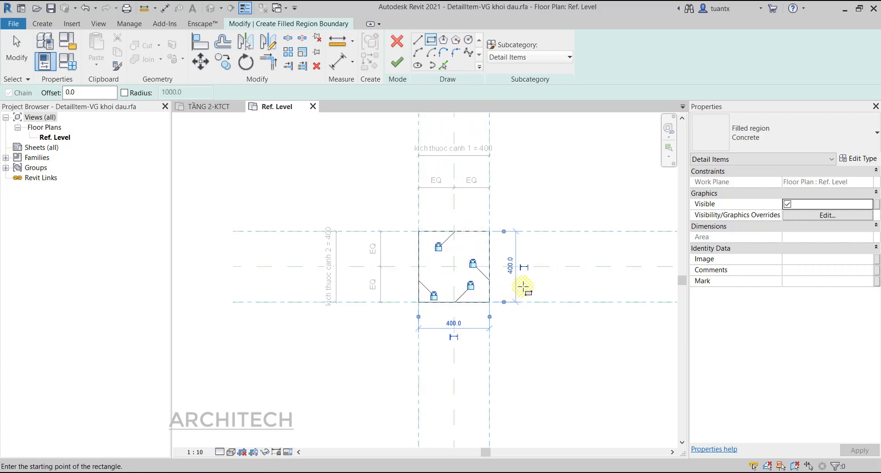
# Duplicate the Concrete filled-region type as 'ky hieu vg khoi dau'.
pyautogui.click(862, 159)
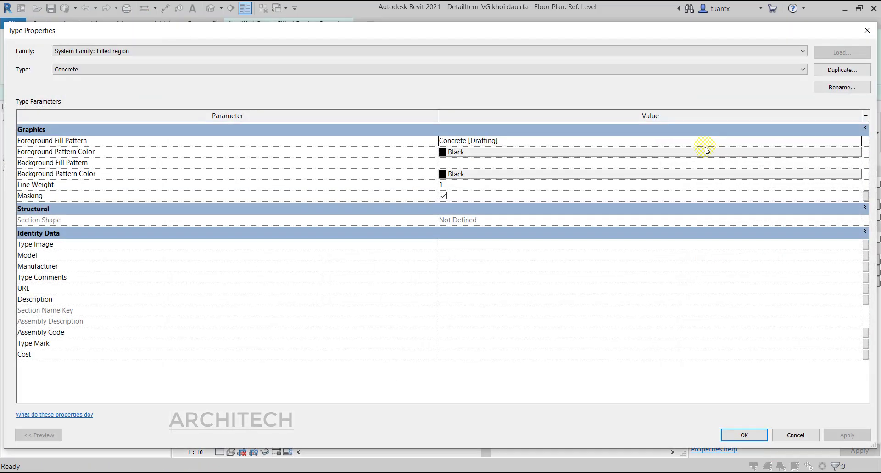
pyautogui.click(841, 71)
pyautogui.write('ky hieu vg khoi dau')
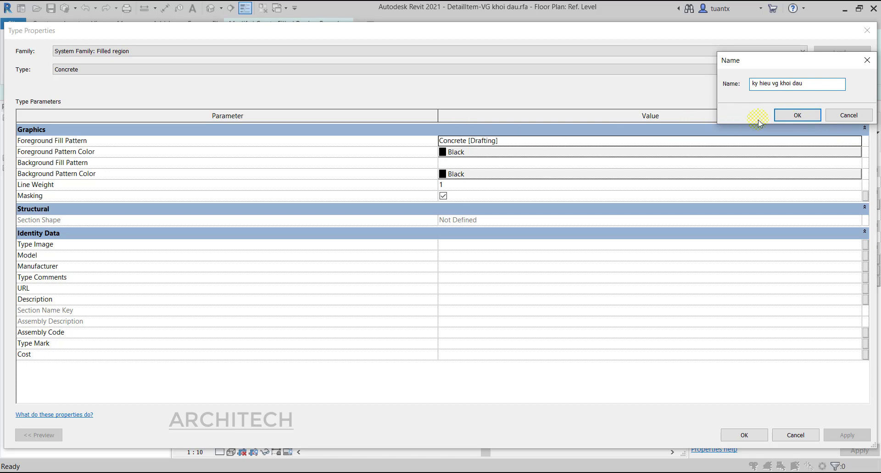
pyautogui.click(786, 115)
pyautogui.click(683, 132)
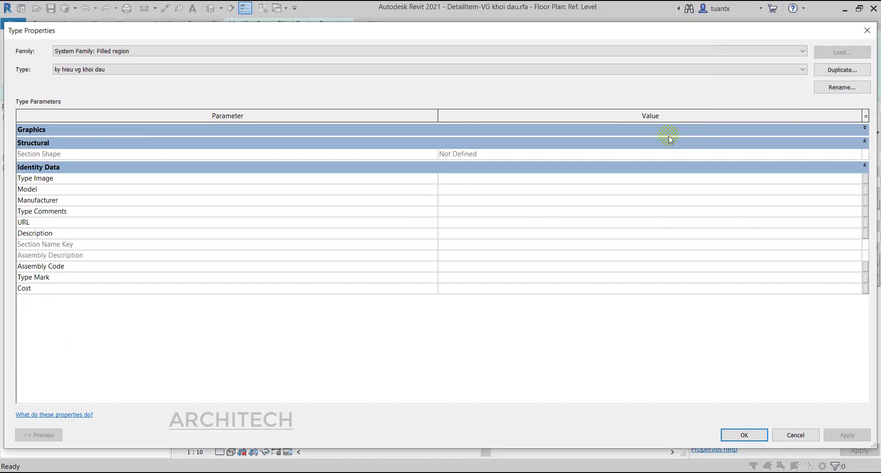
pyautogui.click(668, 134)
# Create a crosshatch fill pattern 'cross hatch 1mm' with 1 mm spacing and set it as the foreground fill.
pyautogui.click(846, 141)
pyautogui.click(856, 141)
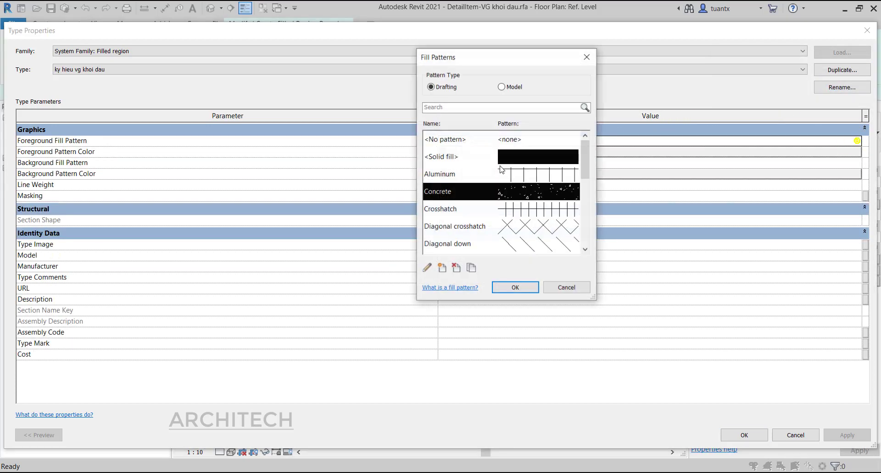
pyautogui.click(445, 271)
pyautogui.write('cross hatch 1mm')
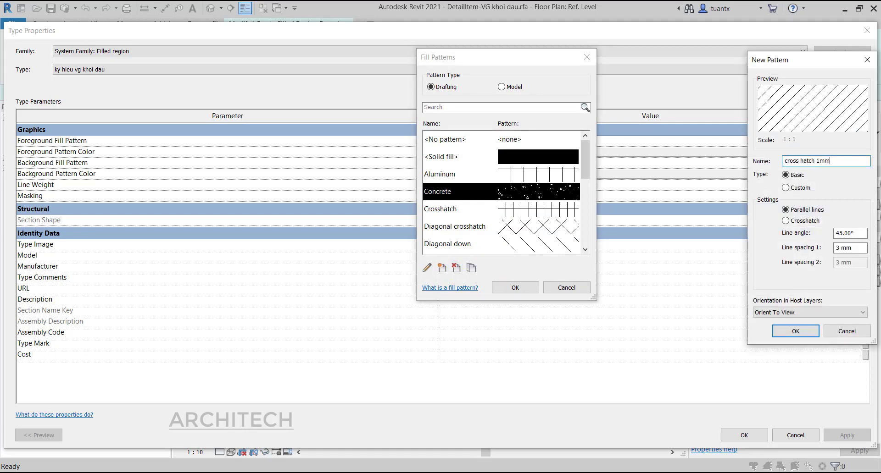
pyautogui.click(792, 221)
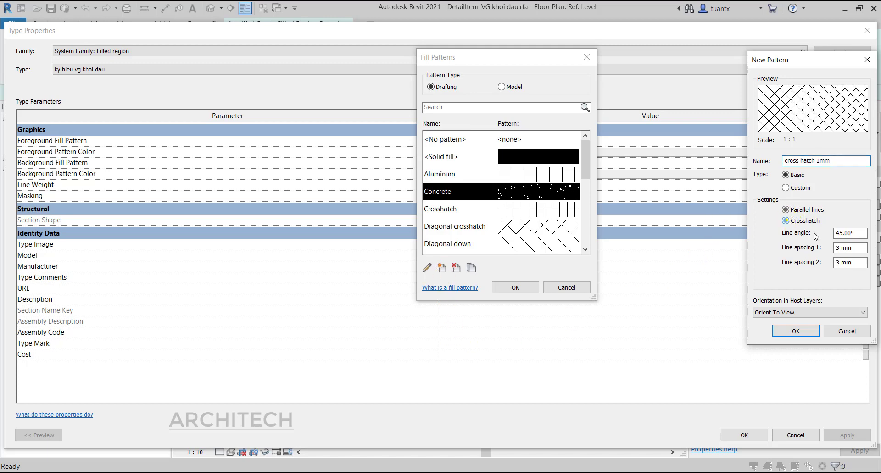
pyautogui.write('1')
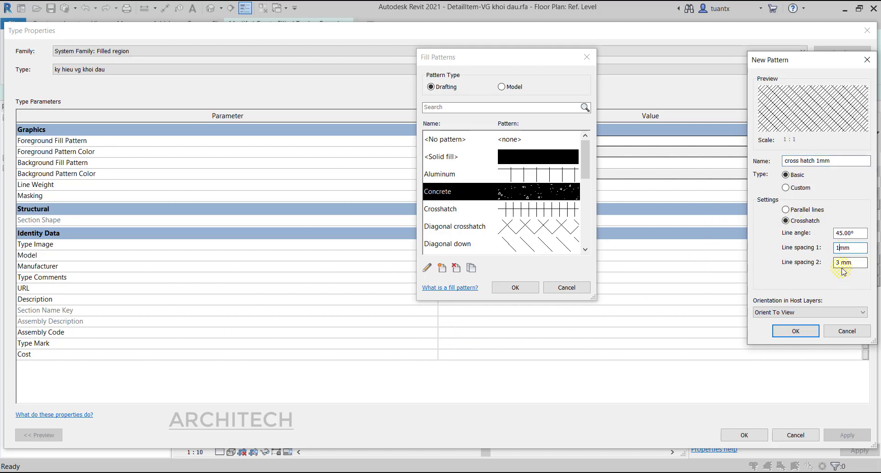
pyautogui.write('1')
pyautogui.click(795, 331)
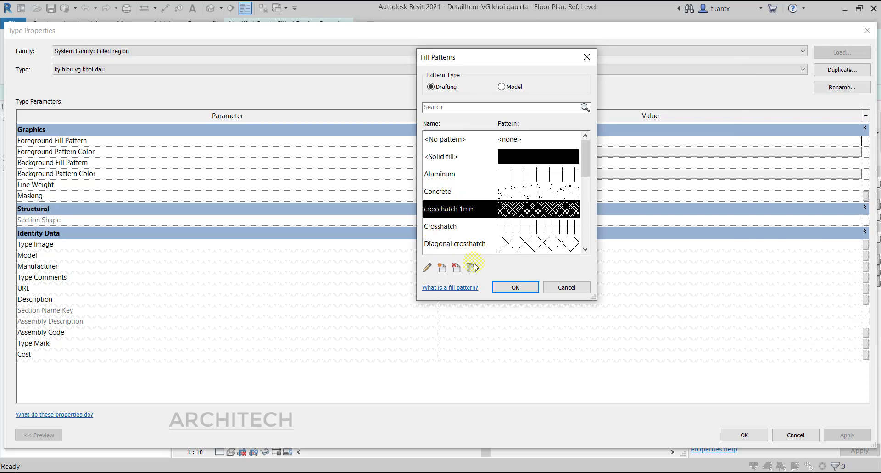
pyautogui.click(514, 287)
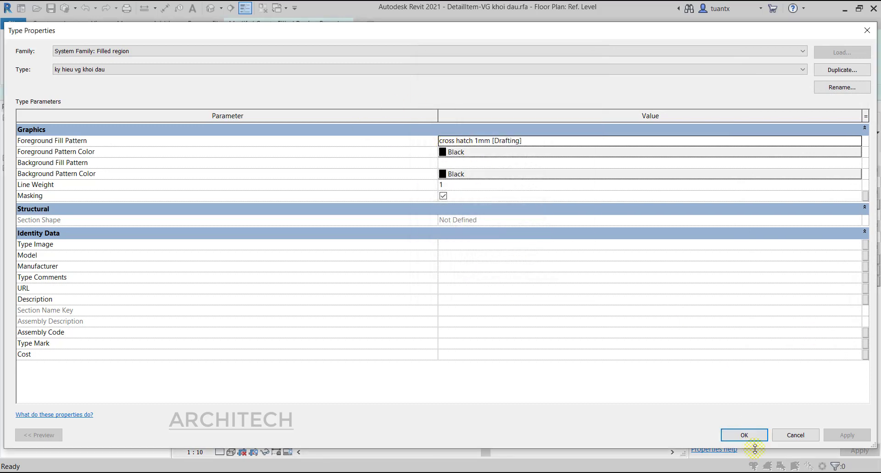
pyautogui.click(745, 436)
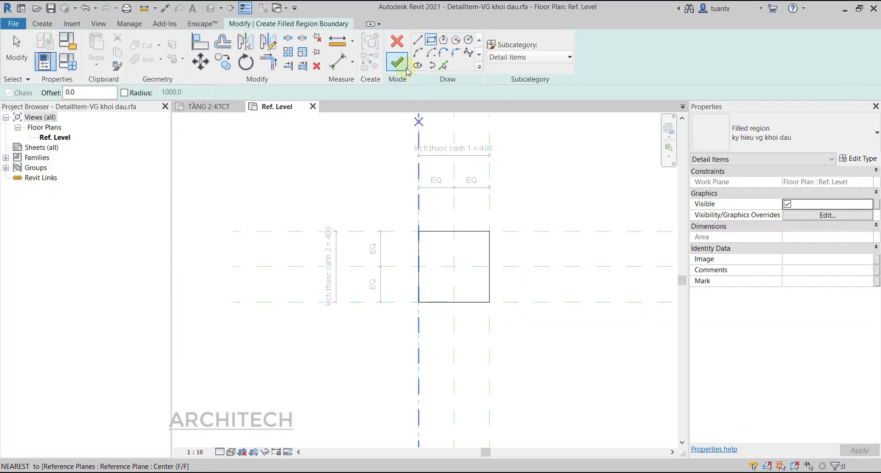
# Finish the filled region sketch and reselect the new 400 × 400 region.
pyautogui.click(397, 63)
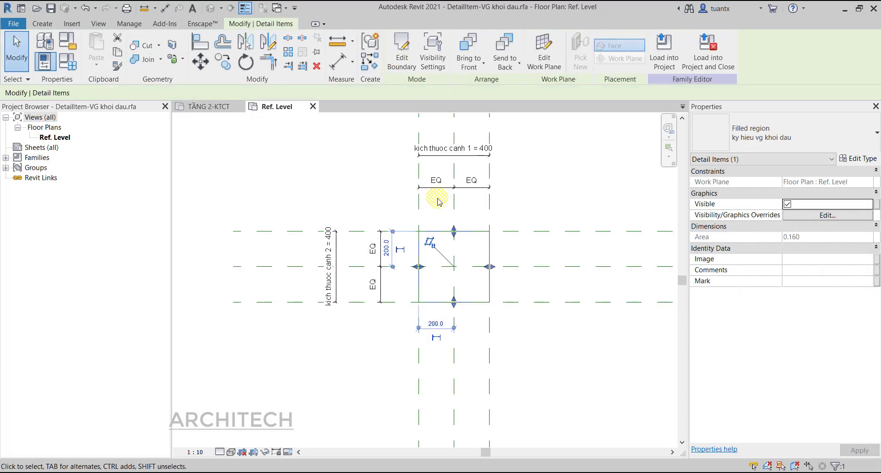
pyautogui.click(619, 190)
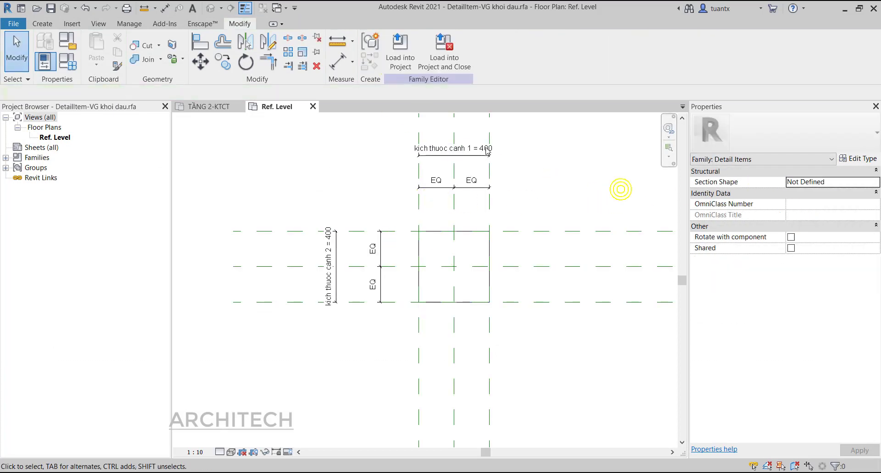
pyautogui.scroll(-1, 497, 173)
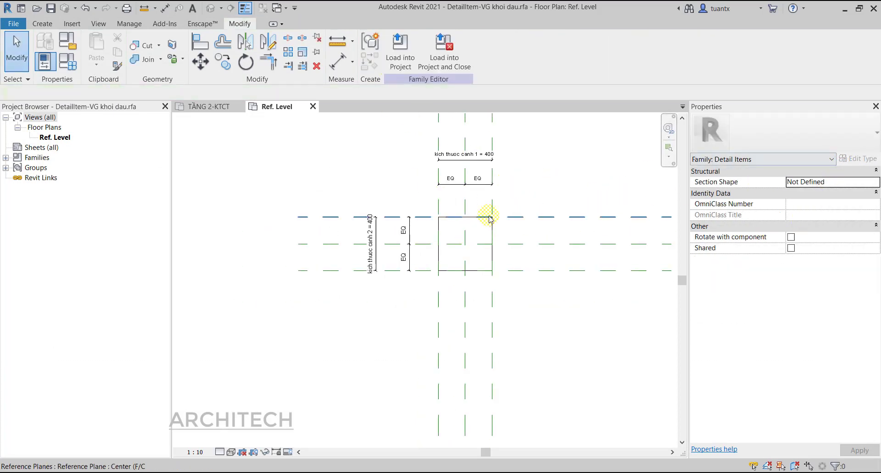
pyautogui.click(460, 216)
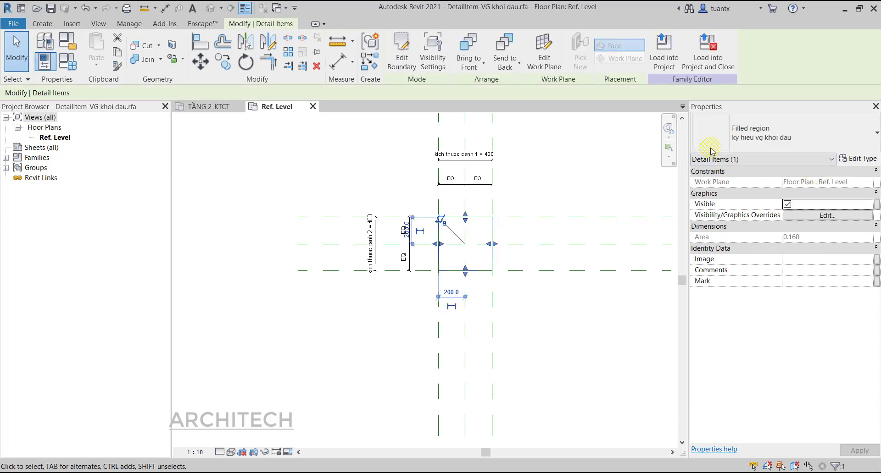
pyautogui.click(606, 144)
# Assign cross hatch 1mm as the ky hieu vg khoi dau type's foreground fill pattern.
pyautogui.click(861, 159)
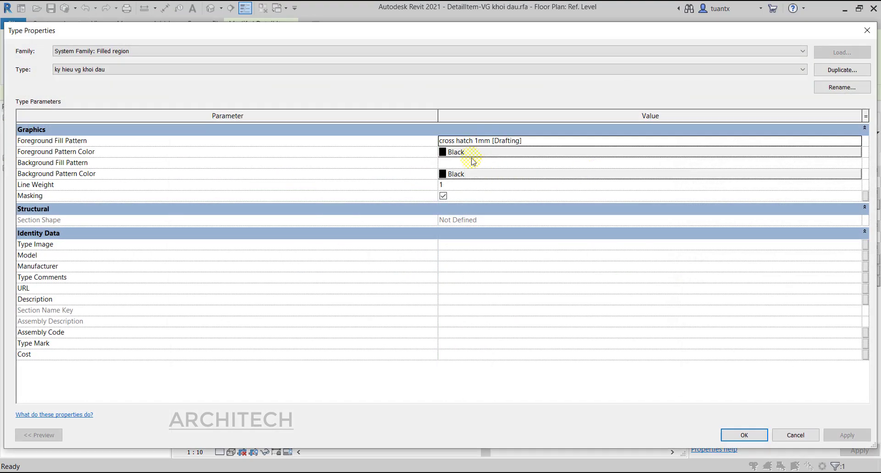
pyautogui.click(477, 141)
pyautogui.click(857, 140)
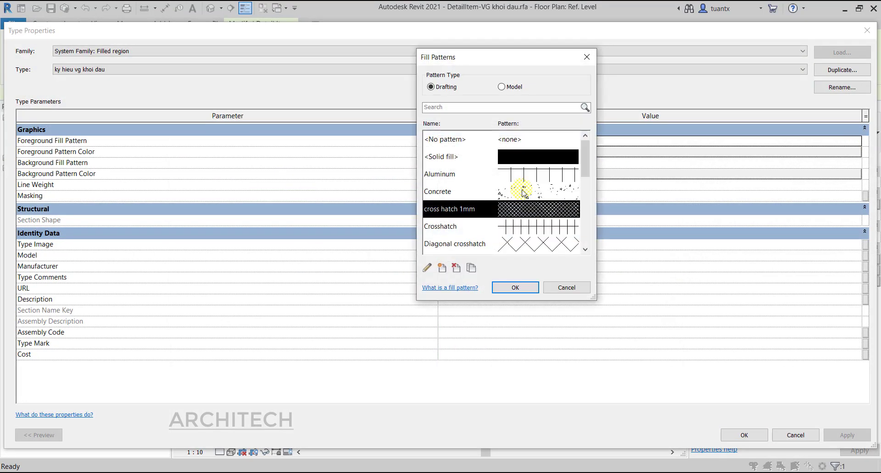
pyautogui.click(517, 290)
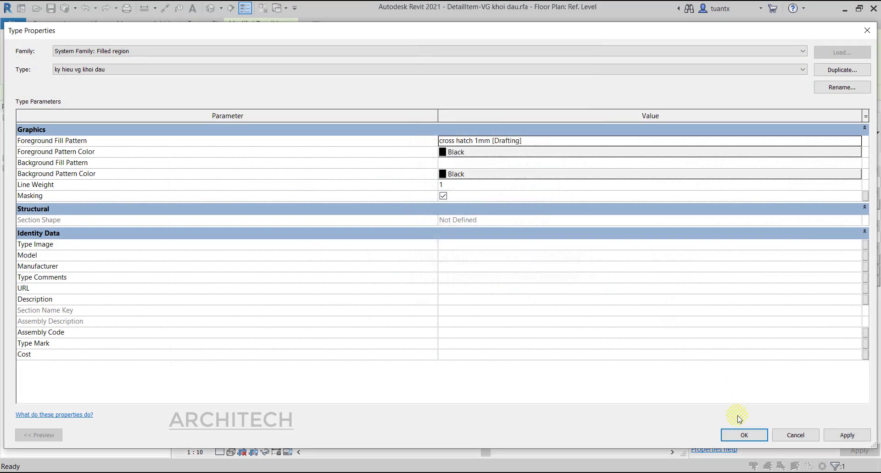
pyautogui.click(747, 437)
# Set the view's detail level to Fine and zoom in on the crosshatched square.
pyautogui.click(220, 452)
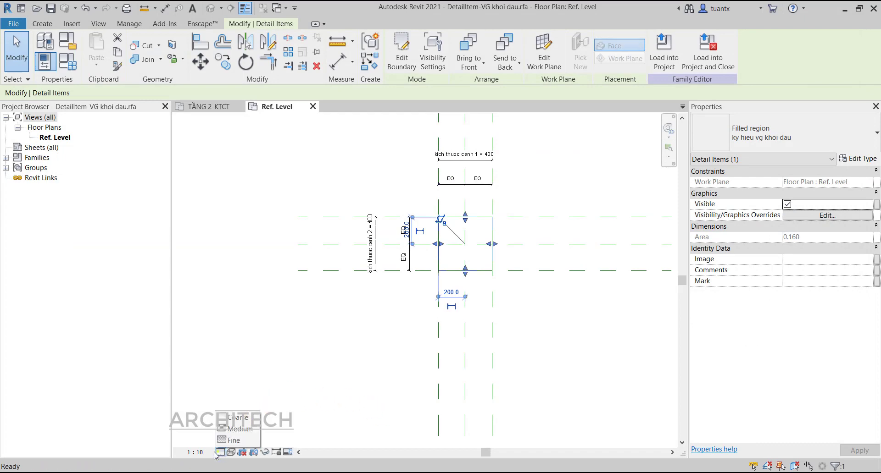
pyautogui.click(225, 440)
pyautogui.click(308, 384)
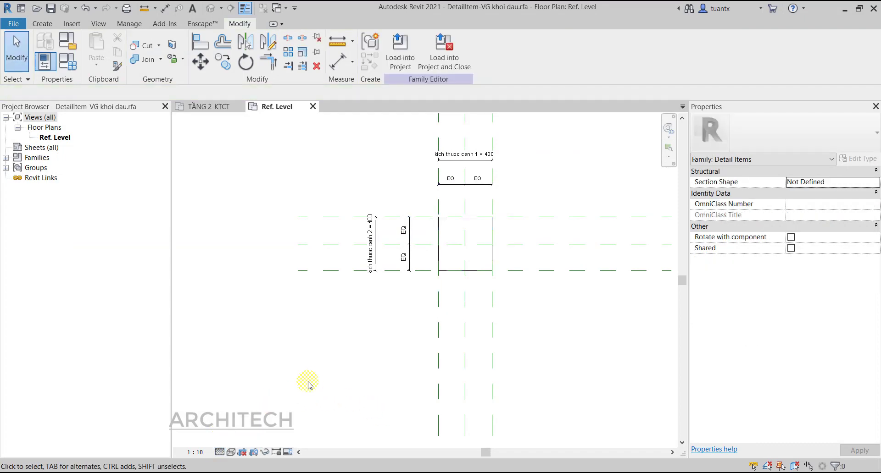
pyautogui.scroll(2, 464, 215)
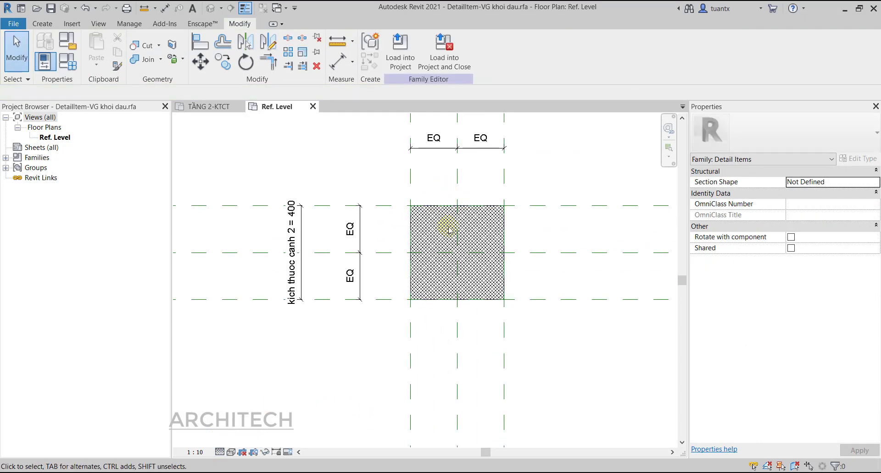
pyautogui.scroll(1, 403, 220)
pyautogui.click(402, 219)
pyautogui.scroll(-1, 406, 220)
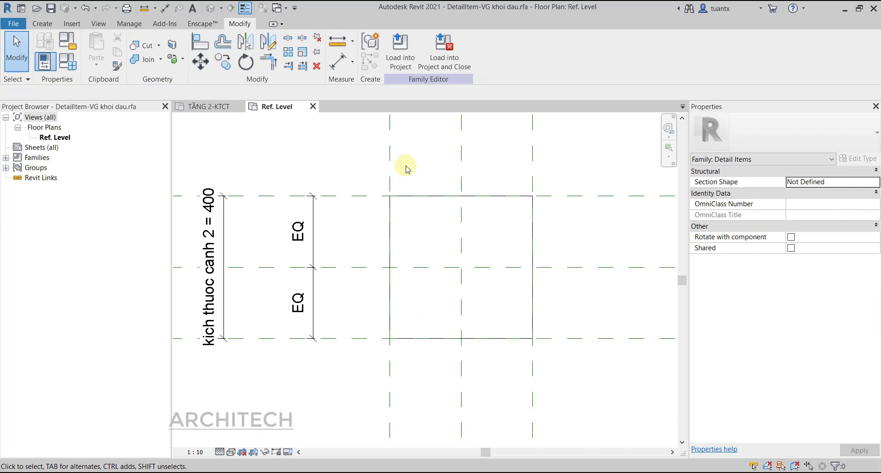
pyautogui.click(426, 121)
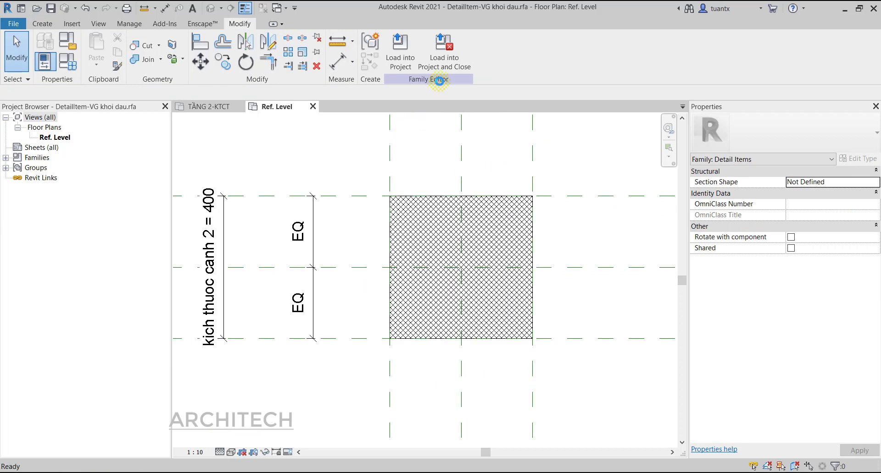
# Load DetailItem-VG khoi dau into the project and place one instance beside the PHÒNG NGỦ 2 door.
pyautogui.click(459, 61)
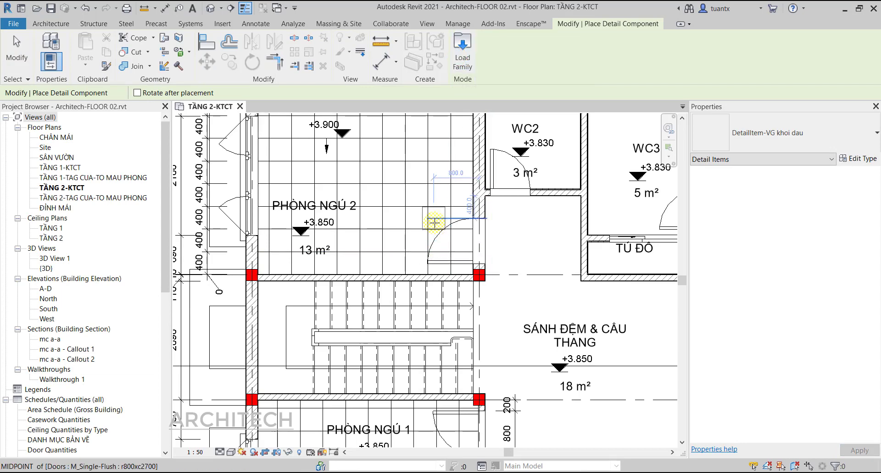
pyautogui.scroll(3, 431, 222)
pyautogui.moveTo(465, 270); pyautogui.dragTo(436, 222, button='middle')
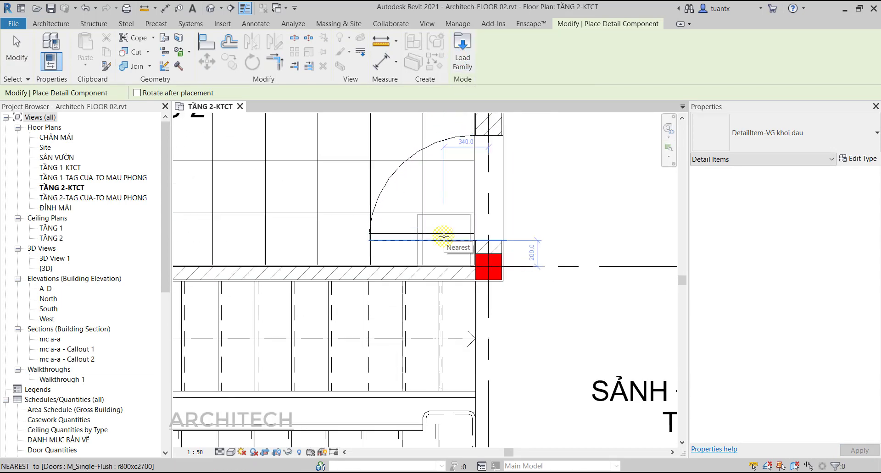
pyautogui.scroll(1, 443, 236)
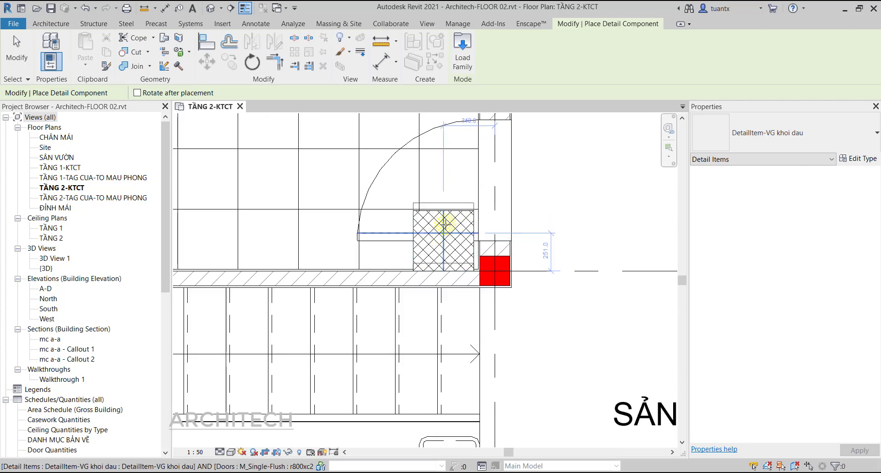
pyautogui.click(444, 225)
pyautogui.press('Escape')
pyautogui.press('Escape')
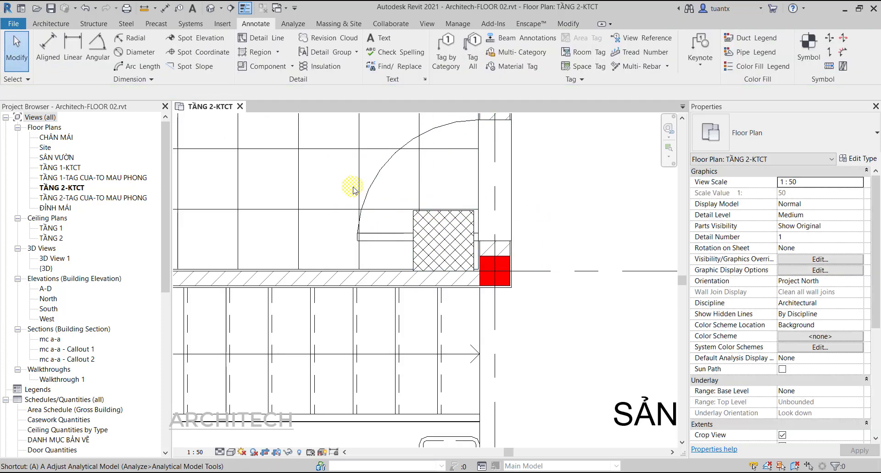
# With Align (AL), line up the hatched item's top edge and side with the horizontal reference line.
pyautogui.press('a')
pyautogui.press('l')
pyautogui.scroll(2, 449, 207)
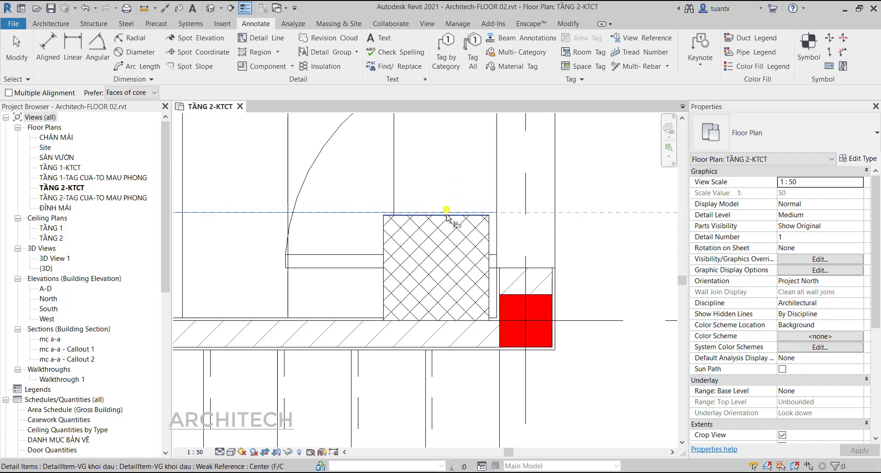
pyautogui.click(446, 215)
pyautogui.click(393, 190)
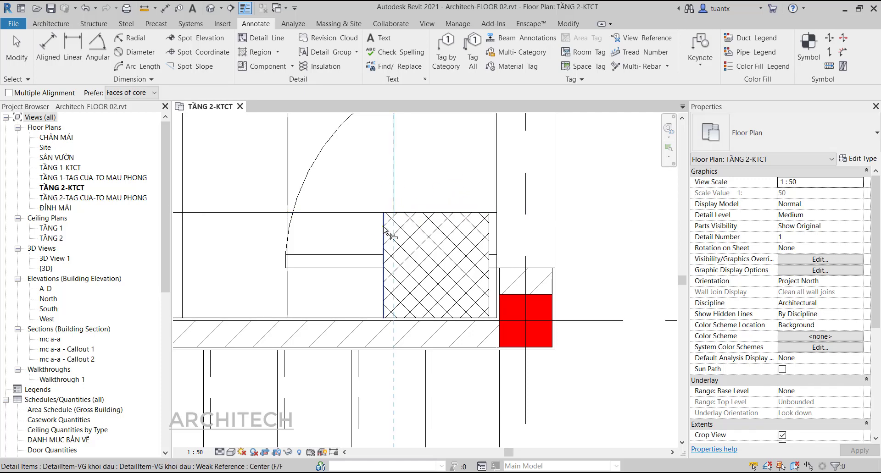
pyautogui.click(385, 232)
pyautogui.scroll(-2, 397, 202)
# Align the hatched item flush against the wall face at the door corner.
pyautogui.moveTo(397, 202); pyautogui.dragTo(403, 196, button='middle')
pyautogui.scroll(4, 403, 197)
pyautogui.scroll(-2, 381, 218)
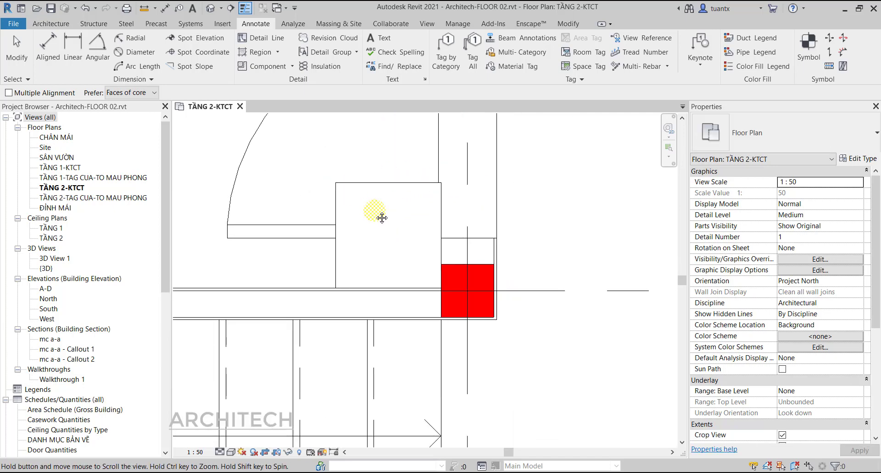
pyautogui.scroll(-2, 383, 226)
pyautogui.moveTo(407, 270); pyautogui.dragTo(451, 242, button='middle')
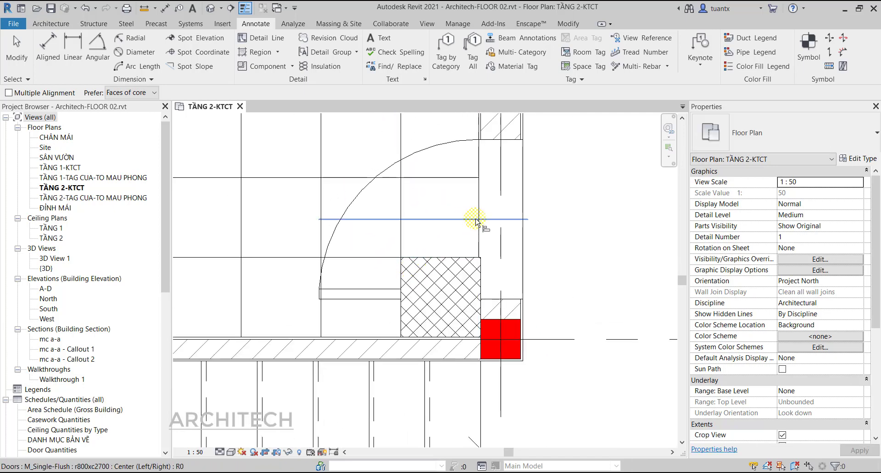
pyautogui.click(478, 151)
pyautogui.click(481, 265)
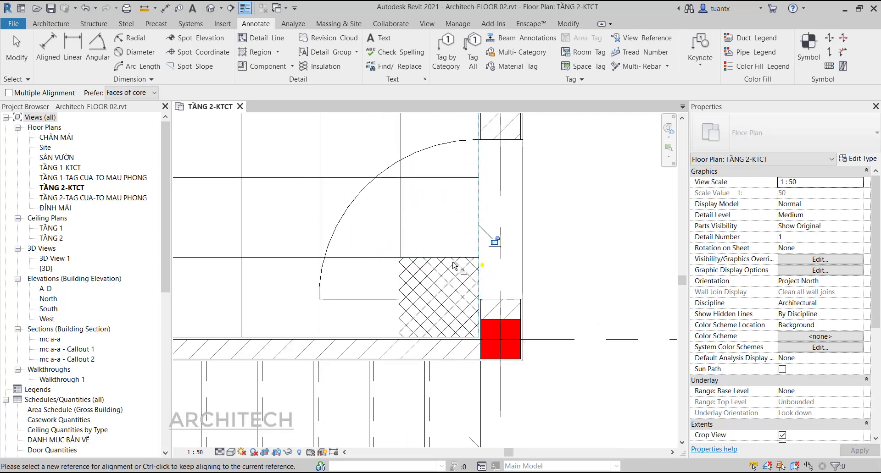
pyautogui.click(398, 259)
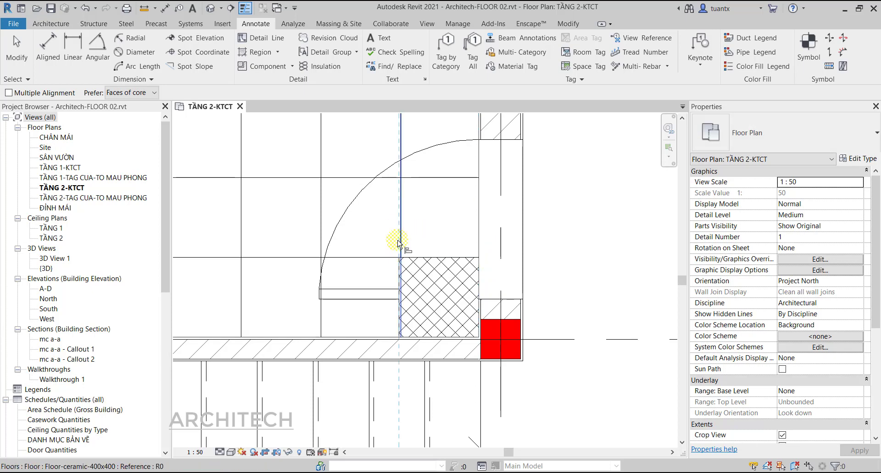
pyautogui.scroll(-2, 397, 242)
pyautogui.scroll(-1, 437, 280)
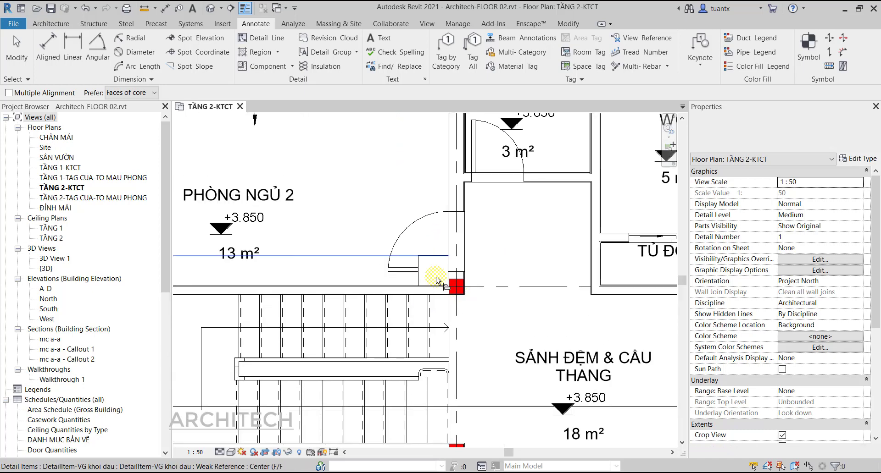
pyautogui.scroll(-2, 437, 280)
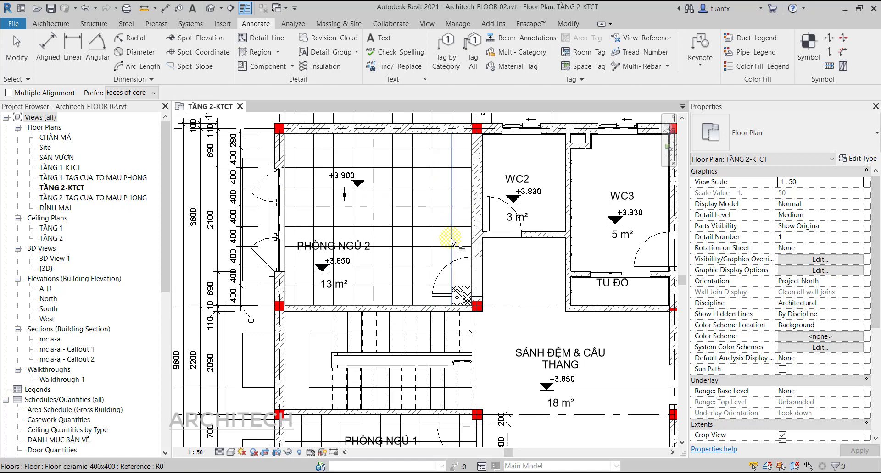
pyautogui.click(16, 49)
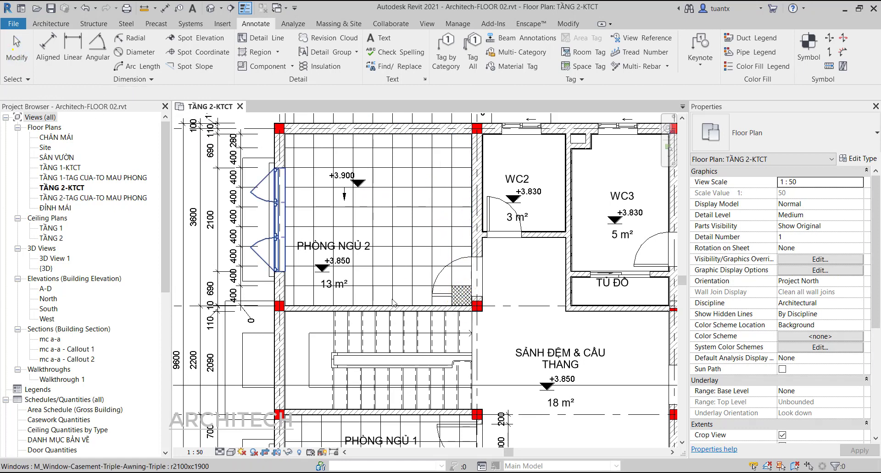
pyautogui.scroll(3, 466, 297)
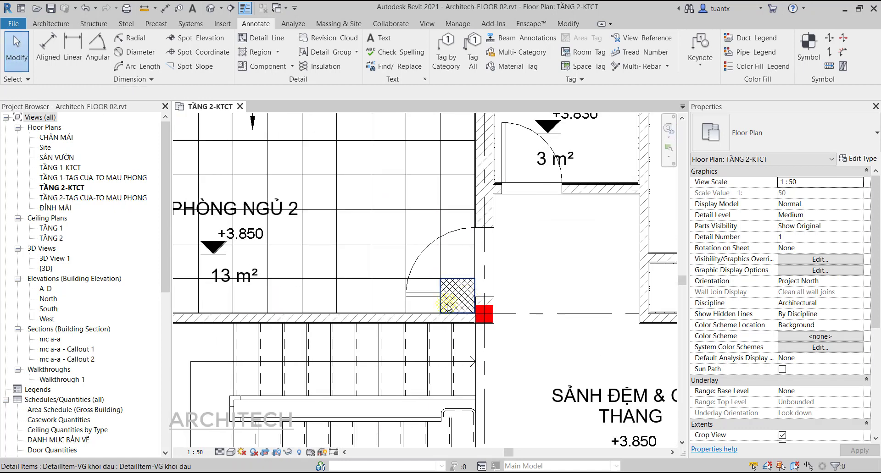
pyautogui.click(195, 452)
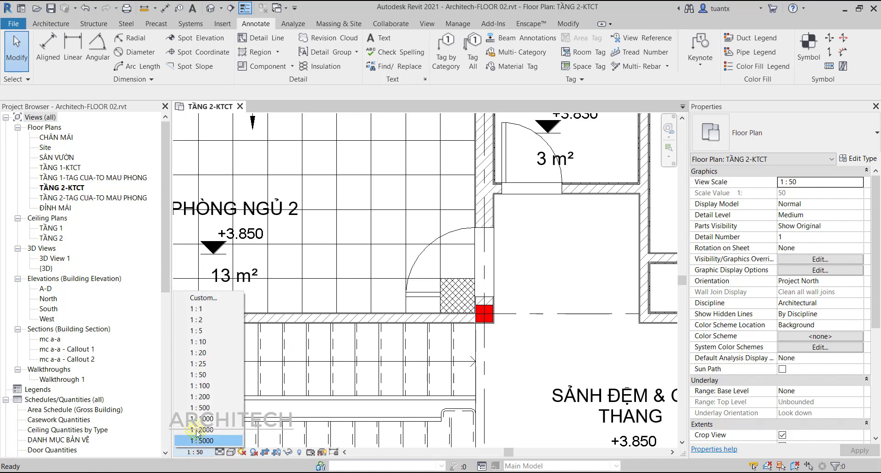
pyautogui.click(204, 384)
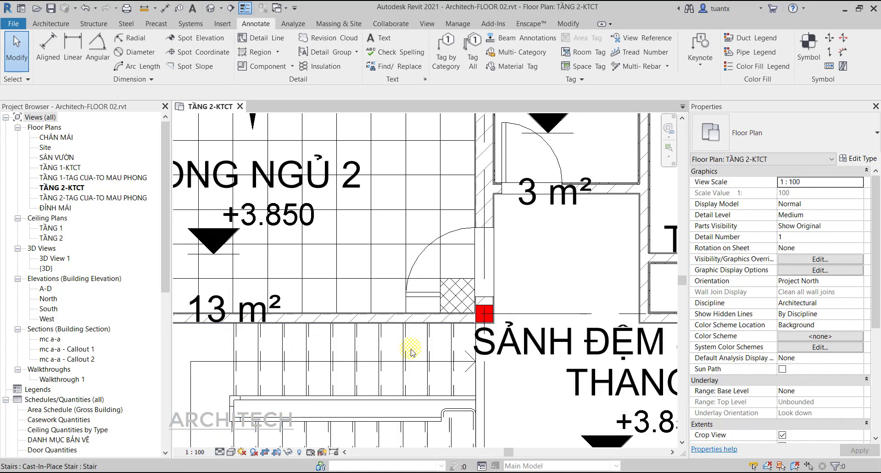
pyautogui.scroll(-3, 413, 349)
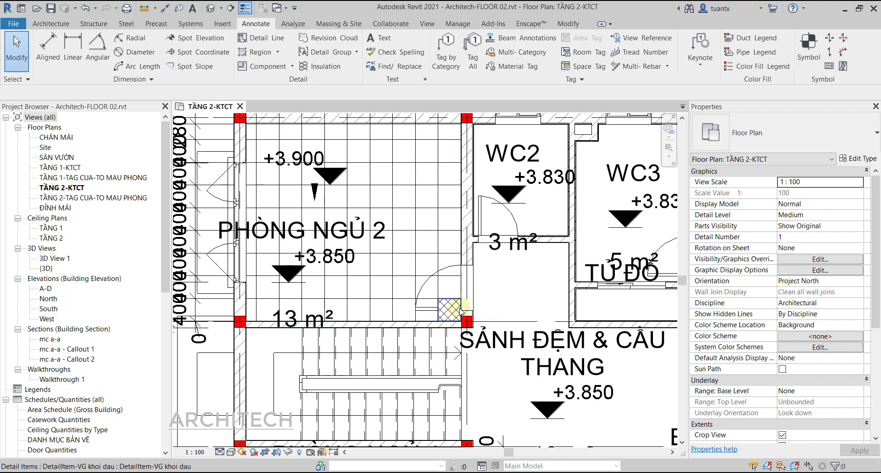
pyautogui.click(190, 453)
pyautogui.click(203, 372)
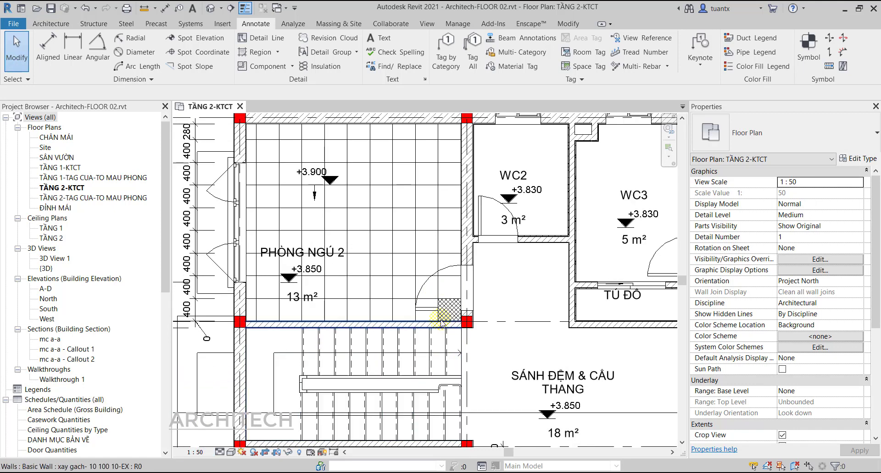
pyautogui.scroll(1, 402, 263)
pyautogui.scroll(3, 401, 262)
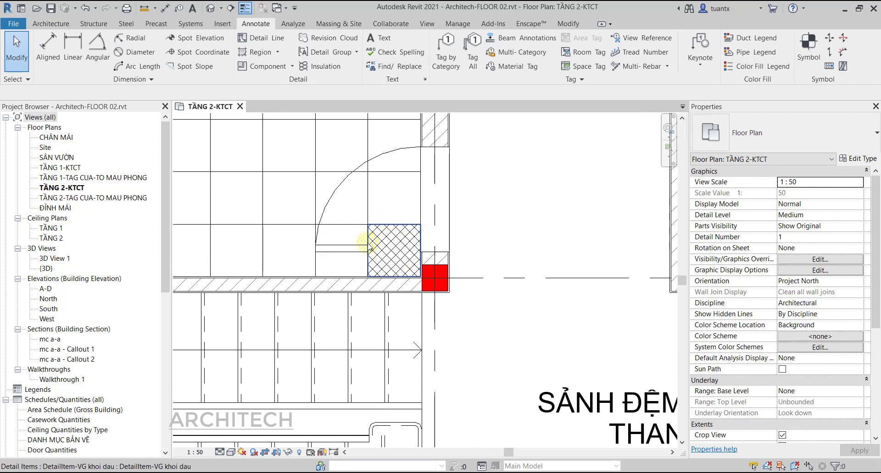
pyautogui.scroll(-1, 364, 242)
pyautogui.scroll(-1, 301, 220)
pyautogui.scroll(-2, 376, 287)
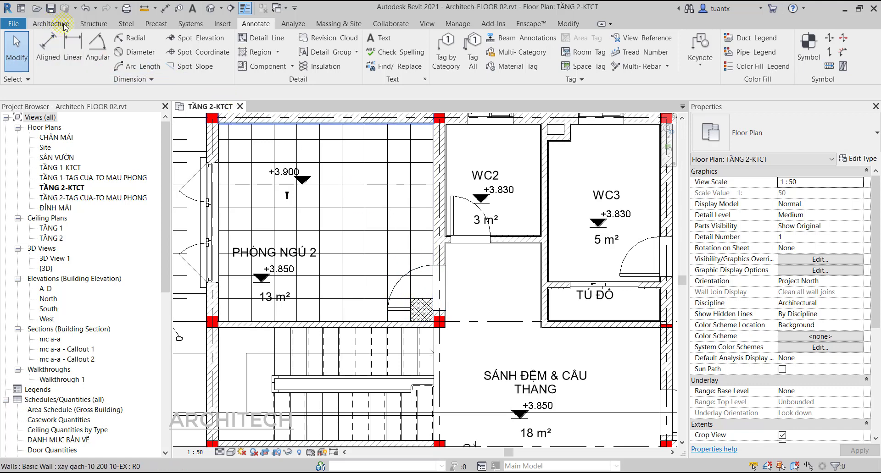
pyautogui.click(260, 44)
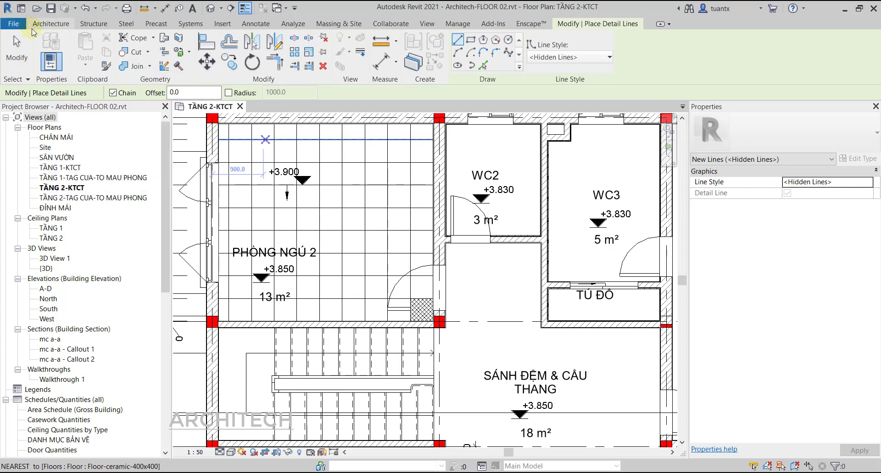
# Create a new family from the English > Annotations > Metric Generic Annotation.rft template.
pyautogui.click(17, 48)
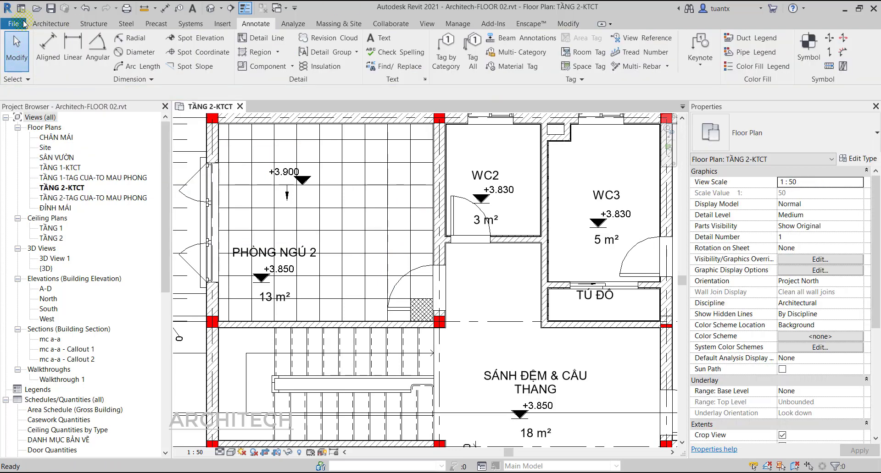
pyautogui.click(14, 24)
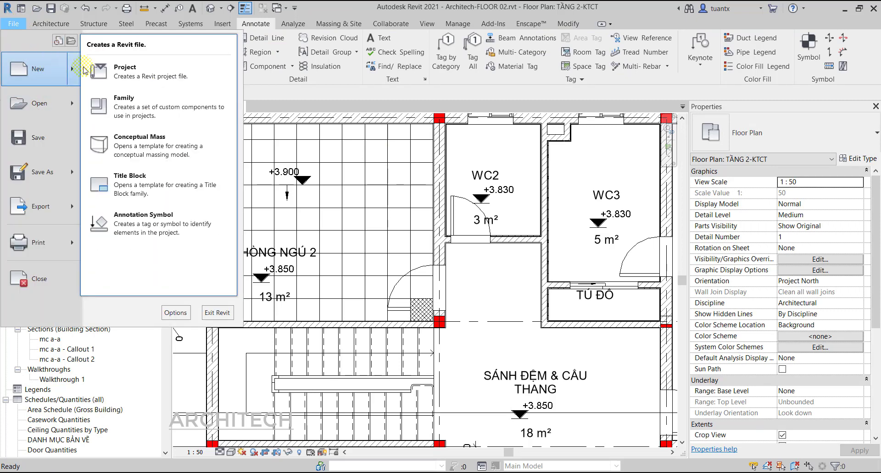
pyautogui.click(140, 108)
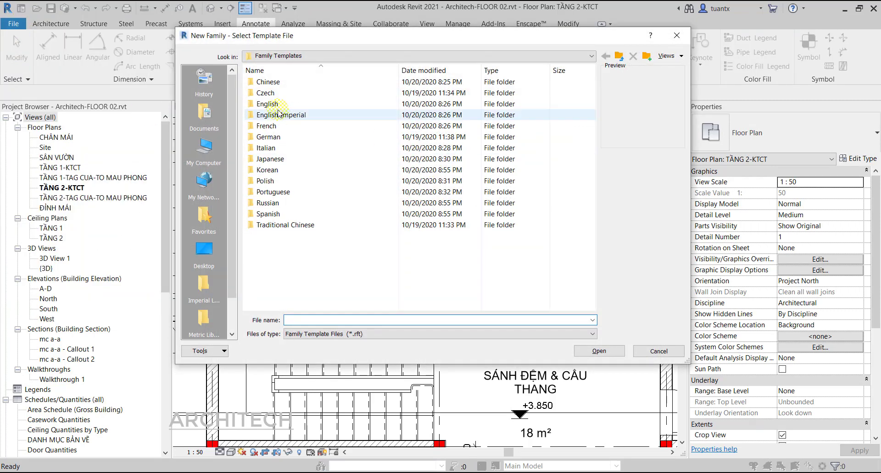
pyautogui.doubleClick(262, 105)
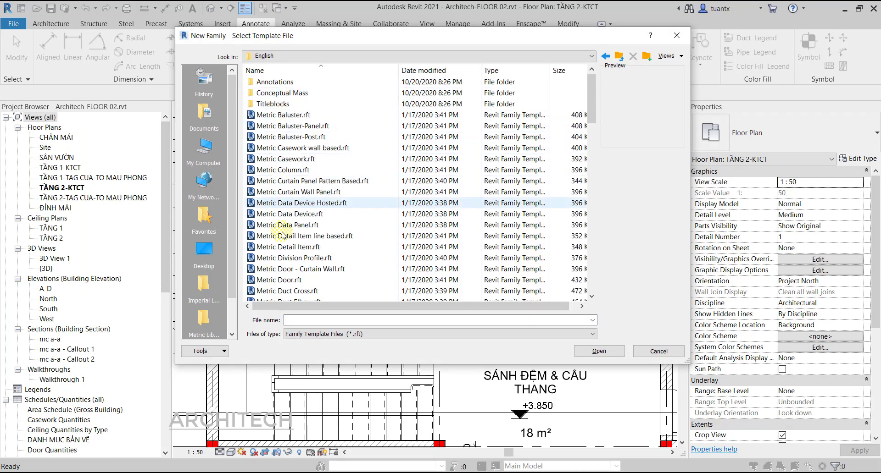
pyautogui.click(271, 105)
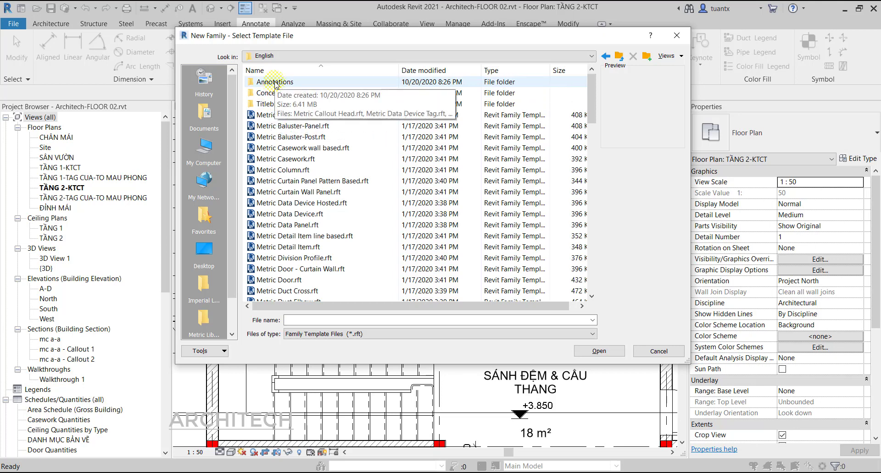
pyautogui.doubleClick(275, 83)
pyautogui.click(281, 170)
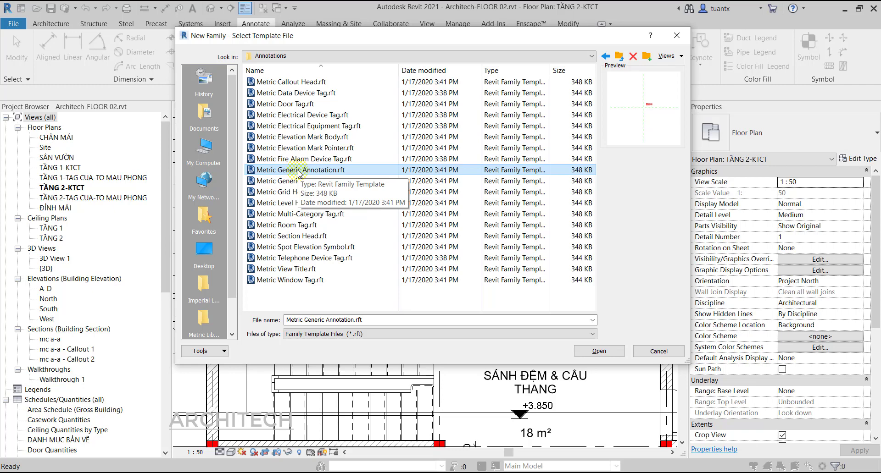
pyautogui.doubleClick(299, 170)
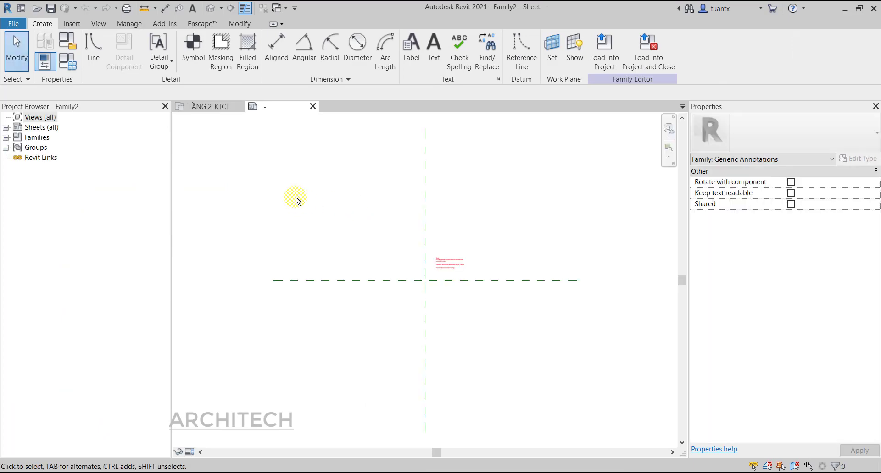
# Save the family to the Desktop as 'Generic Annotation- mui ten chi huong.rfa'.
pyautogui.hotkey('ctrl', 's')
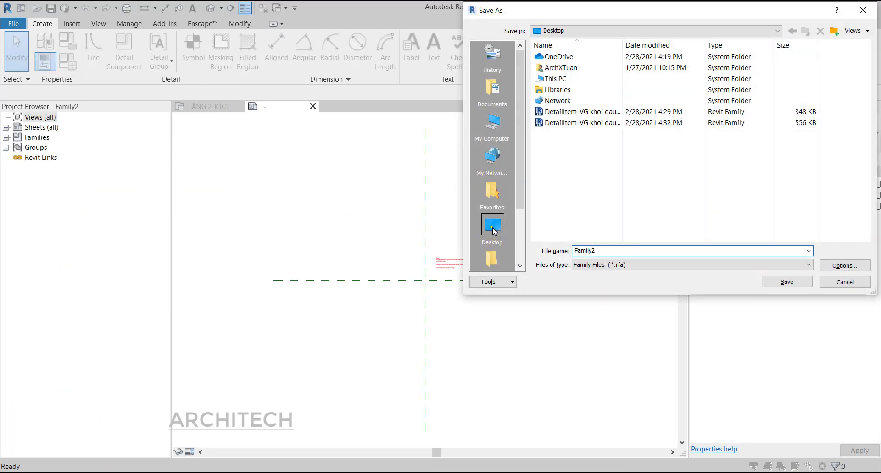
pyautogui.click(623, 246)
pyautogui.doubleClick(615, 252)
pyautogui.write('Generic Annotation- mui ten chi huong')
pyautogui.click(828, 270)
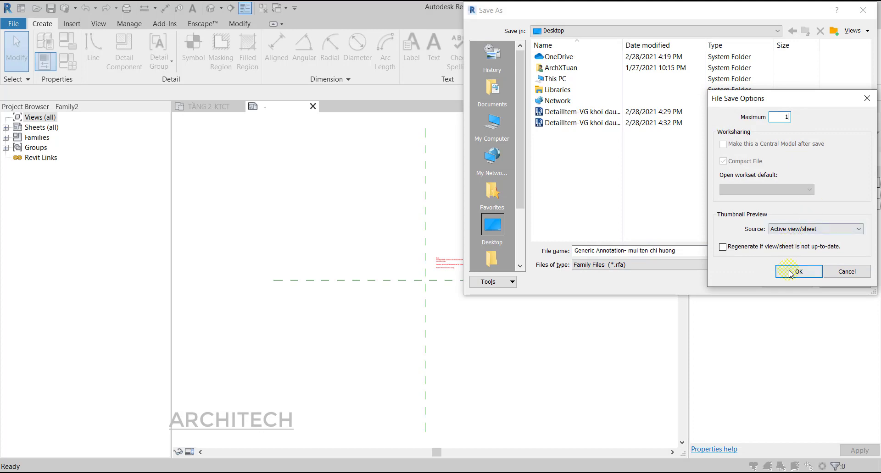
pyautogui.click(790, 273)
pyautogui.click(781, 282)
pyautogui.click(470, 257)
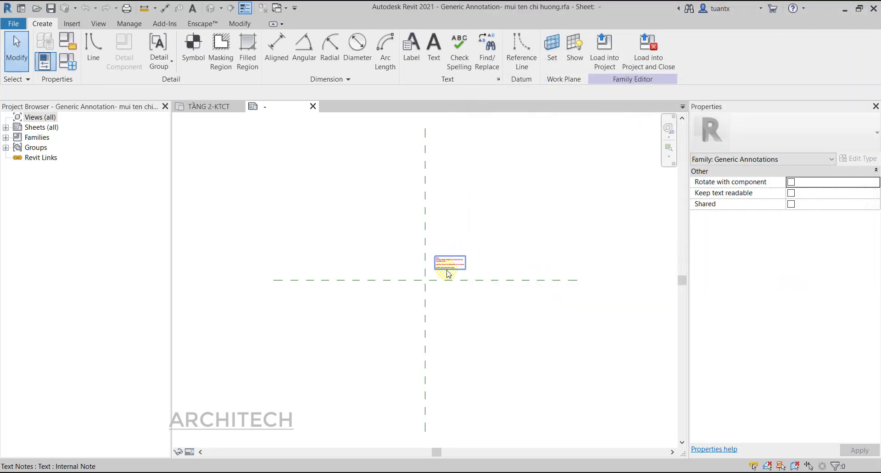
# Remove the placeholder note and draw a circle centred on the reference-plane intersection.
pyautogui.click(444, 273)
pyautogui.moveTo(444, 273); pyautogui.dragTo(428, 171, button='middle')
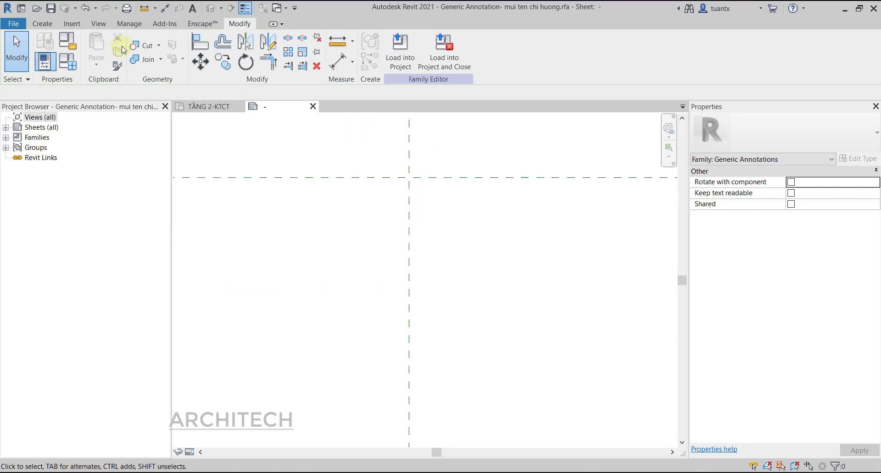
pyautogui.click(53, 24)
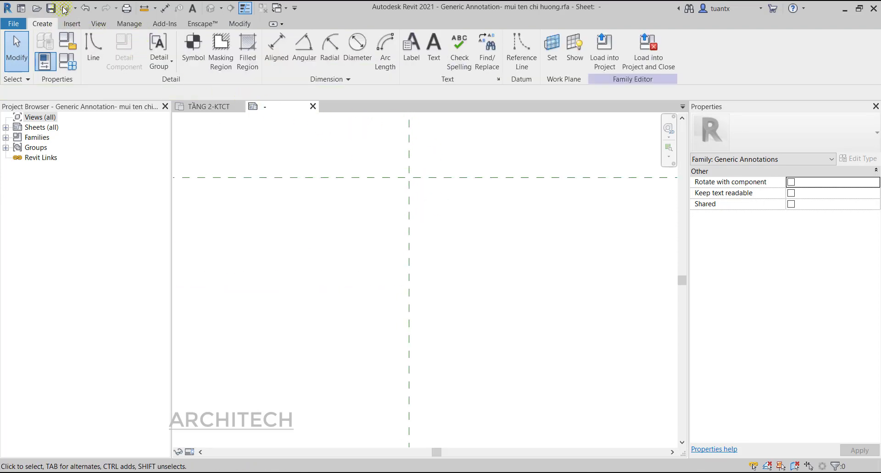
pyautogui.click(94, 49)
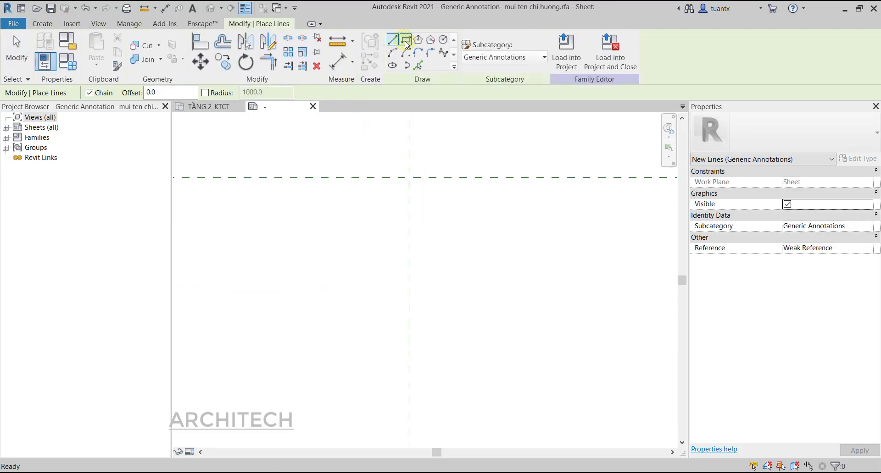
pyautogui.click(443, 41)
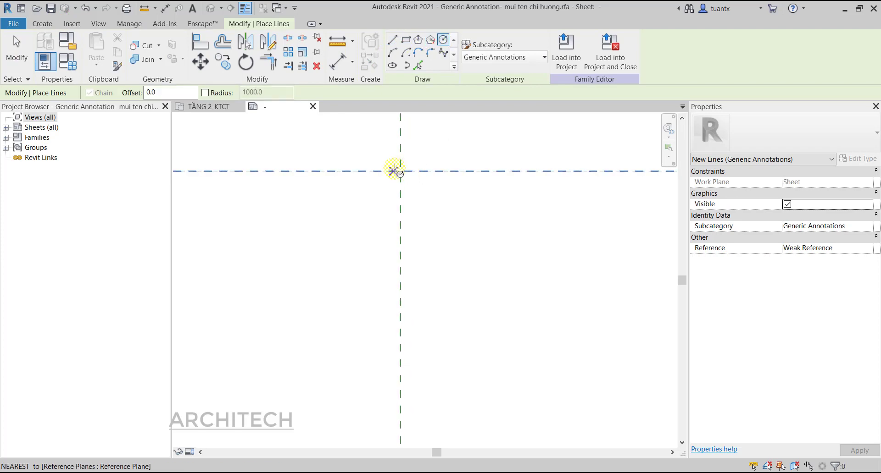
pyautogui.moveTo(393, 171); pyautogui.dragTo(395, 203, button='middle')
pyautogui.click(396, 213)
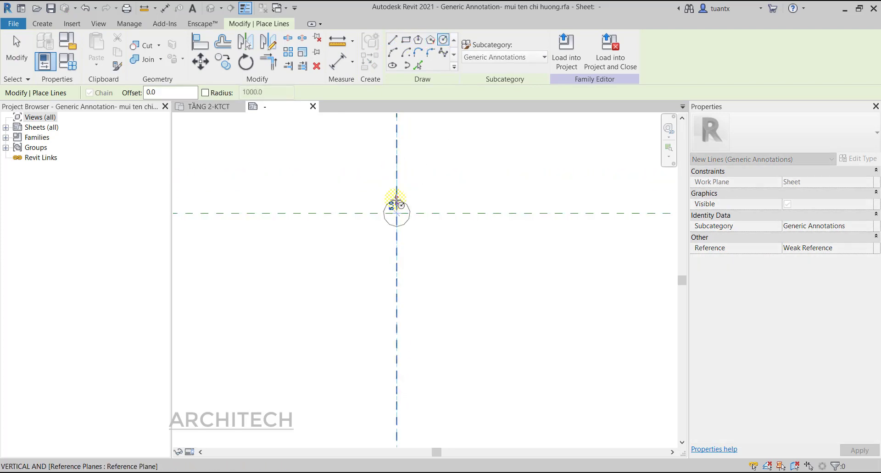
pyautogui.press('Return')
pyautogui.press('Escape')
pyautogui.press('Escape')
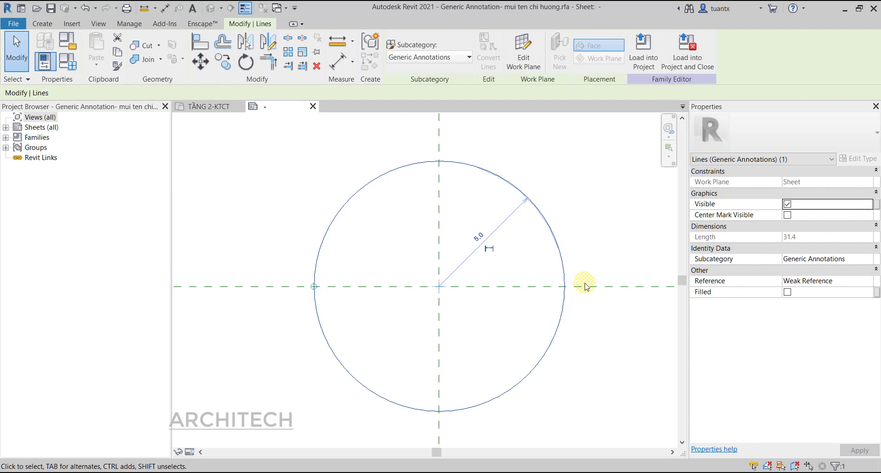
# Change the circle's radius from 5.0 to 1.5.
pyautogui.scroll(-1, 589, 238)
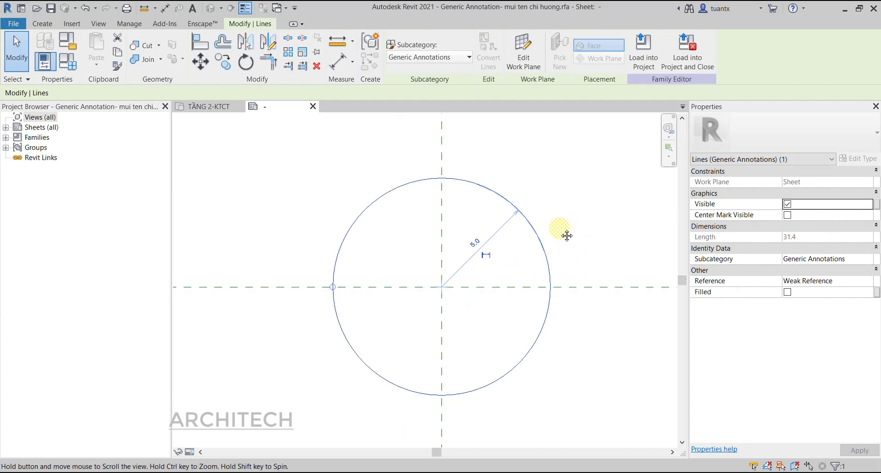
pyautogui.moveTo(596, 220); pyautogui.dragTo(540, 242, button='middle')
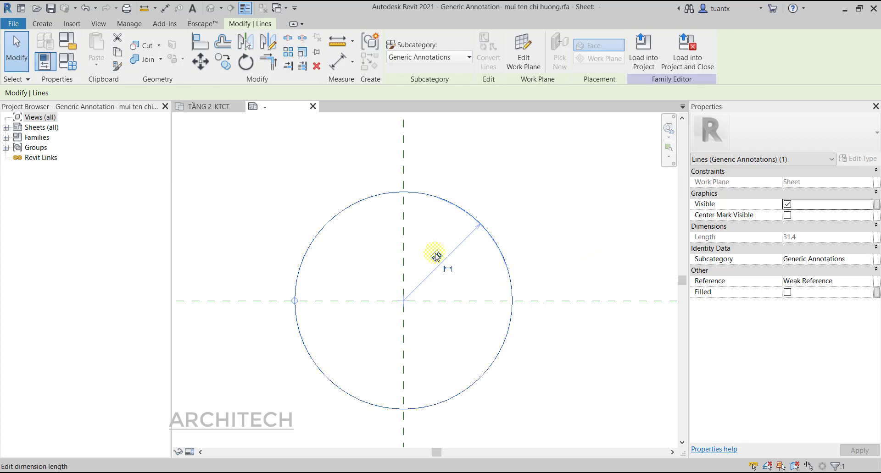
pyautogui.click(433, 256)
pyautogui.write('1.5')
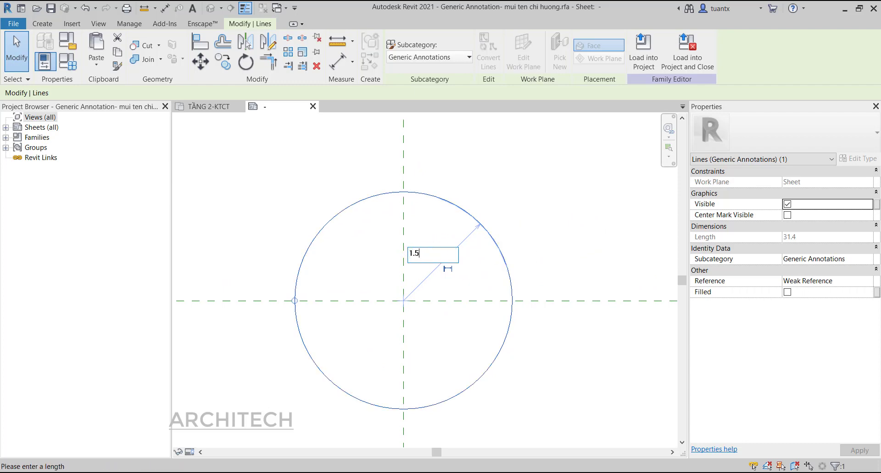
pyautogui.press('Return')
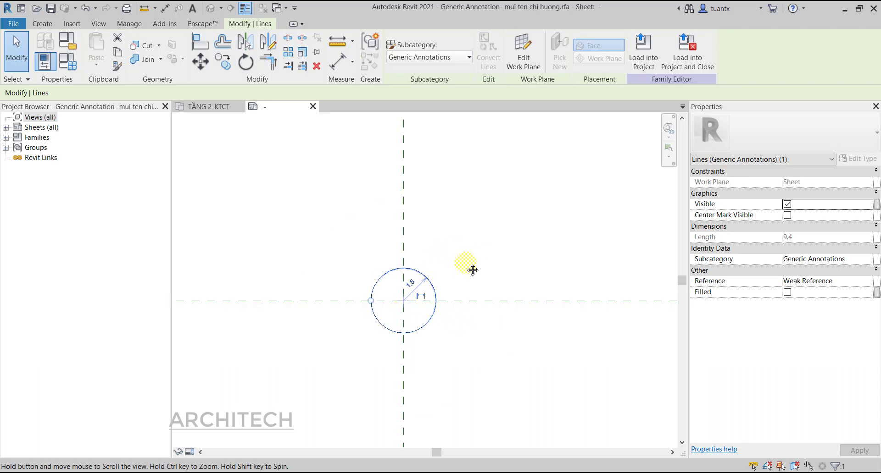
pyautogui.moveTo(457, 256); pyautogui.dragTo(473, 289, button='middle')
pyautogui.scroll(-1, 472, 286)
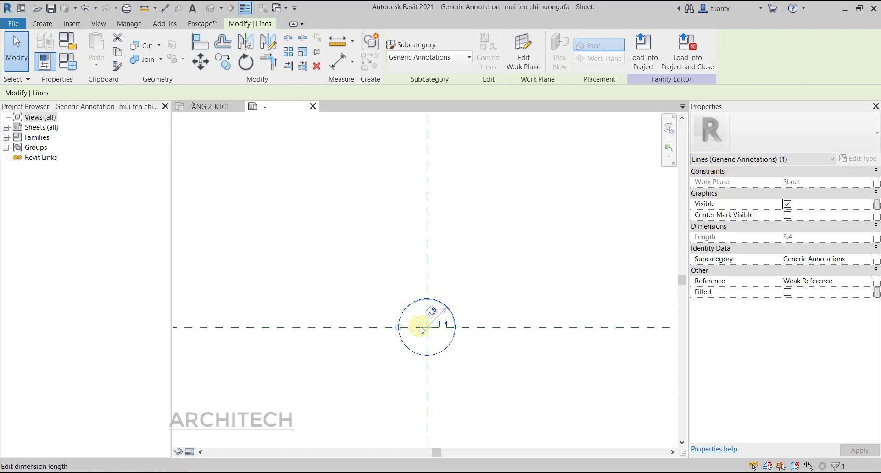
# Start a filled region sketch and review its type's foreground fill pattern.
pyautogui.click(34, 26)
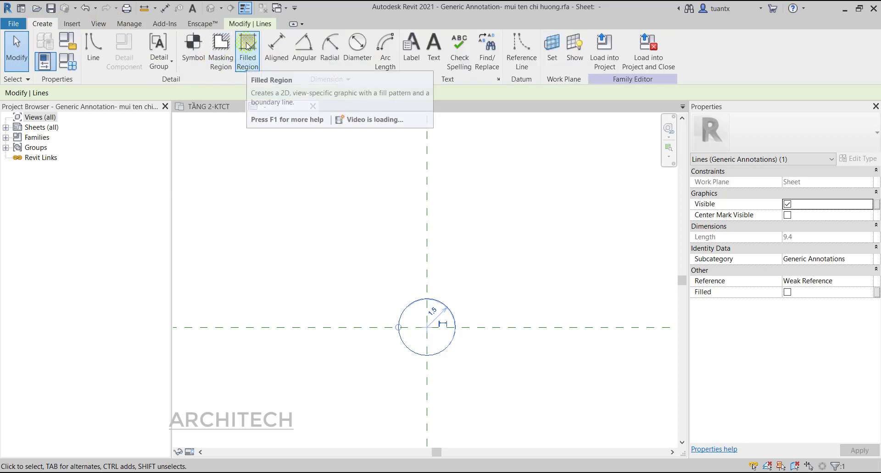
pyautogui.click(248, 63)
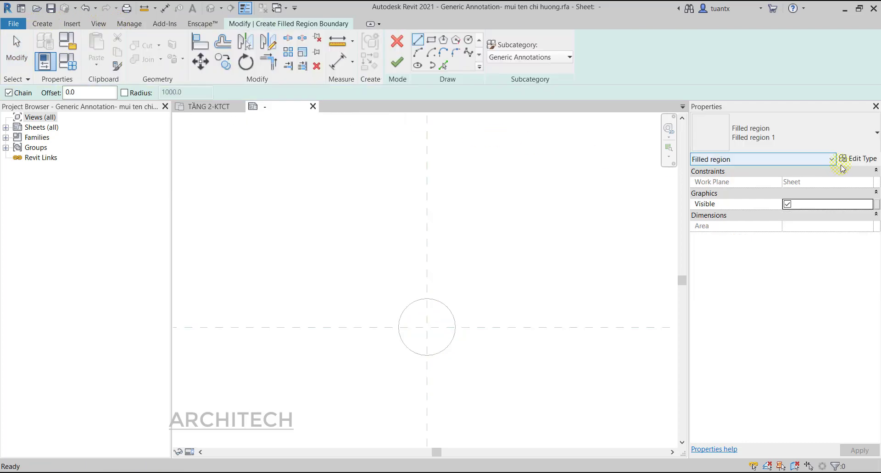
pyautogui.click(862, 159)
pyautogui.click(467, 146)
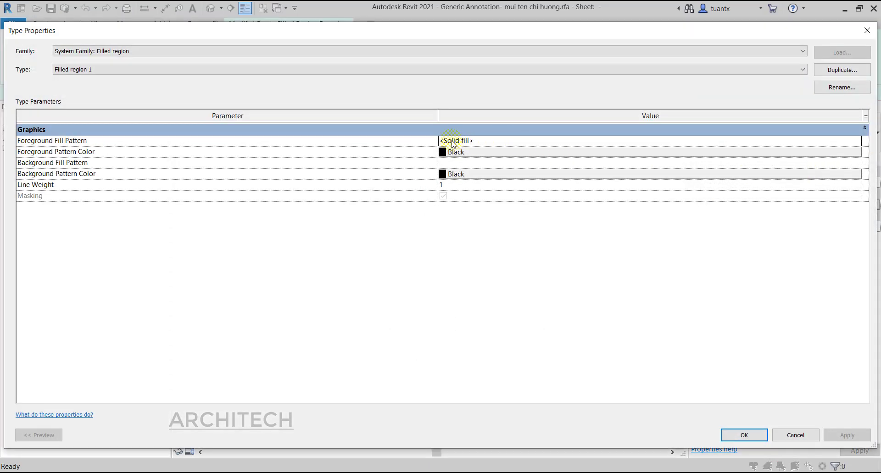
pyautogui.click(754, 436)
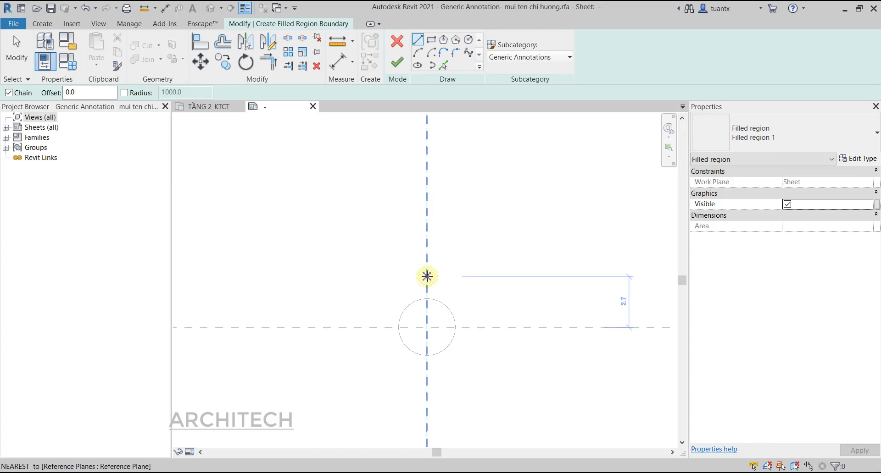
# Try short boundary lines above the circle, dismissing the element-too-small errors.
pyautogui.click(427, 277)
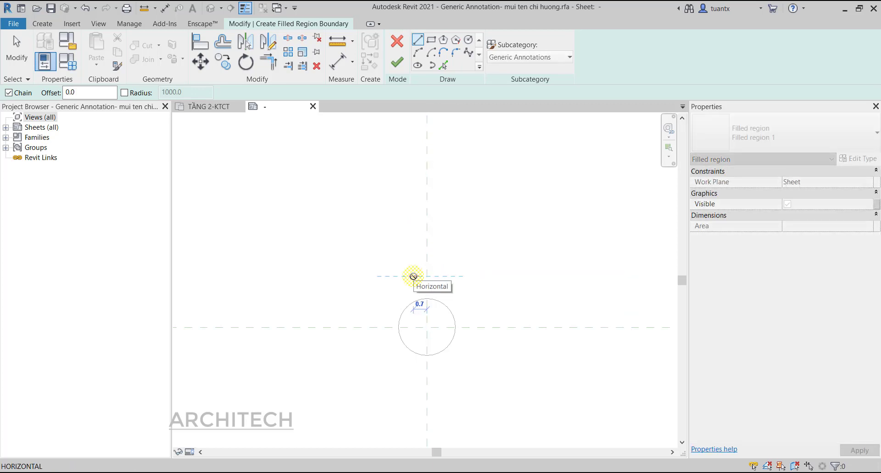
pyautogui.click(413, 277)
pyautogui.click(848, 458)
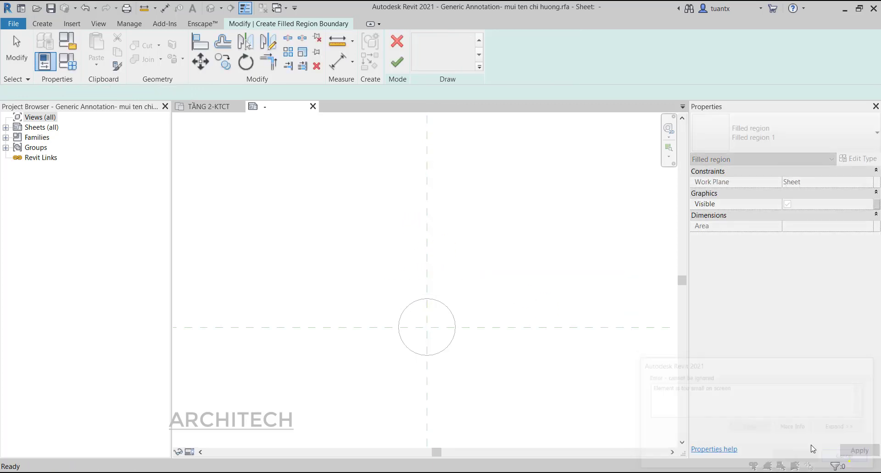
pyautogui.click(419, 42)
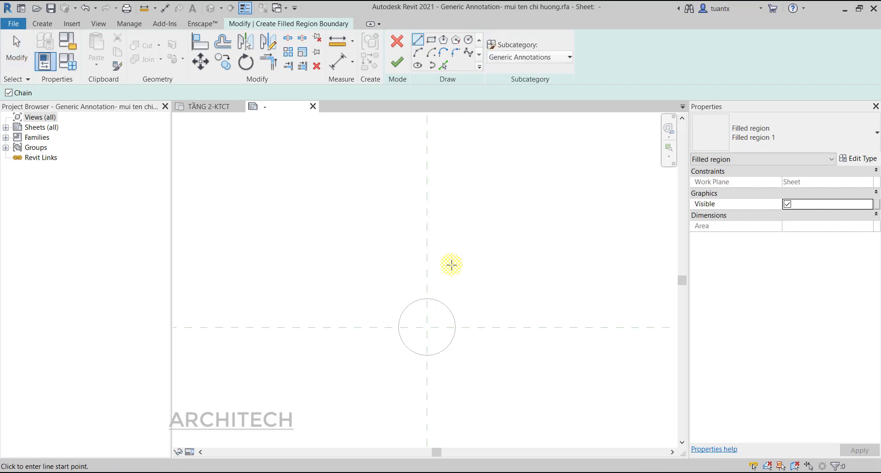
pyautogui.click(427, 285)
pyautogui.click(414, 285)
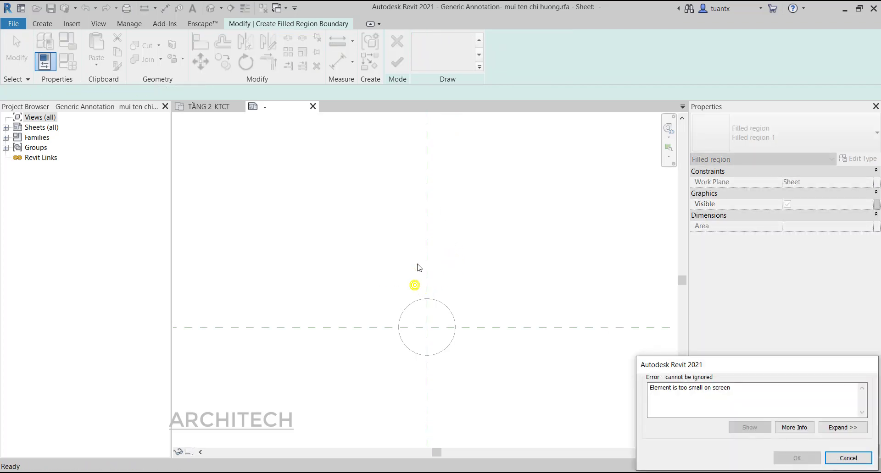
pyautogui.click(847, 459)
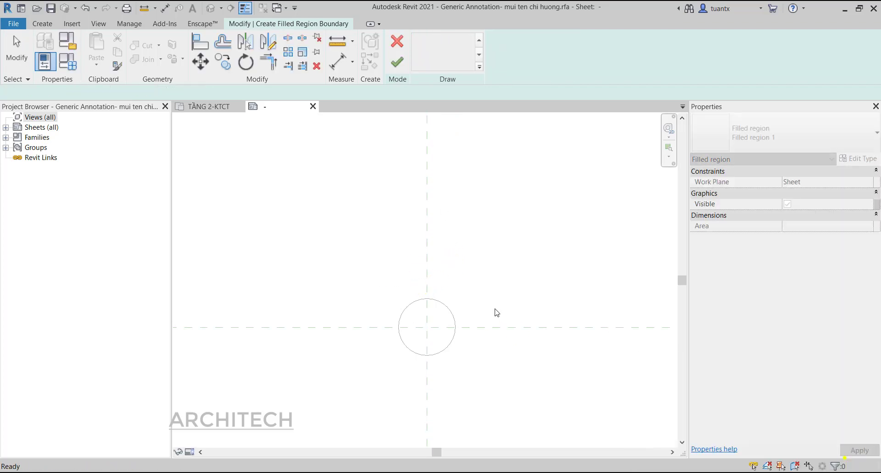
pyautogui.click(419, 41)
pyautogui.moveTo(395, 225); pyautogui.dragTo(390, 329, button='middle')
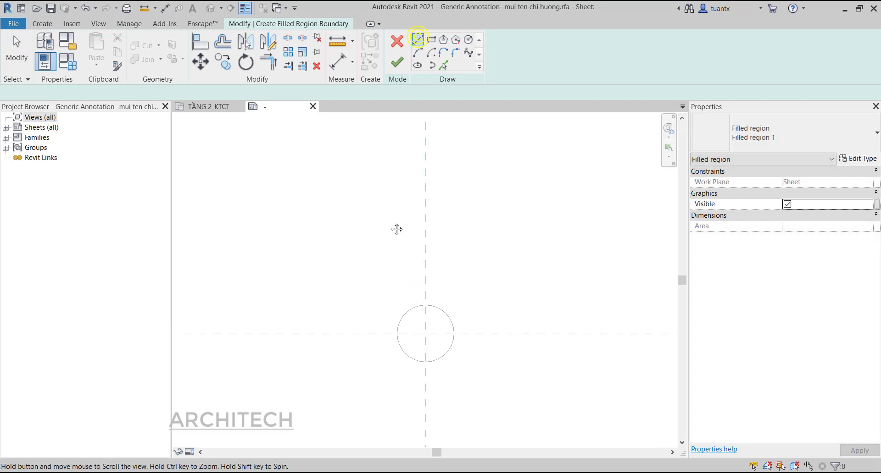
# Begin the arrow shaft outline, clearing another too-small error and a stray sketch line.
pyautogui.click(414, 377)
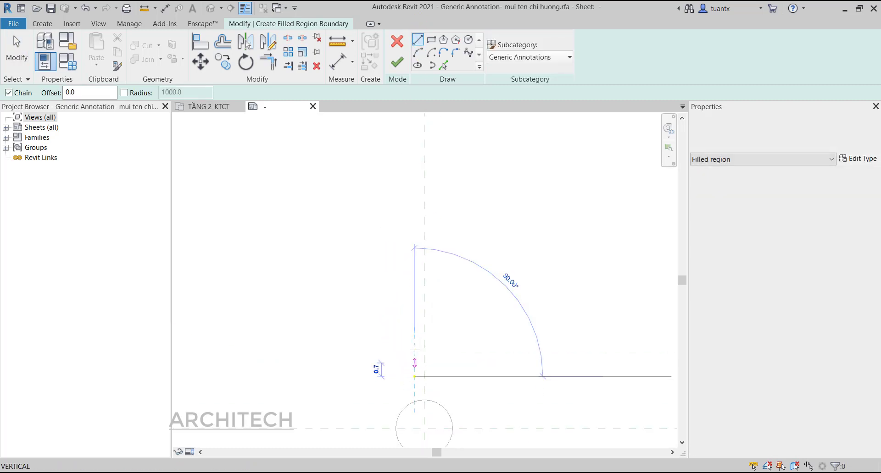
pyautogui.click(413, 318)
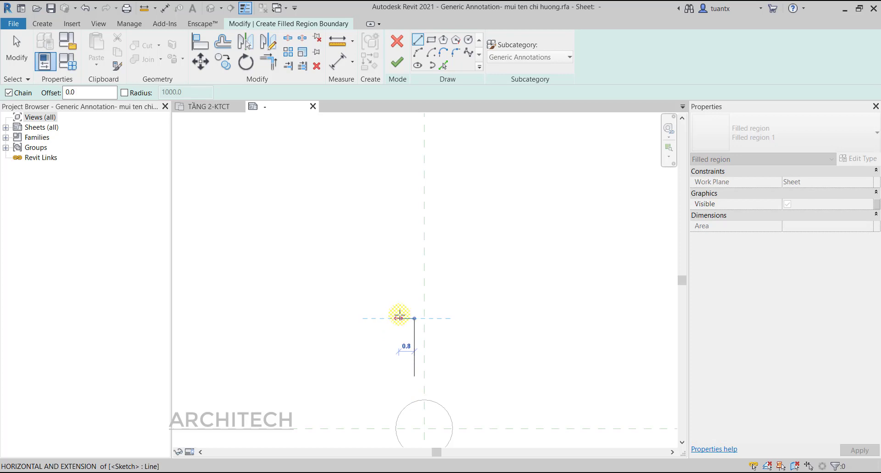
pyautogui.click(398, 318)
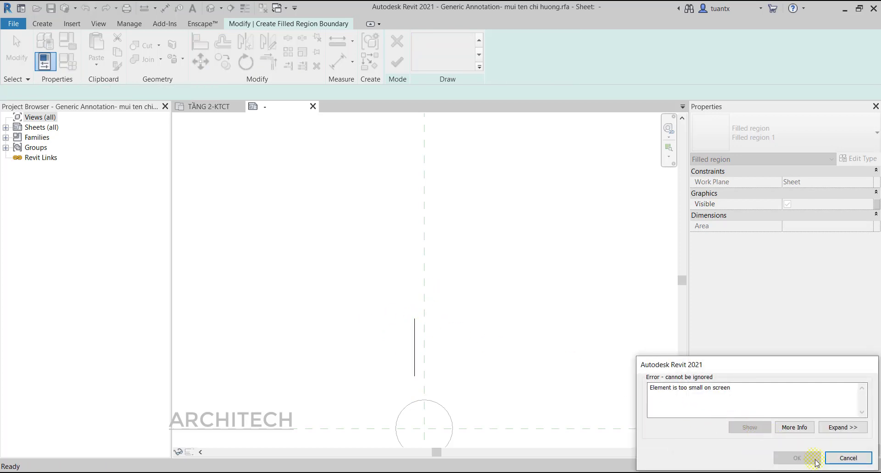
pyautogui.click(848, 458)
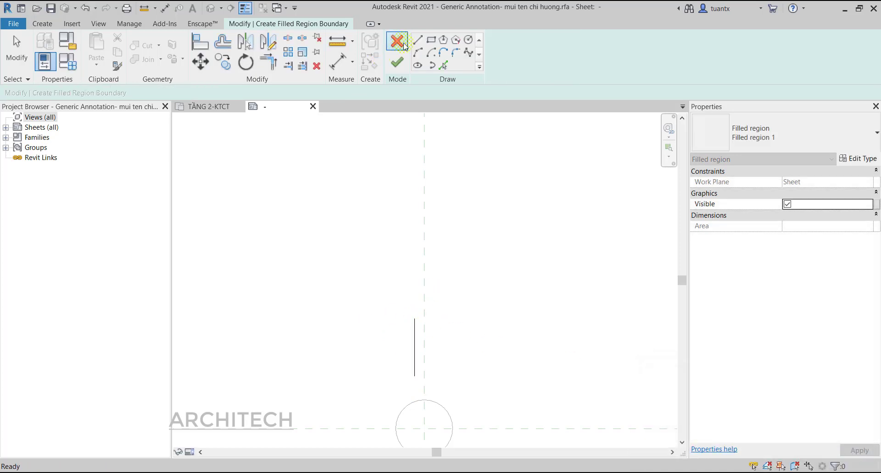
pyautogui.click(419, 40)
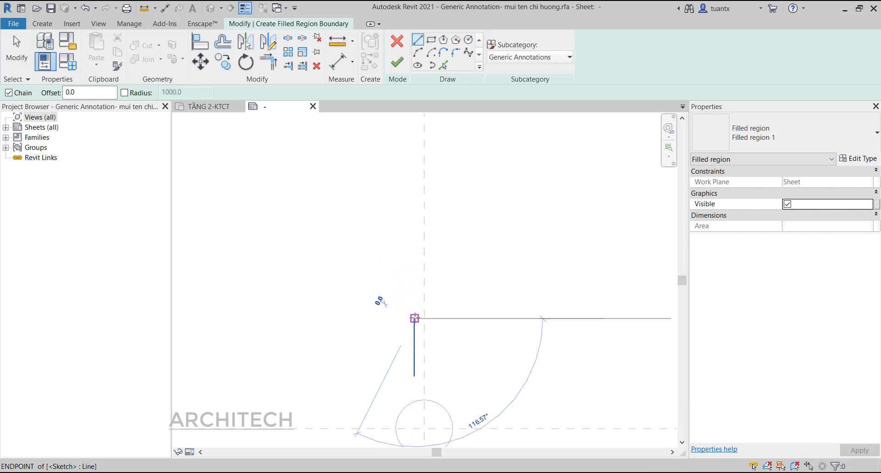
pyautogui.click(414, 318)
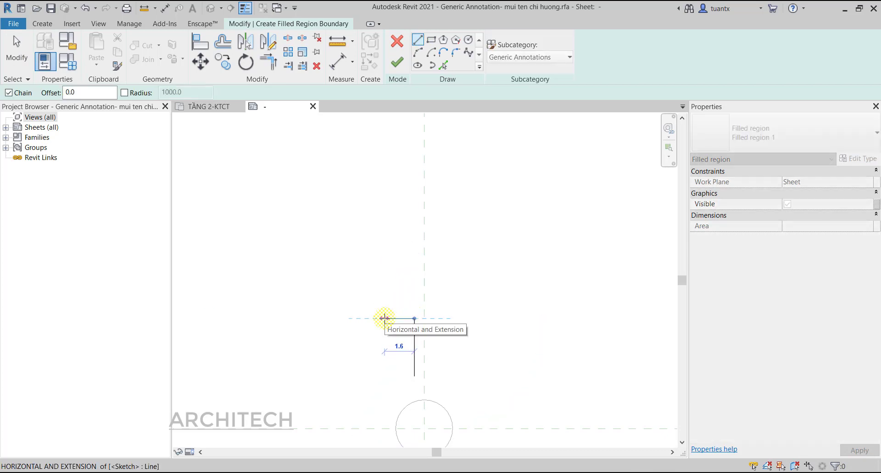
pyautogui.press('Escape')
pyautogui.moveTo(387, 319); pyautogui.dragTo(399, 269, button='middle')
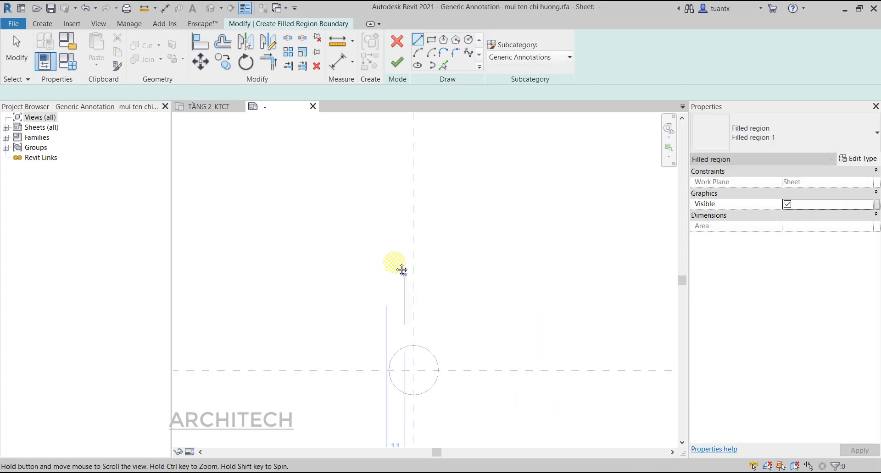
pyautogui.press('Escape')
pyautogui.moveTo(373, 235); pyautogui.dragTo(498, 326)
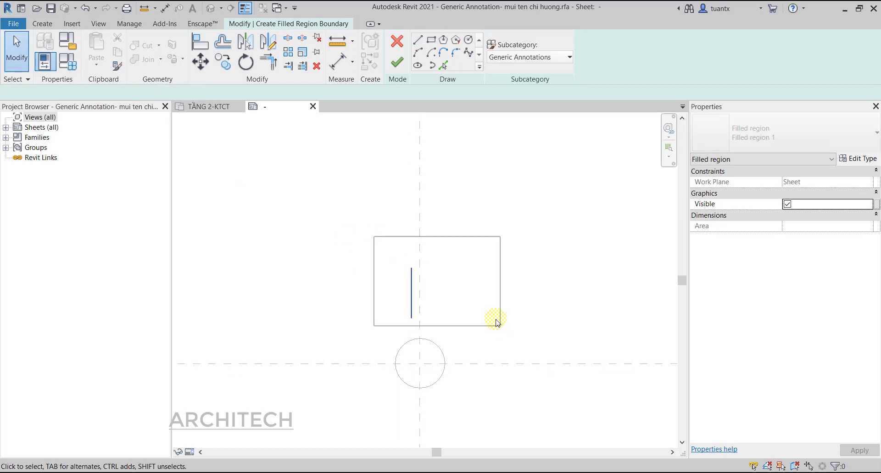
pyautogui.click(417, 56)
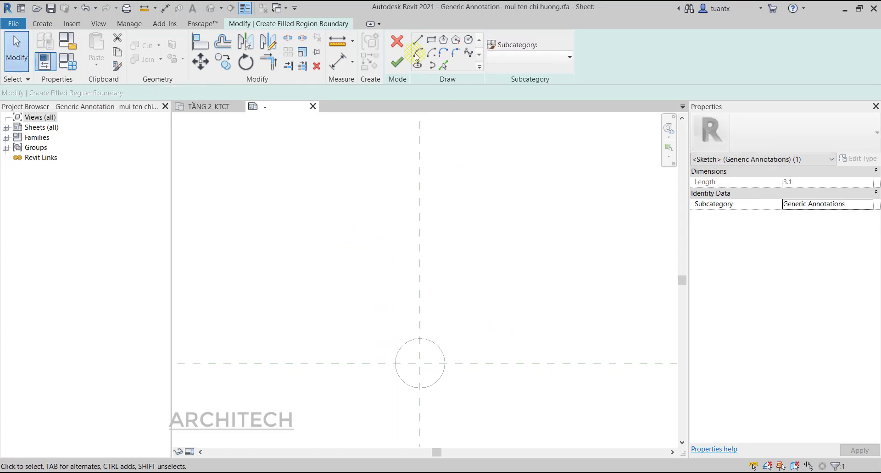
# Draw the half-arrow outline: shaft edges, shoulder and a 45° arrowhead edge ending on the axis.
pyautogui.click(415, 309)
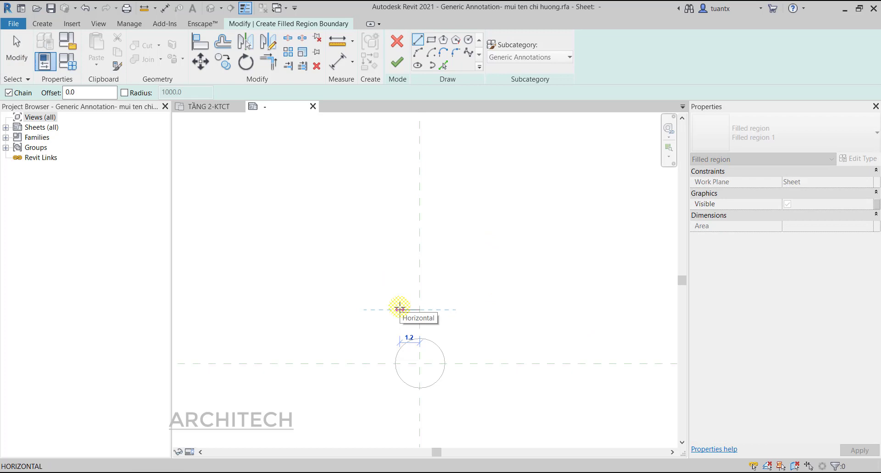
pyautogui.click(399, 245)
pyautogui.click(399, 225)
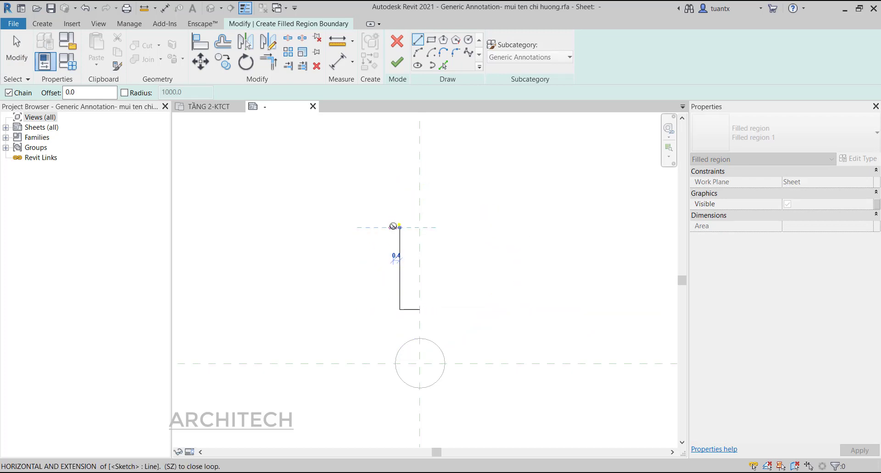
pyautogui.click(374, 227)
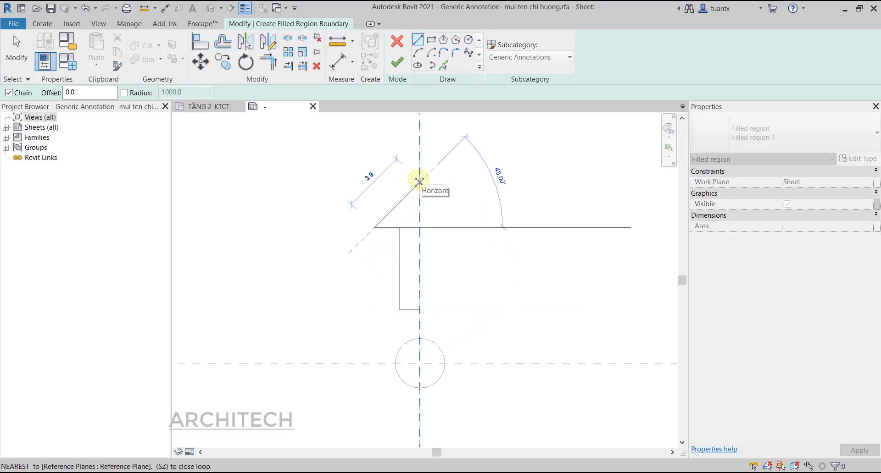
pyautogui.click(419, 181)
pyautogui.click(17, 46)
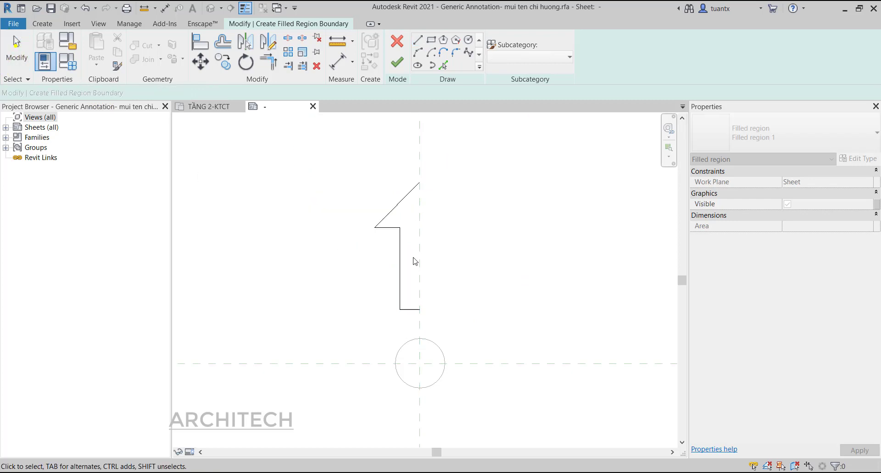
# Mirror-copy the half arrow across the vertical axis to form the full upward arrow.
pyautogui.moveTo(338, 161); pyautogui.dragTo(525, 325)
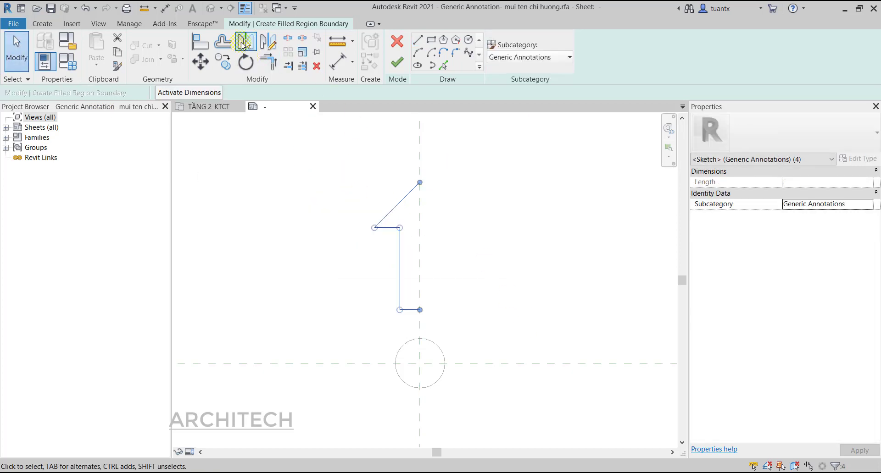
pyautogui.click(242, 45)
pyautogui.click(423, 253)
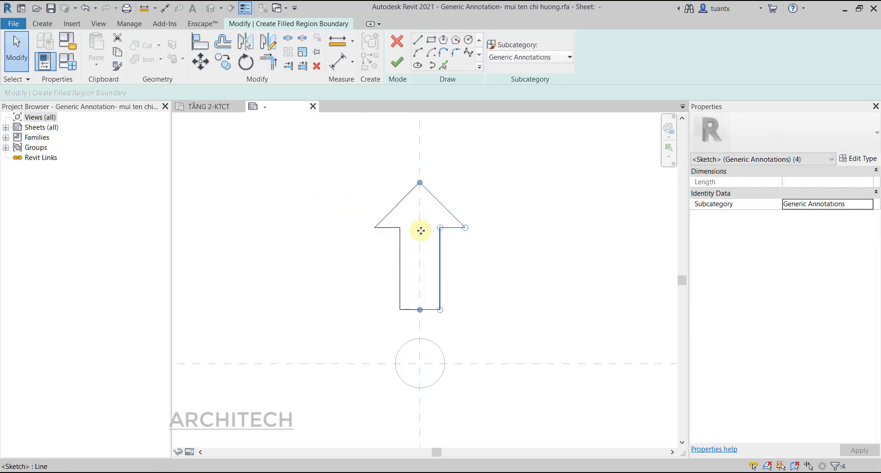
pyautogui.moveTo(324, 147); pyautogui.dragTo(545, 316)
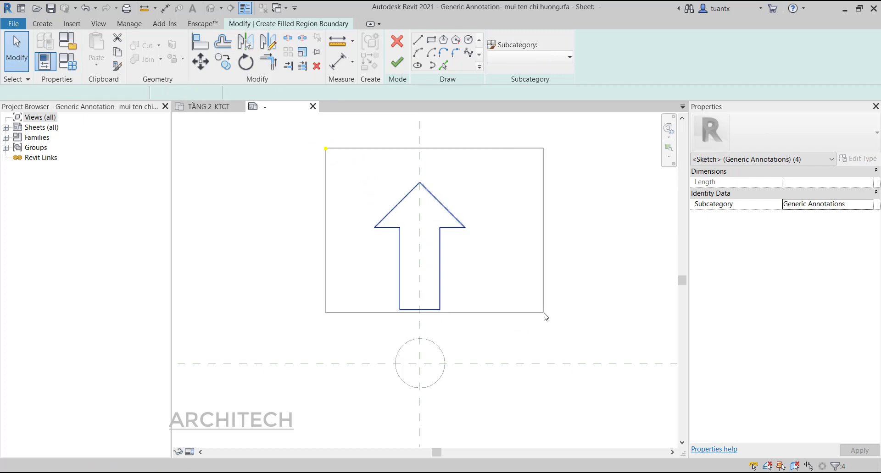
pyautogui.click(400, 253)
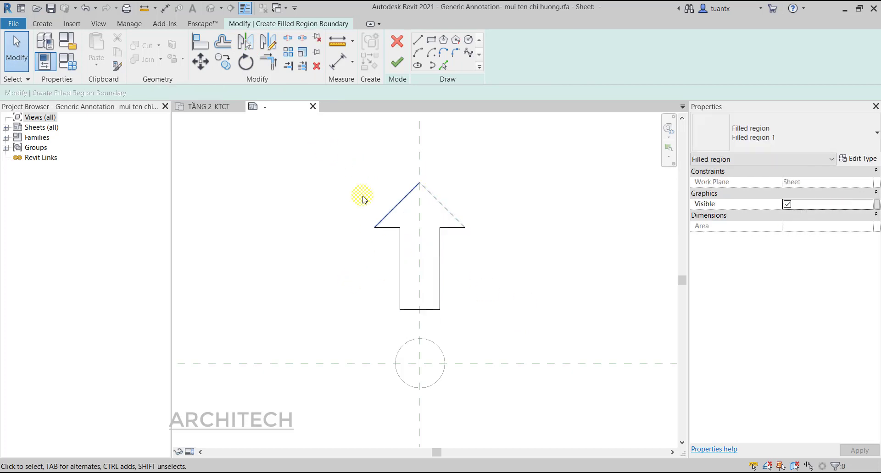
pyautogui.moveTo(357, 159); pyautogui.dragTo(530, 326)
# Mirror a copy about an axis drawn from the circle centre to point left, then finish the sketch.
pyautogui.moveTo(513, 304); pyautogui.dragTo(511, 252, button='middle')
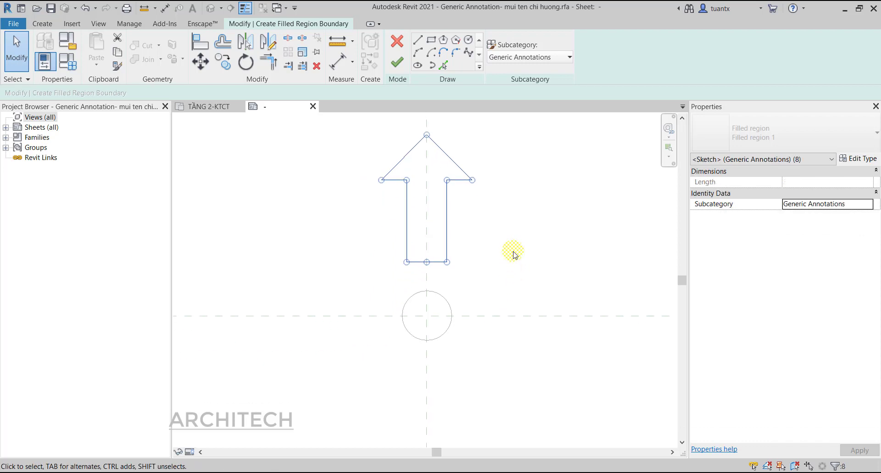
pyautogui.scroll(-1, 511, 252)
pyautogui.click(268, 45)
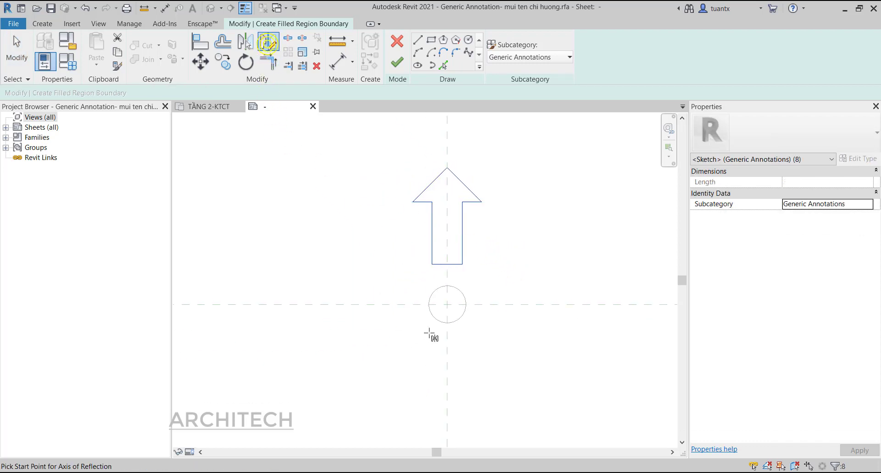
pyautogui.click(447, 304)
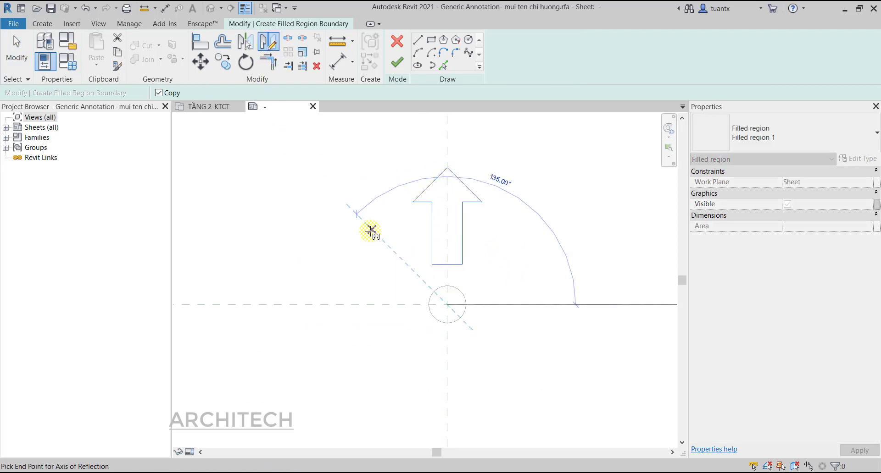
pyautogui.click(371, 229)
pyautogui.click(402, 63)
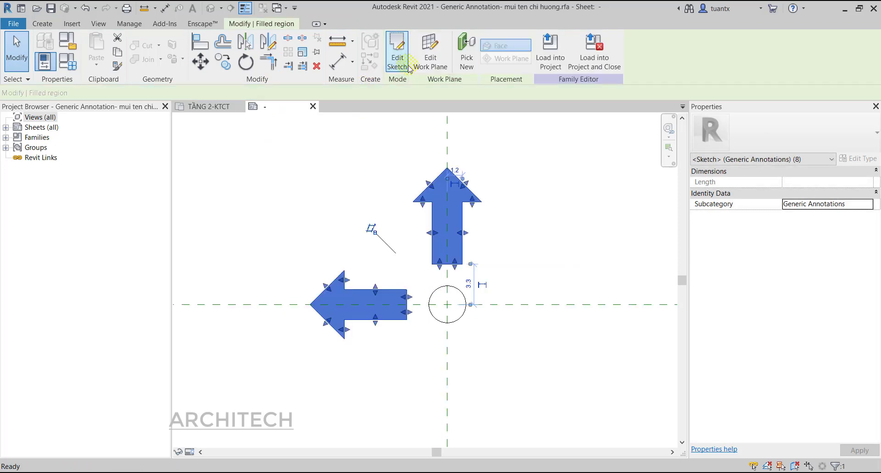
# Load the arrow family into TẦNG 2-KTCT, overwrite the existing version, and zoom to the door arrows.
pyautogui.click(582, 181)
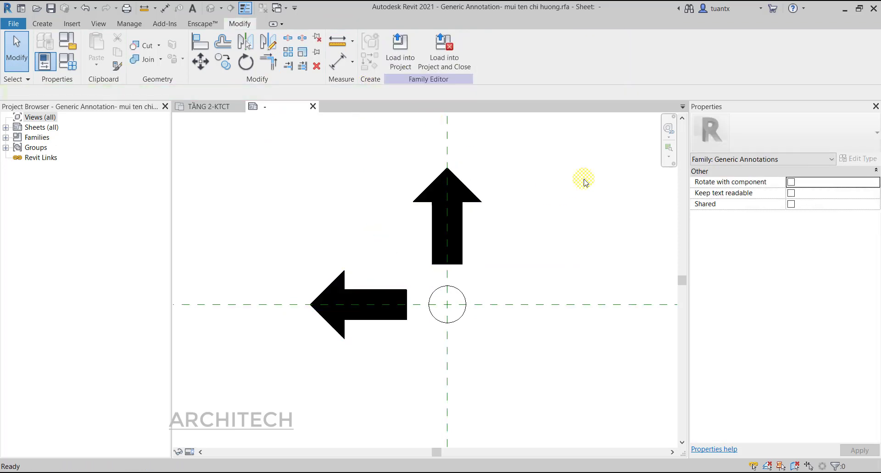
pyautogui.click(438, 52)
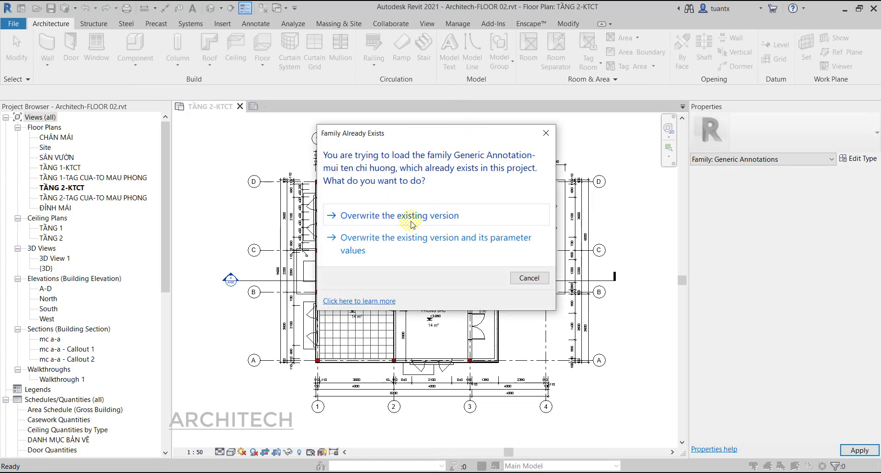
pyautogui.click(411, 224)
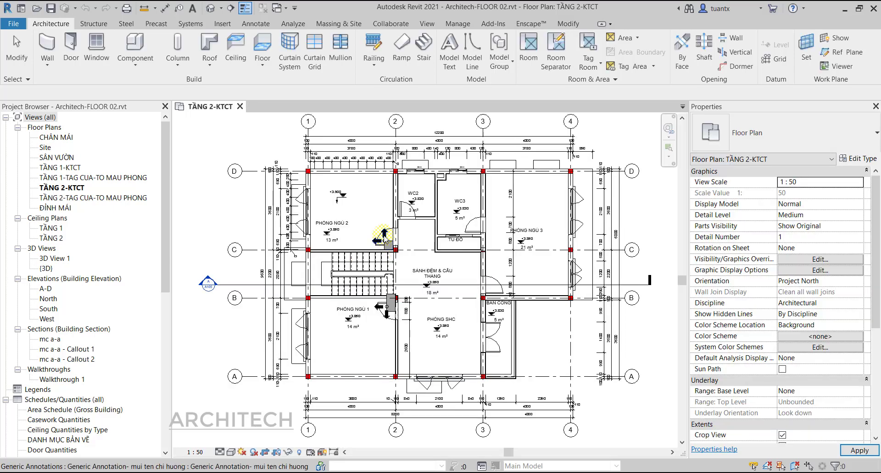
pyautogui.scroll(5, 367, 236)
pyautogui.scroll(5, 387, 233)
pyautogui.click(387, 234)
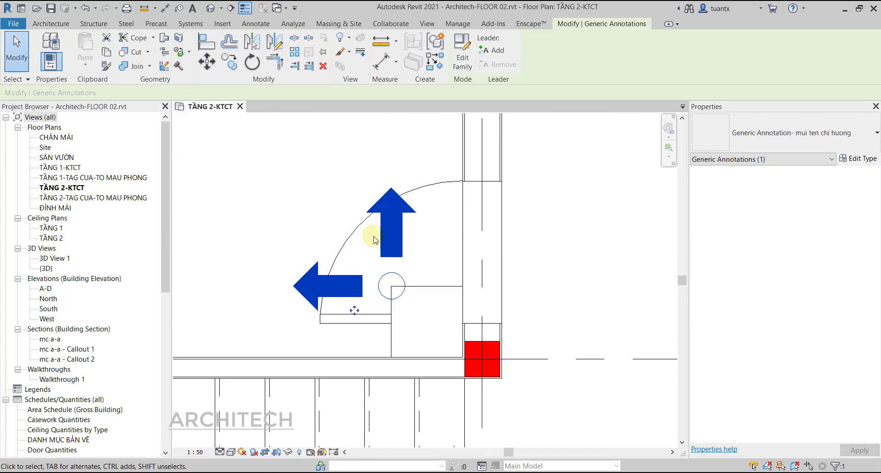
pyautogui.scroll(3, 408, 279)
pyautogui.moveTo(414, 330); pyautogui.dragTo(449, 314, button='middle')
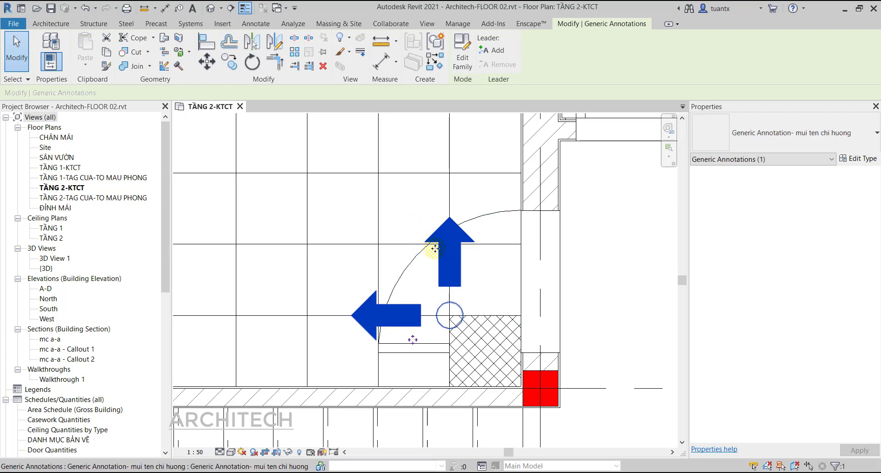
pyautogui.scroll(-2, 434, 249)
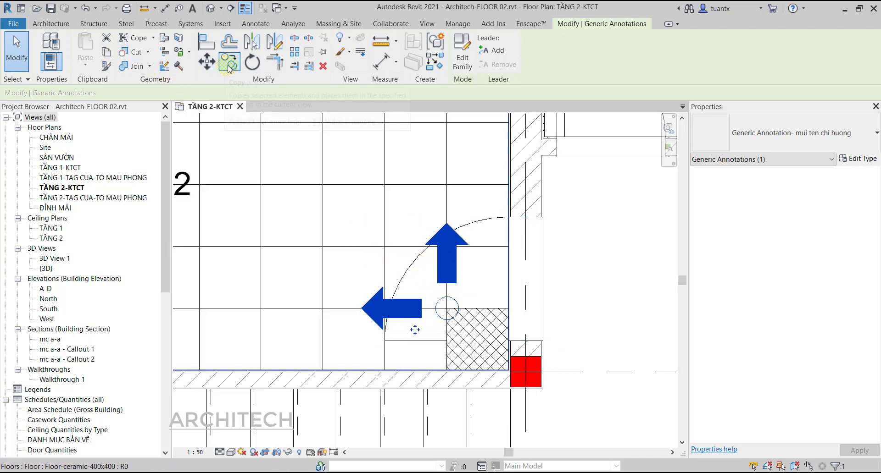
# Move the arrow annotation 800 from its circle centre, then reselect it.
pyautogui.click(423, 233)
pyautogui.click(206, 62)
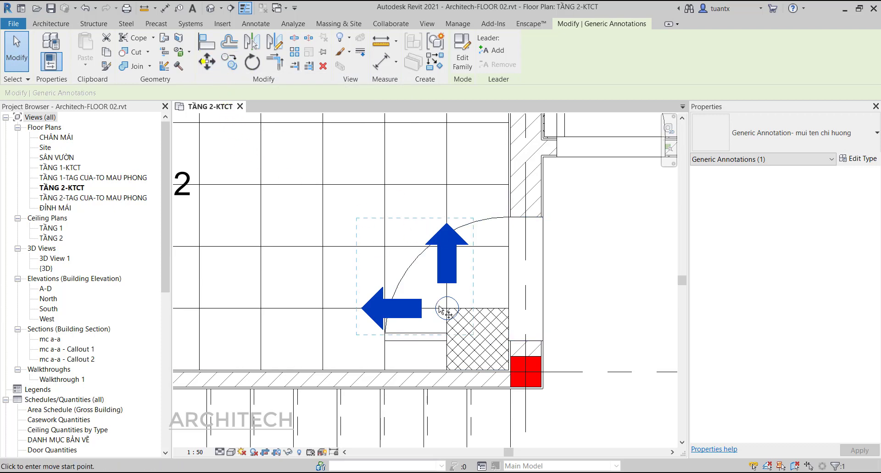
pyautogui.click(446, 308)
pyautogui.click(448, 185)
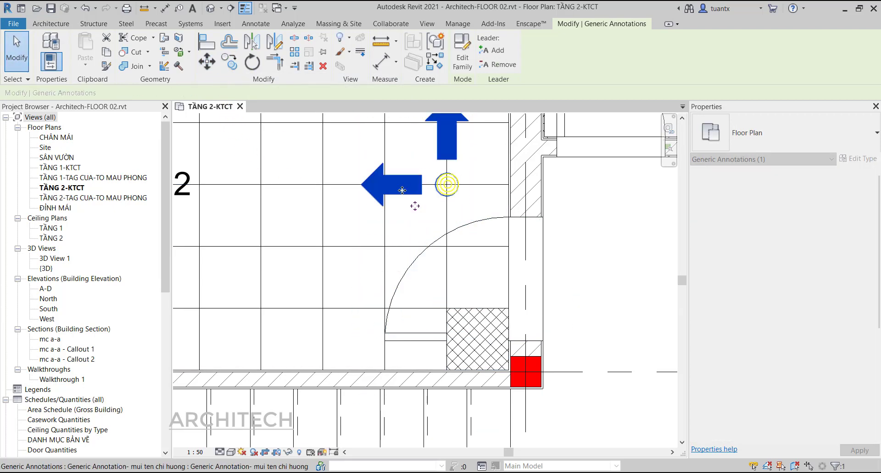
pyautogui.moveTo(447, 185)
pyautogui.mouseDown(button='middle')
pyautogui.moveTo(411, 239)
pyautogui.moveTo(407, 229)
pyautogui.mouseUp(button='middle')
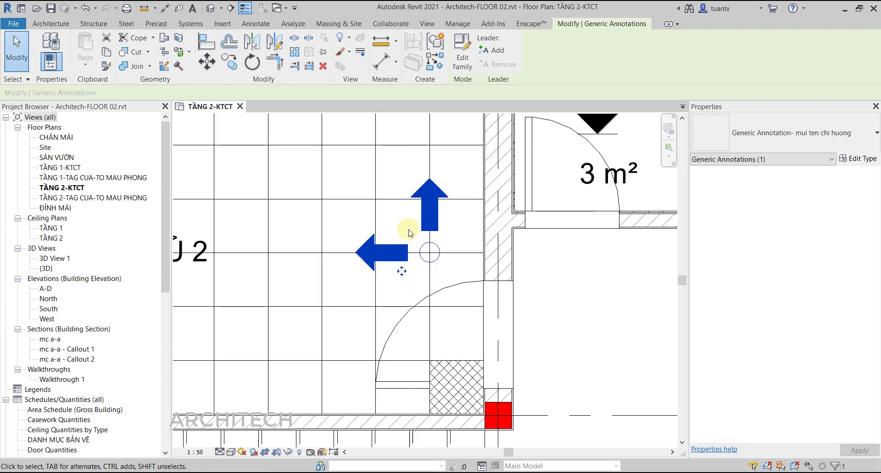
pyautogui.click(458, 223)
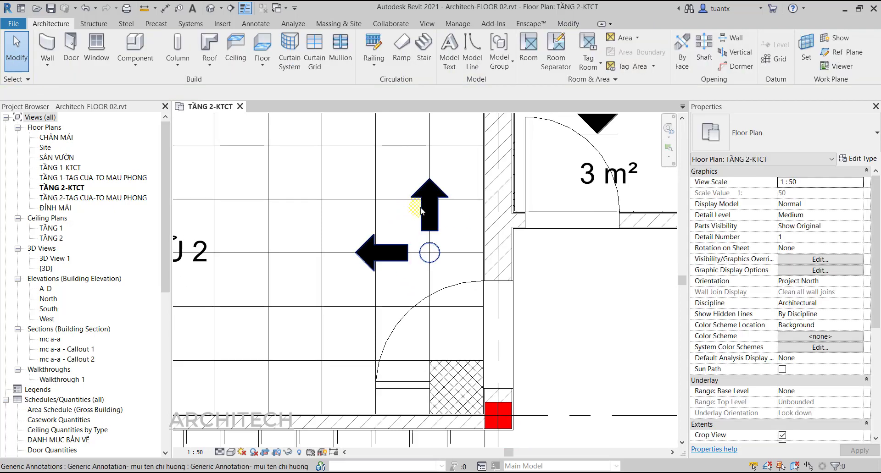
pyautogui.click(416, 202)
pyautogui.scroll(-1, 390, 235)
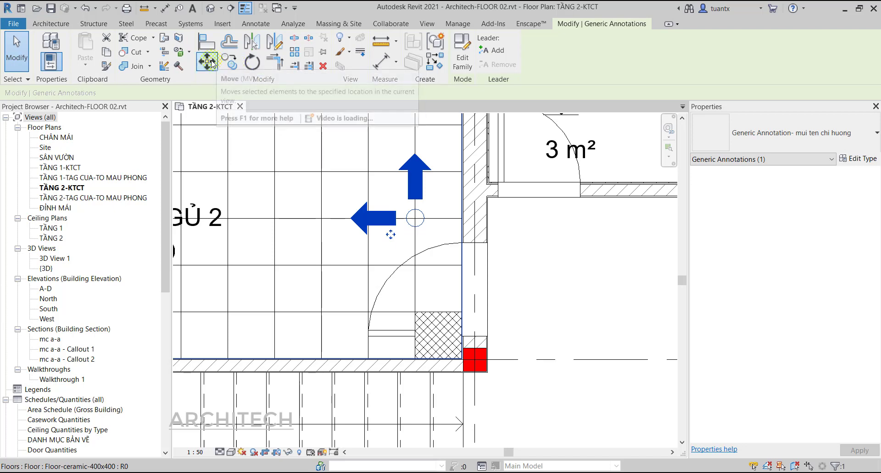
# Move the arrows from the circle centre onto the hatched detail item's corner at the bedroom 2 door.
pyautogui.click(212, 64)
pyautogui.click(415, 218)
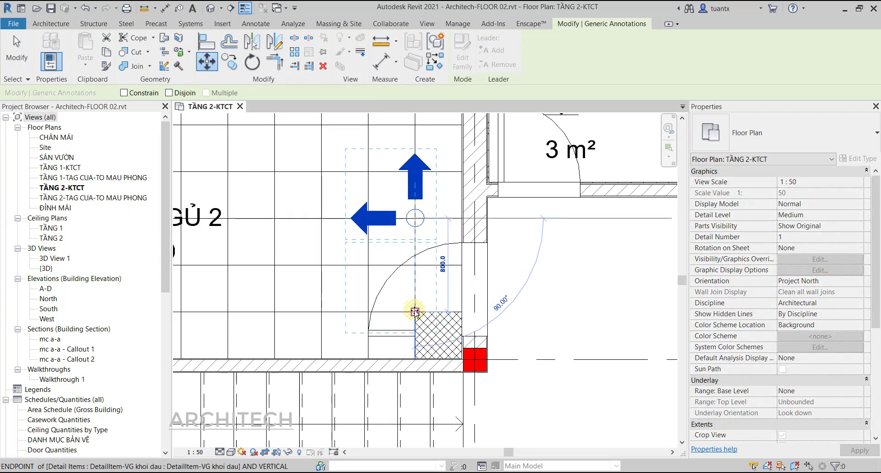
pyautogui.click(414, 311)
pyautogui.moveTo(402, 291); pyautogui.dragTo(461, 243, button='middle')
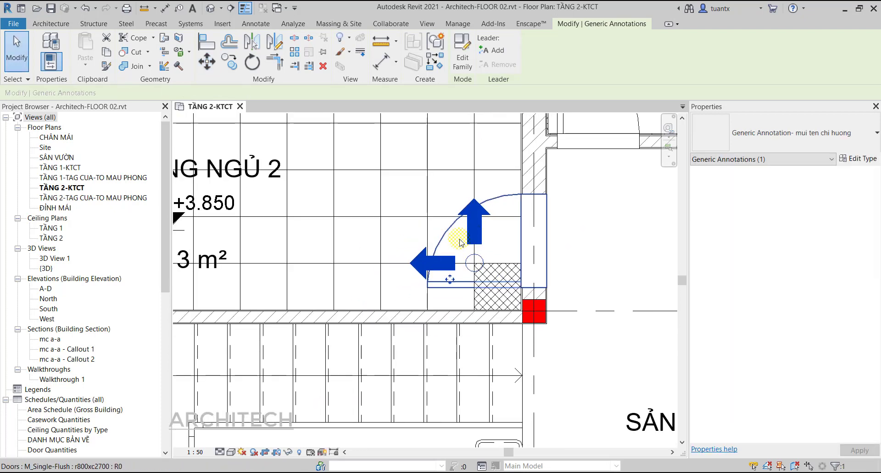
pyautogui.scroll(-1, 461, 243)
pyautogui.scroll(-1, 436, 234)
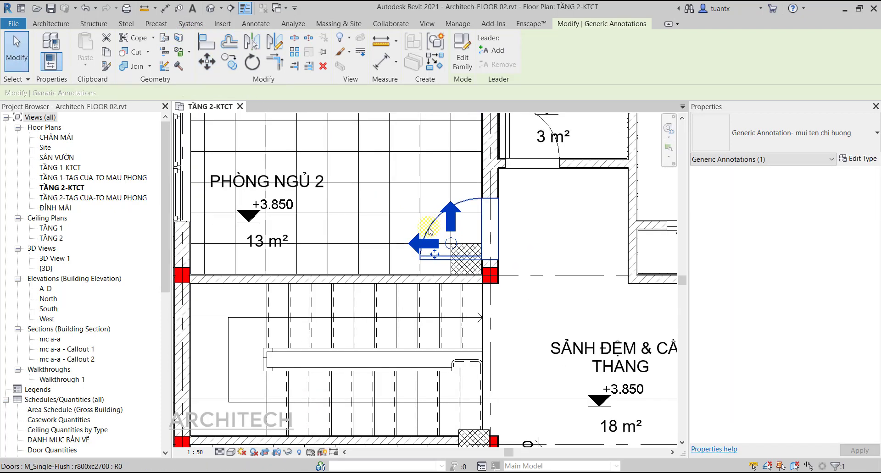
pyautogui.scroll(-1, 429, 232)
pyautogui.click(195, 452)
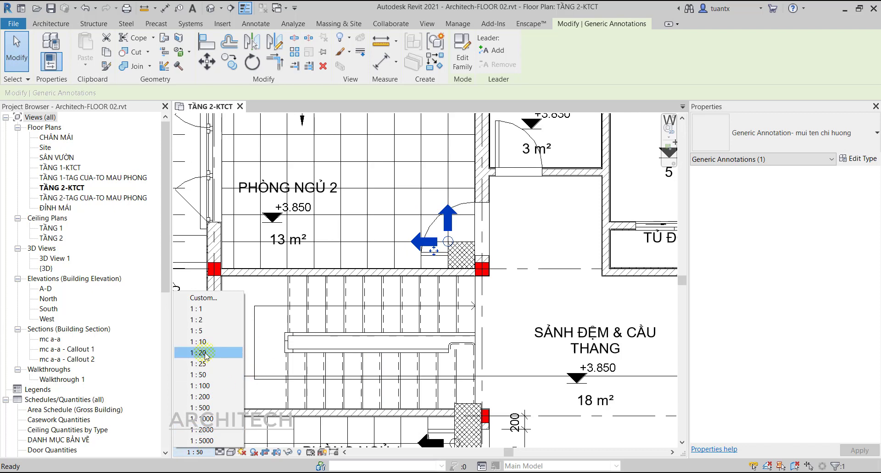
pyautogui.click(202, 385)
pyautogui.click(495, 272)
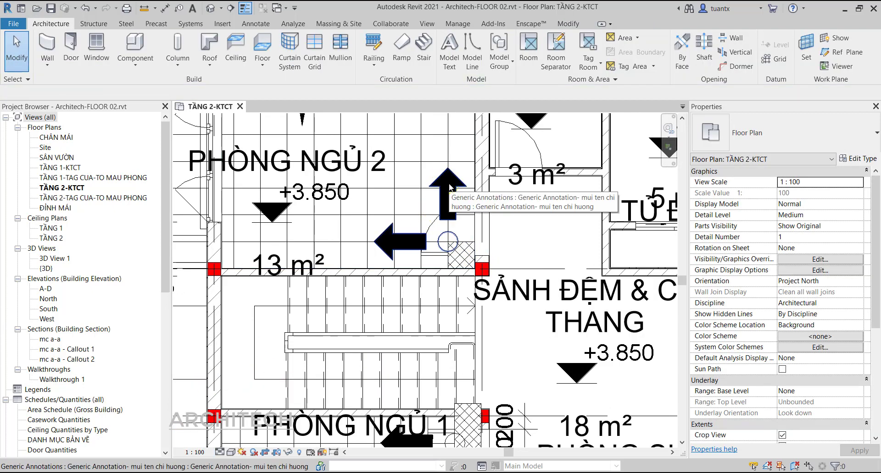
pyautogui.moveTo(425, 196); pyautogui.dragTo(459, 248, button='middle')
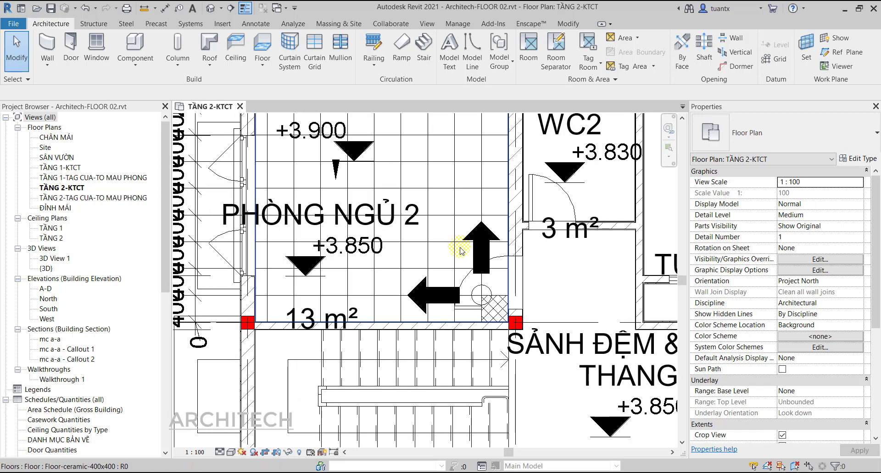
pyautogui.scroll(2, 478, 292)
pyautogui.scroll(-2, 478, 291)
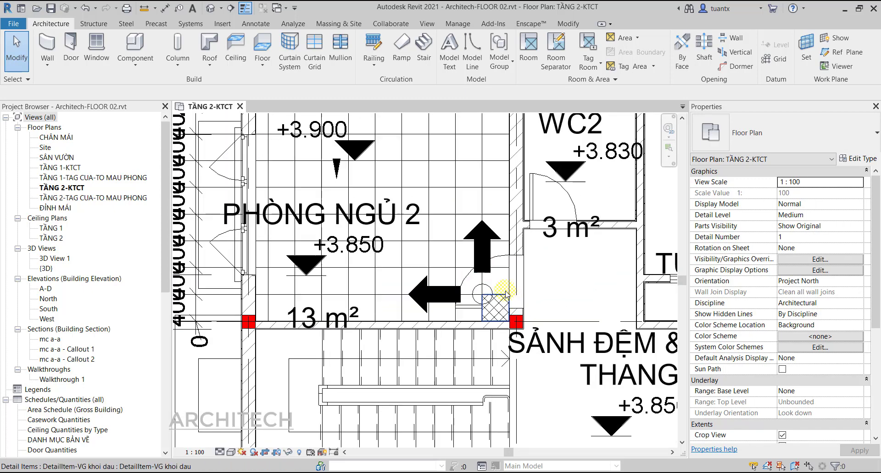
pyautogui.scroll(-1, 478, 292)
pyautogui.click(195, 449)
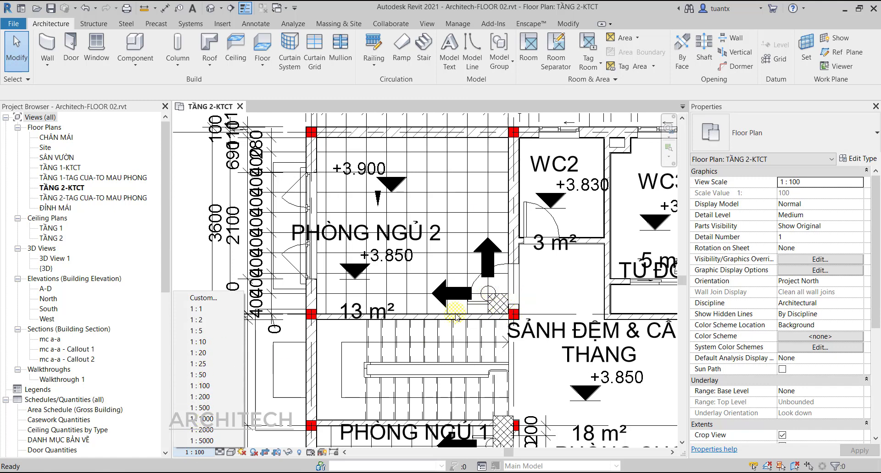
pyautogui.click(201, 386)
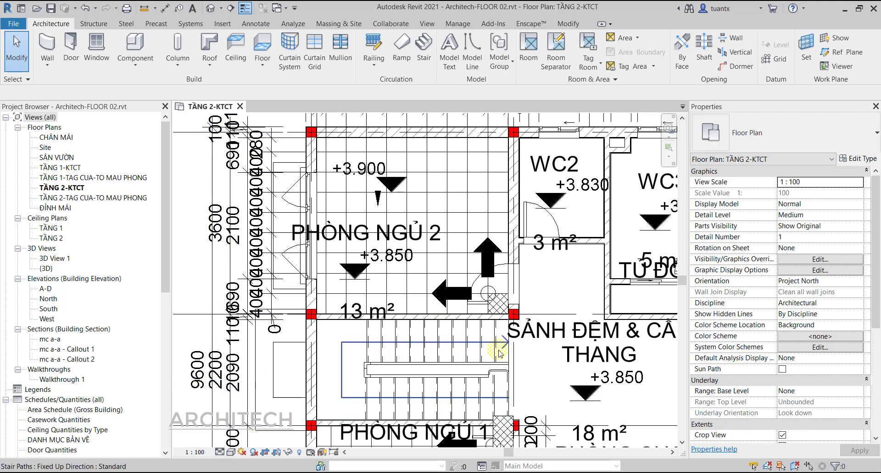
pyautogui.click(198, 453)
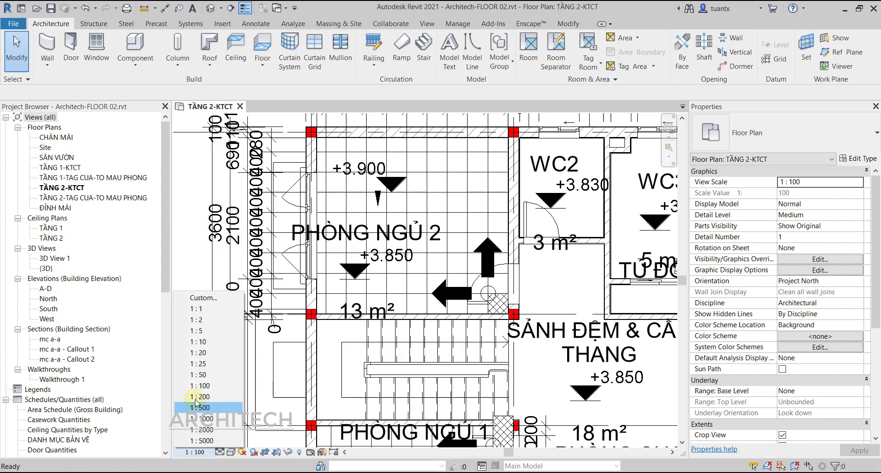
pyautogui.click(196, 375)
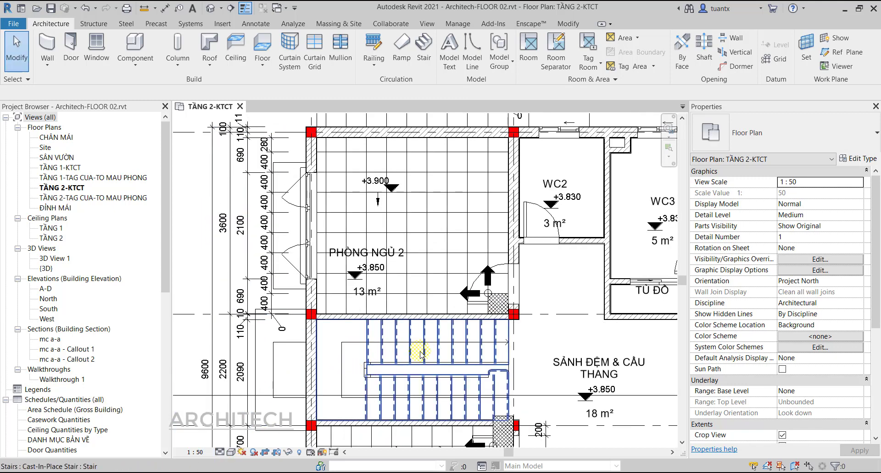
pyautogui.moveTo(409, 274); pyautogui.dragTo(433, 74, button='middle')
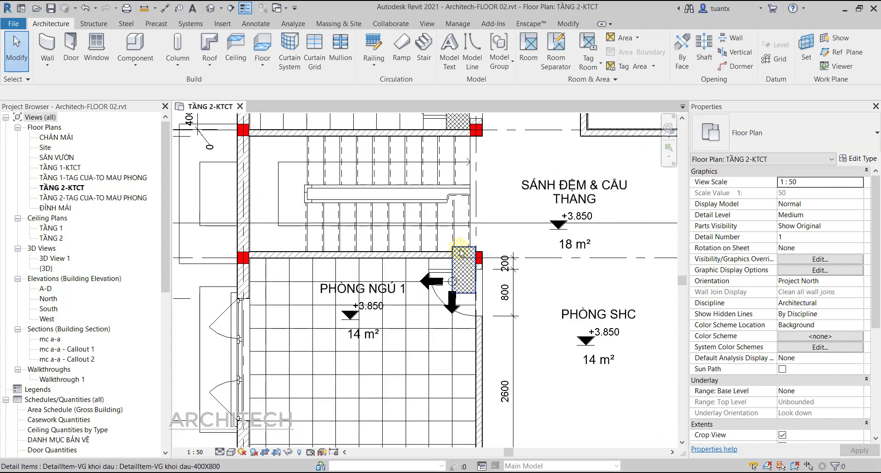
# Switch the bedroom 1 door's hatched item to the 400×400 DetailItem-VG khoi dau type and confirm it in Edit Type.
pyautogui.click(461, 251)
pyautogui.scroll(1, 461, 257)
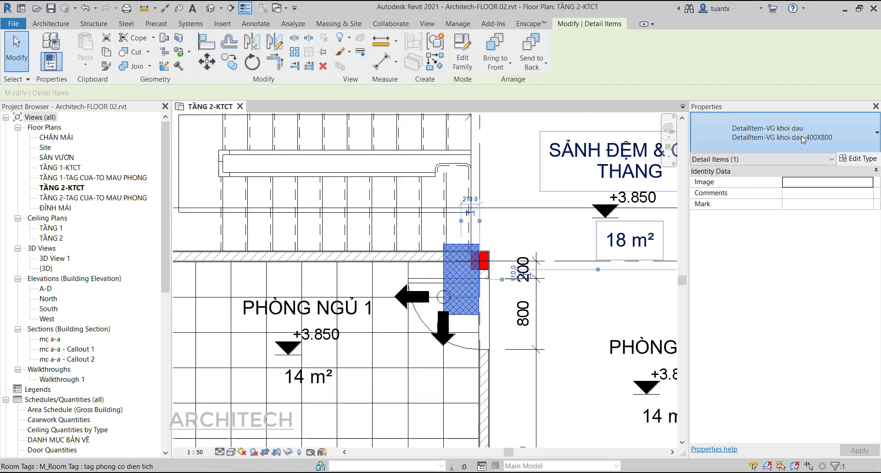
pyautogui.click(803, 140)
pyautogui.click(745, 243)
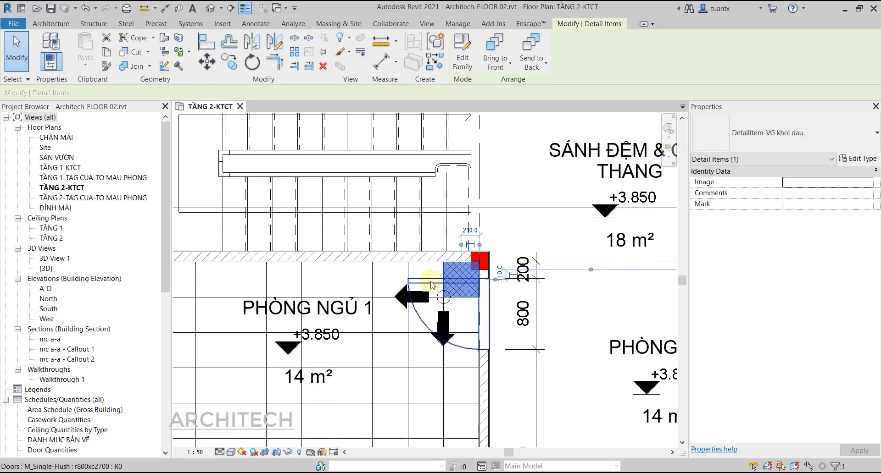
pyautogui.scroll(2, 465, 268)
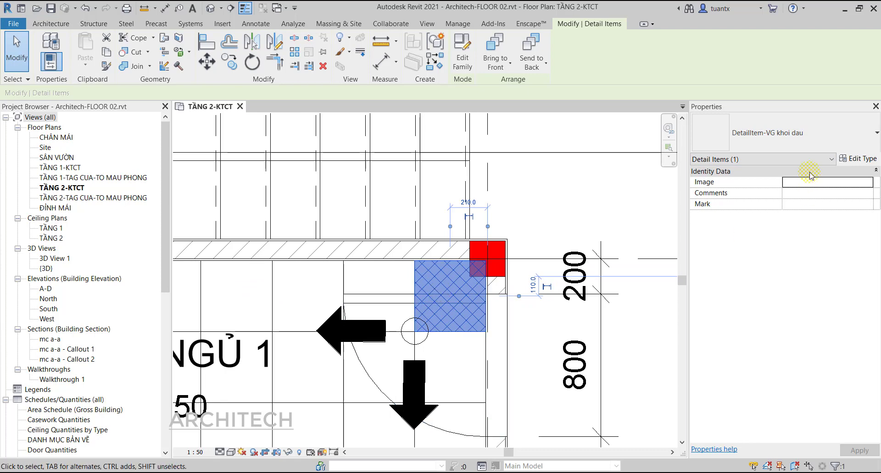
pyautogui.click(857, 159)
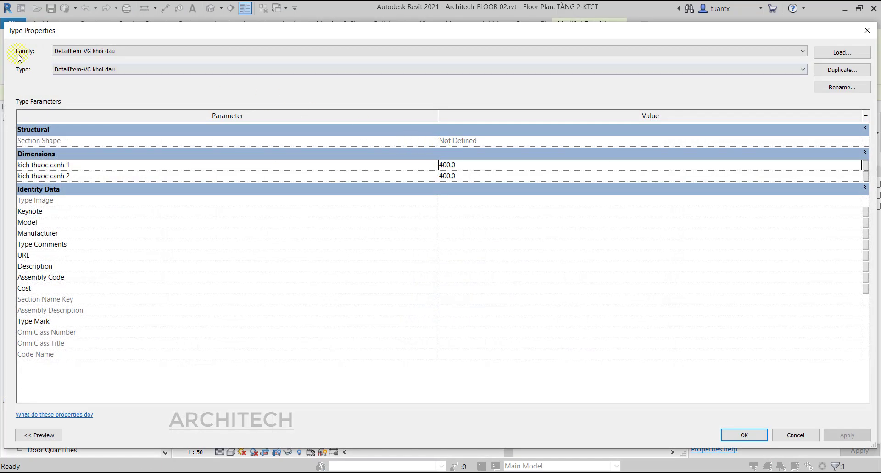
pyautogui.click(626, 69)
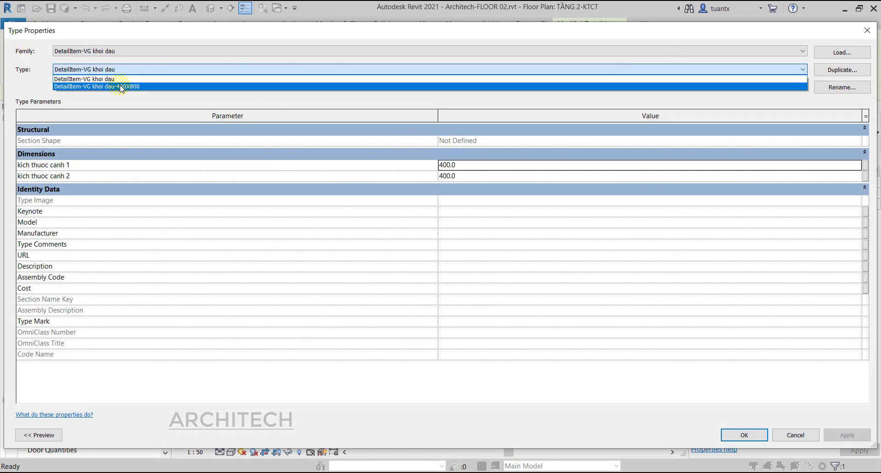
pyautogui.click(585, 37)
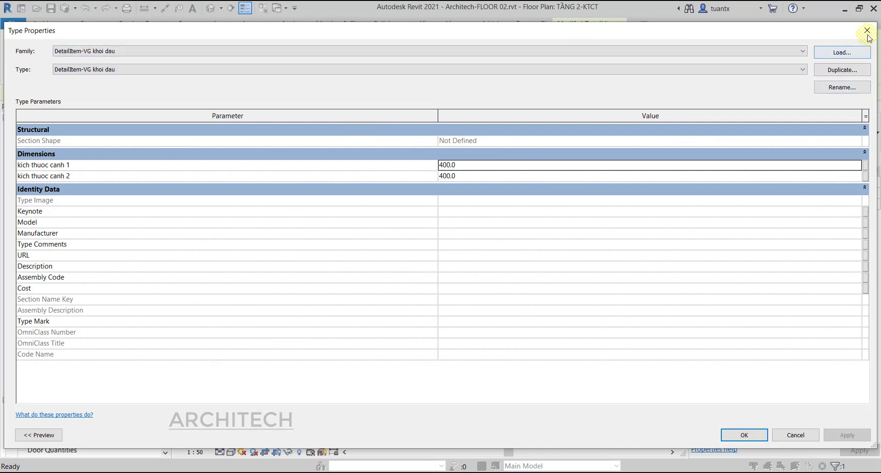
pyautogui.press('Escape')
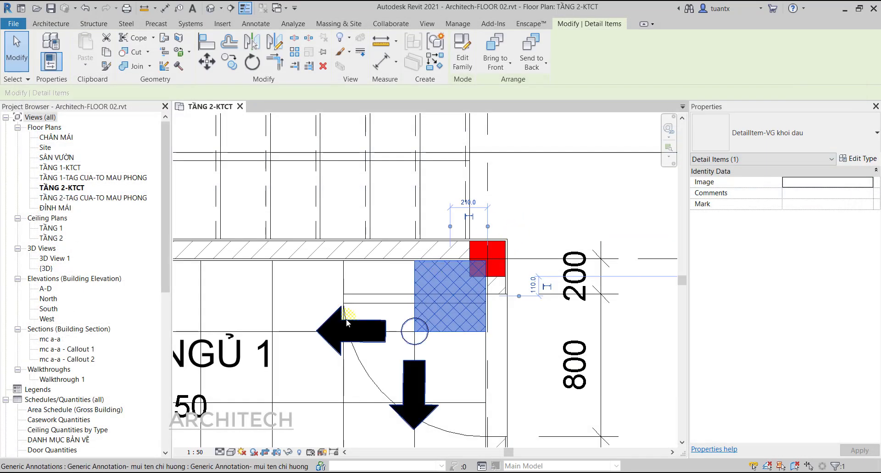
pyautogui.scroll(-2, 238, 264)
pyautogui.moveTo(370, 275); pyautogui.dragTo(576, 271, button='middle')
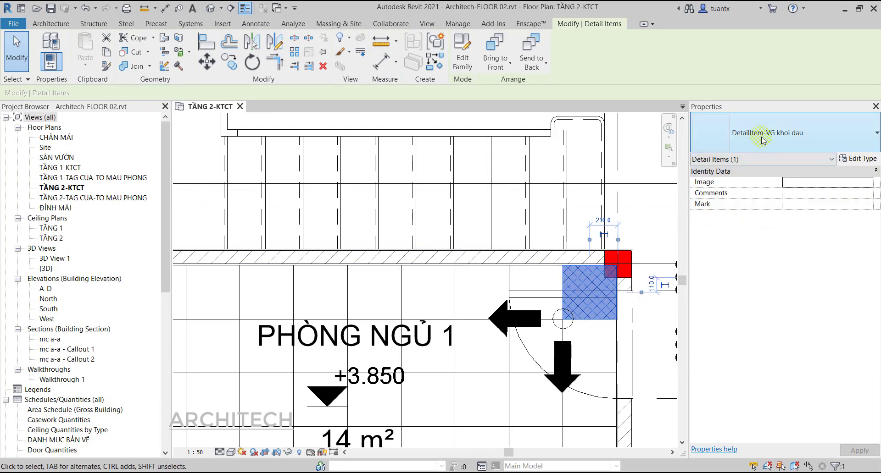
pyautogui.scroll(-1, 556, 302)
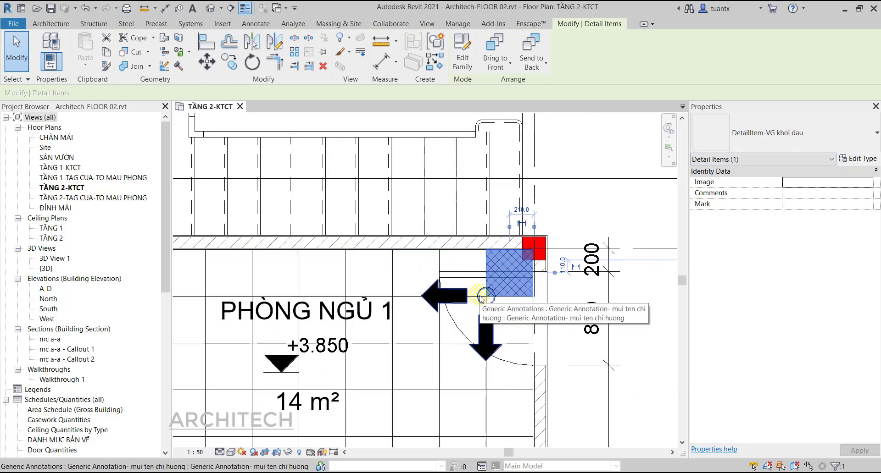
pyautogui.scroll(-1, 475, 300)
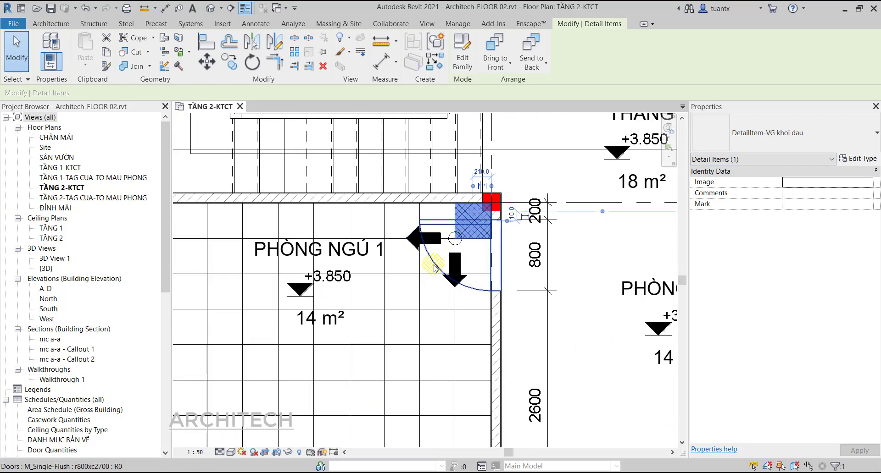
pyautogui.scroll(-1, 423, 268)
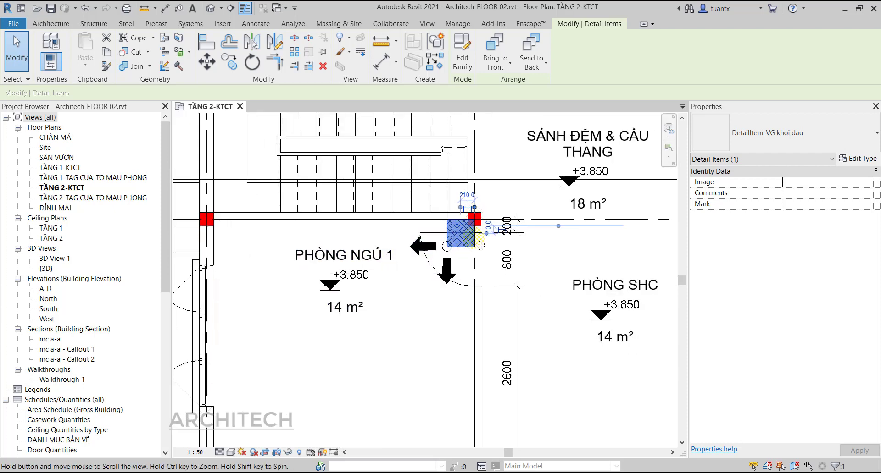
pyautogui.moveTo(382, 121)
pyautogui.mouseDown(button='middle')
pyautogui.moveTo(365, 225)
pyautogui.moveTo(376, 294)
pyautogui.mouseUp(button='middle')
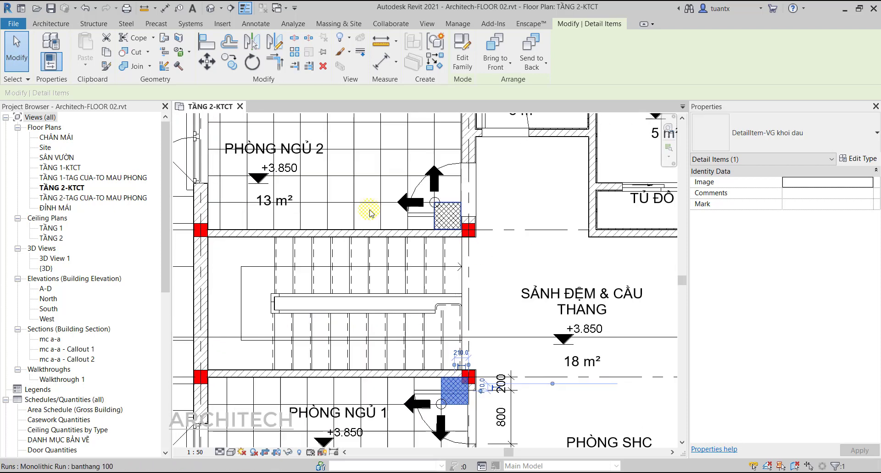